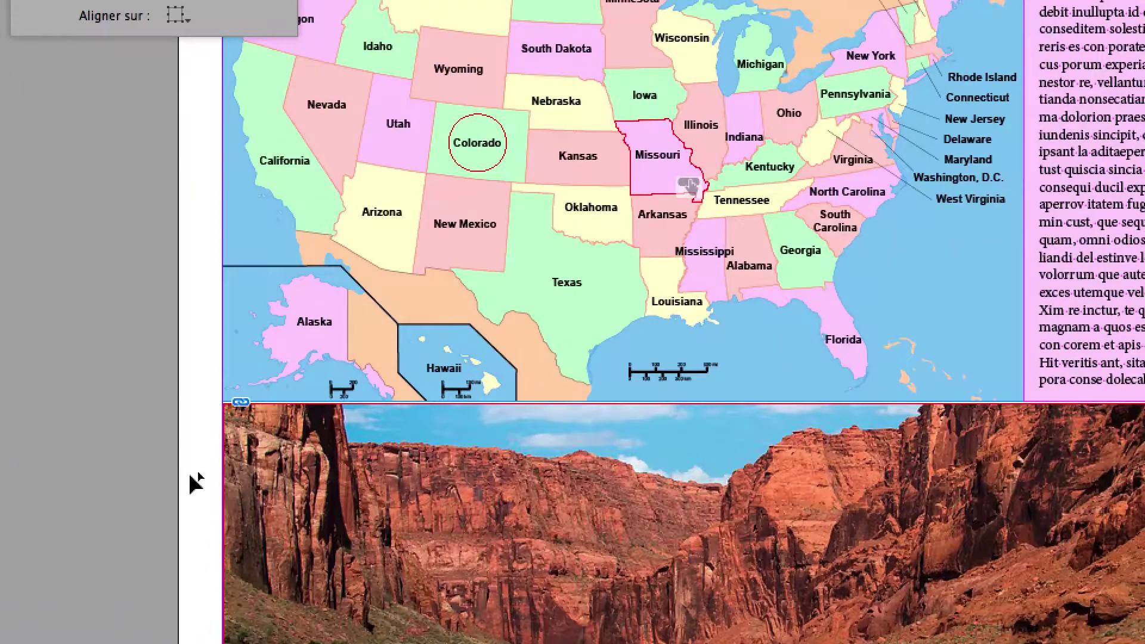
Select the three stacked landscape images below the map and display the Object States (Etats d'objet) settings.
left_click_drag(195, 479, 364, 620)
left_click_drag(250, 525, 242, 527)
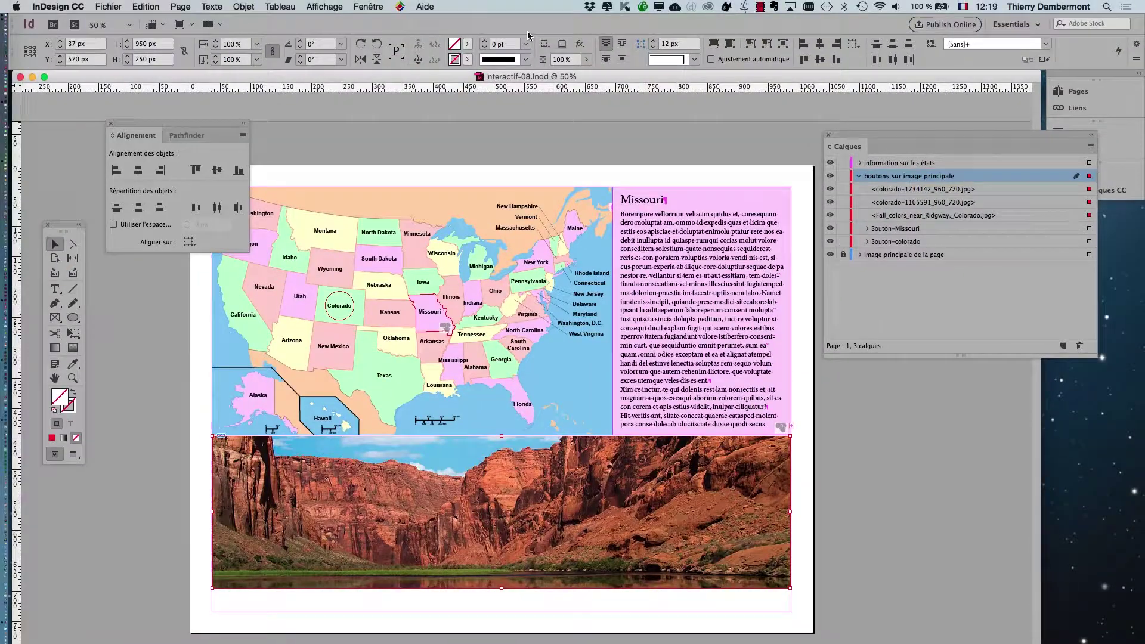
left_click(375, 6)
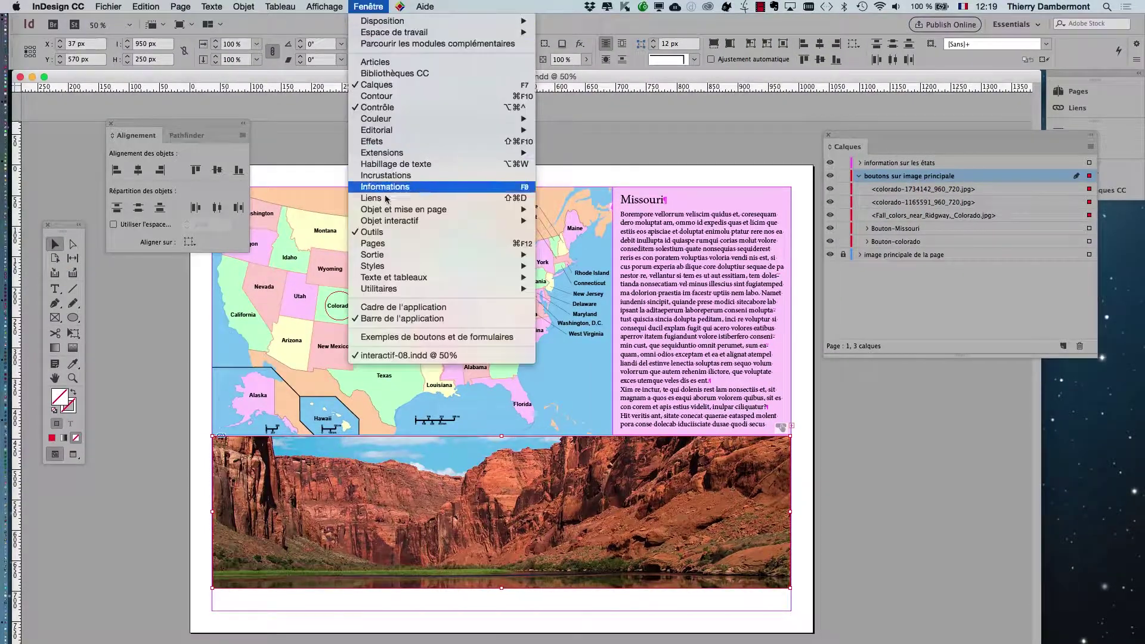
mouse_move(394, 222)
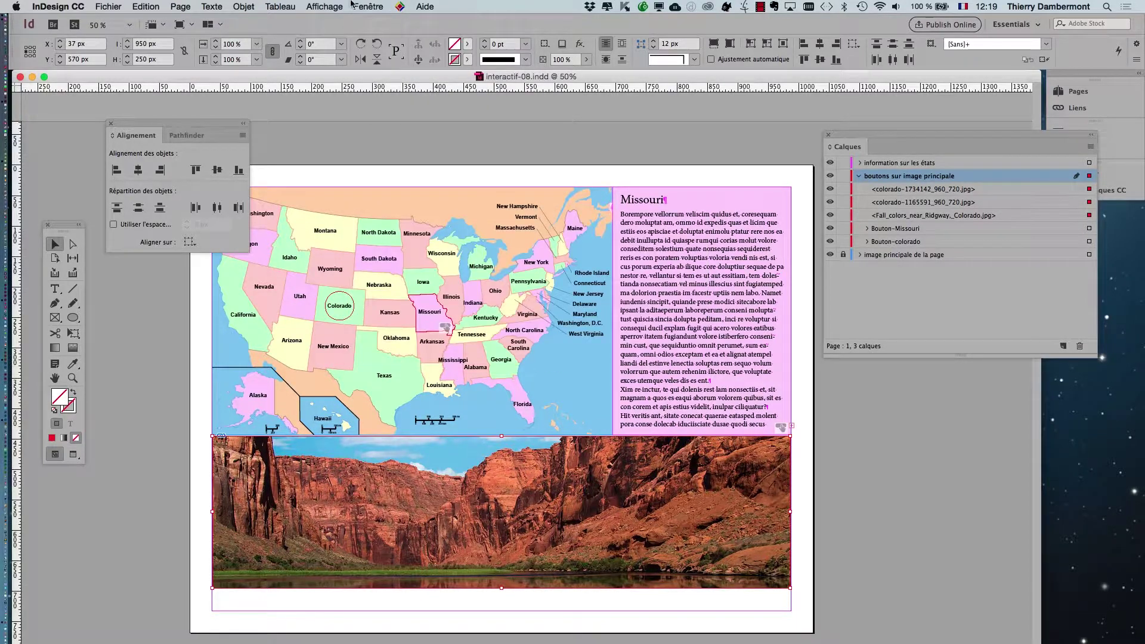
left_click(368, 6)
mouse_move(512, 220)
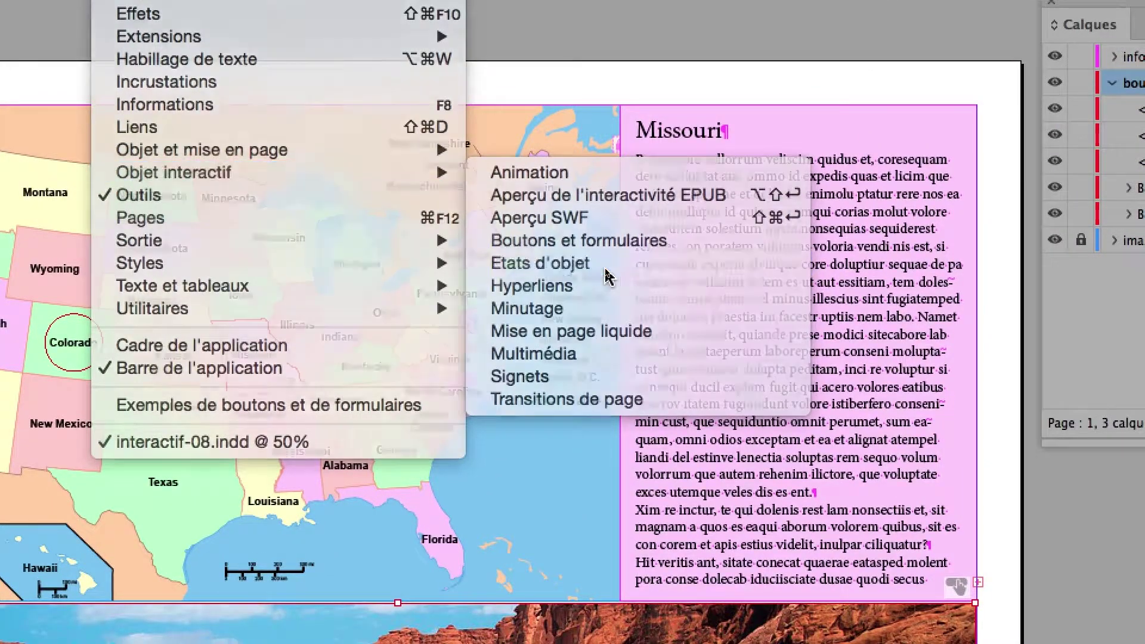
left_click(607, 274)
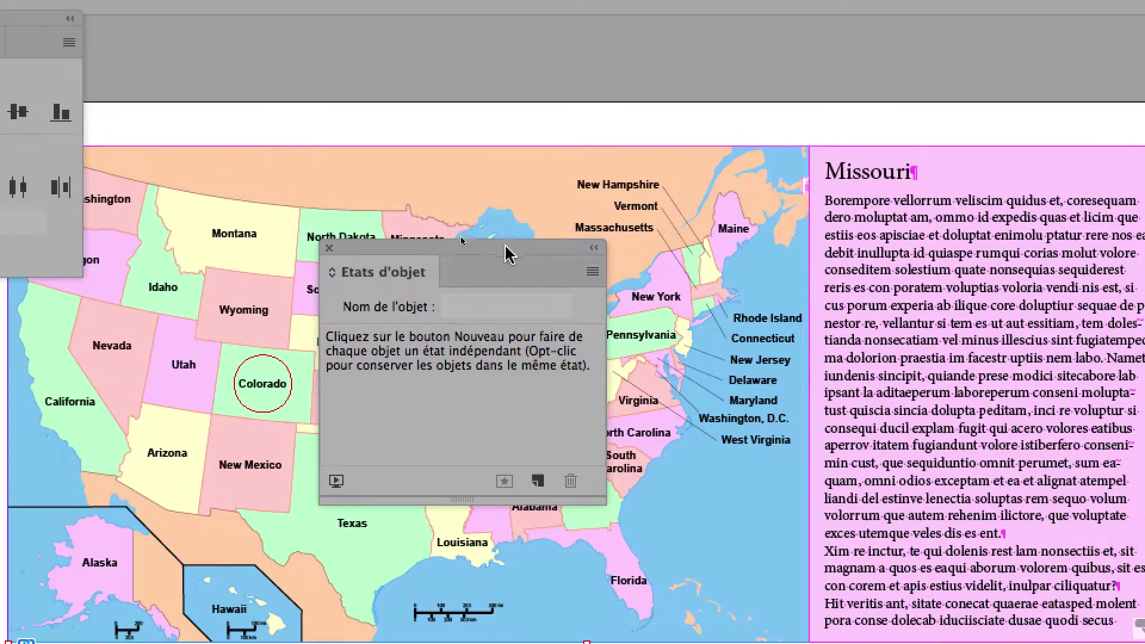
Enlarge the object states window and convert the three selected images into a multi-state object.
left_click_drag(505, 246, 658, 37)
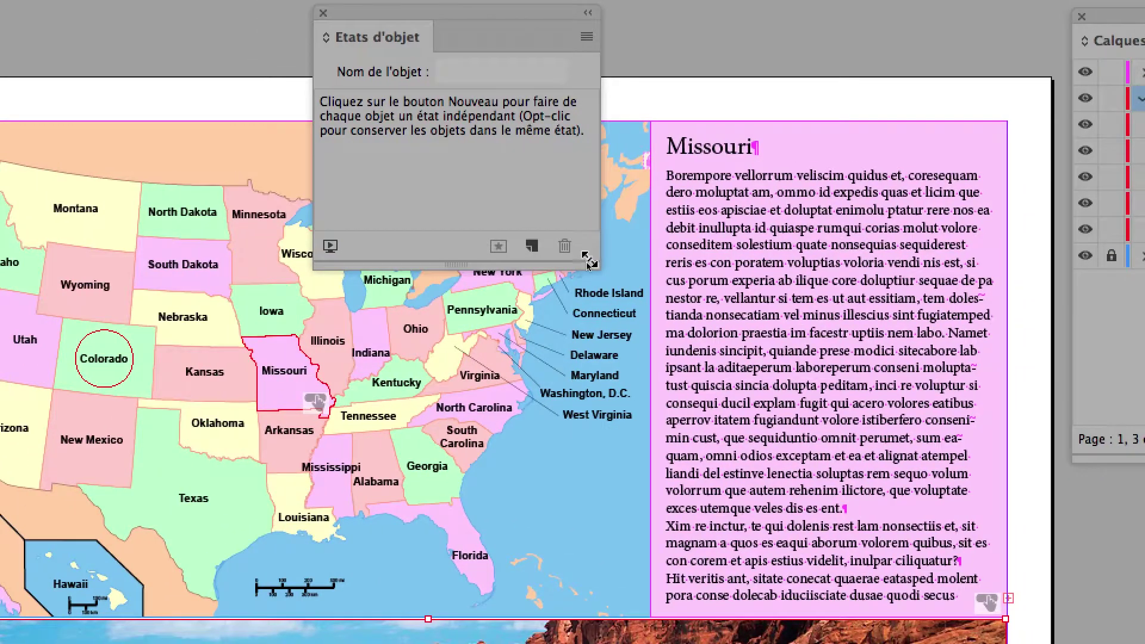
left_click_drag(589, 261, 764, 508)
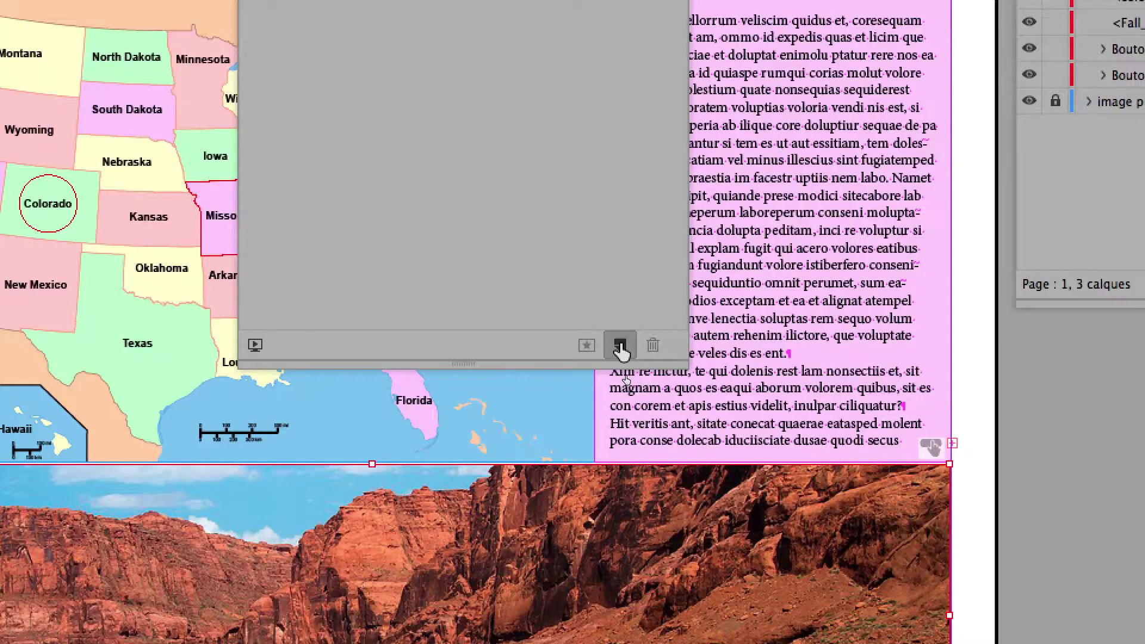
left_click(821, 540)
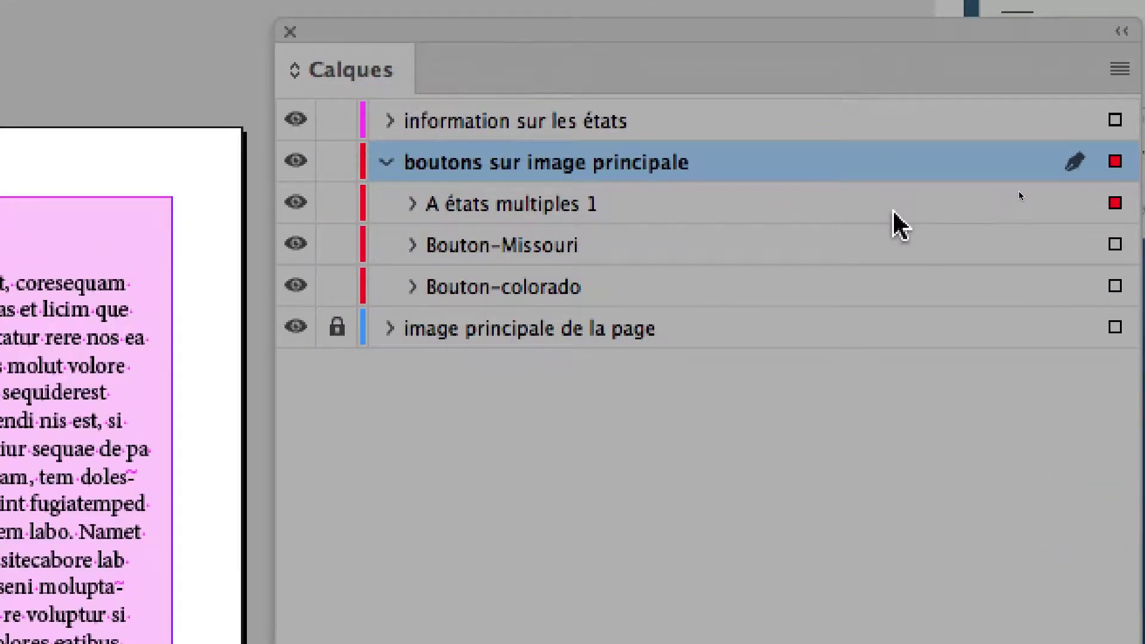
Examine the multi-state object's layer structure and preview its states in turn, finishing on Etat 1.
left_click(894, 212)
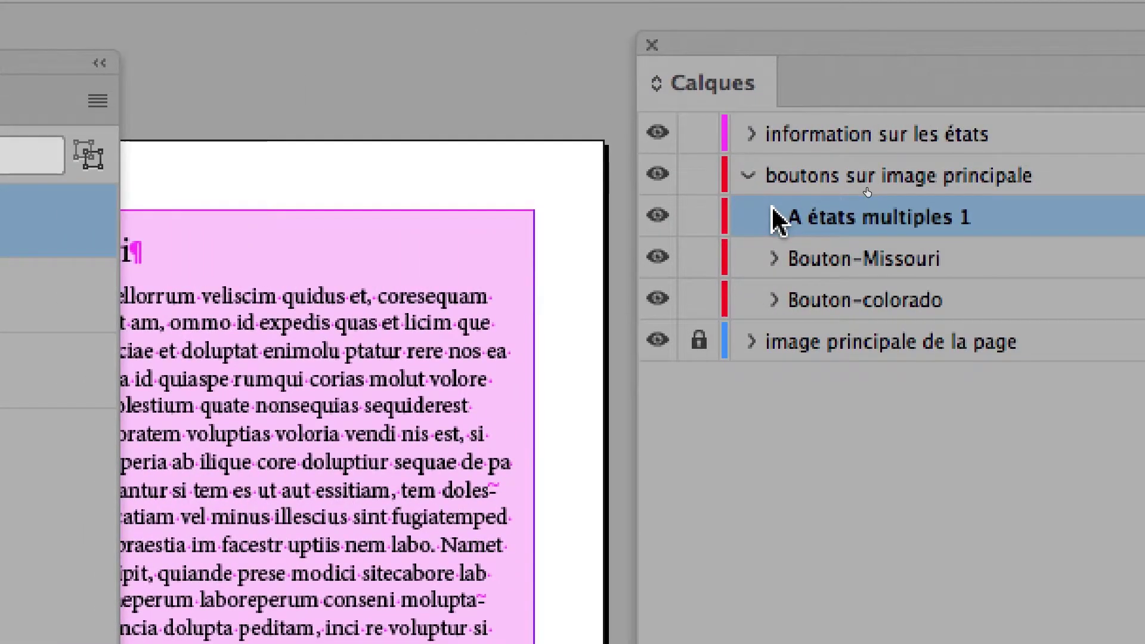
left_click(774, 217)
left_click(789, 258)
left_click(778, 222)
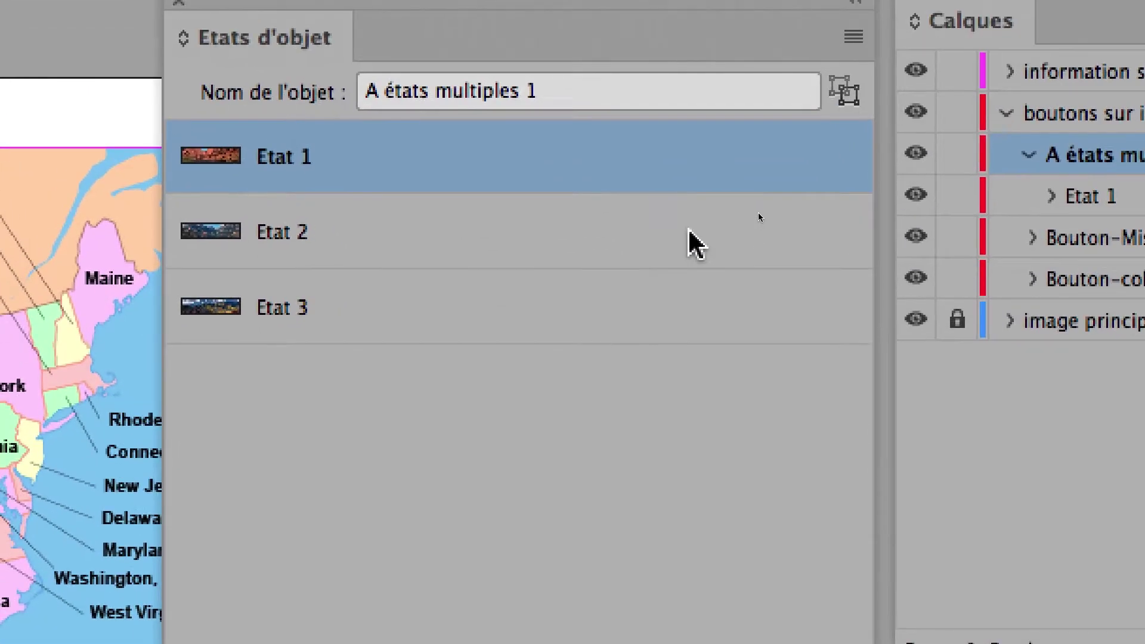
left_click(671, 418)
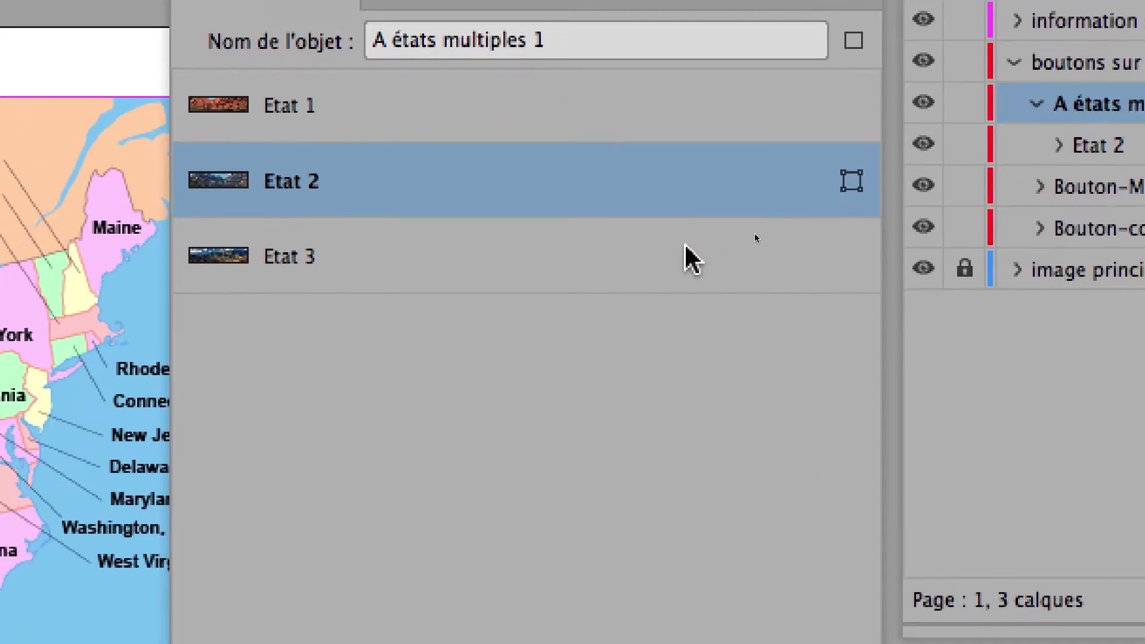
left_click(530, 314)
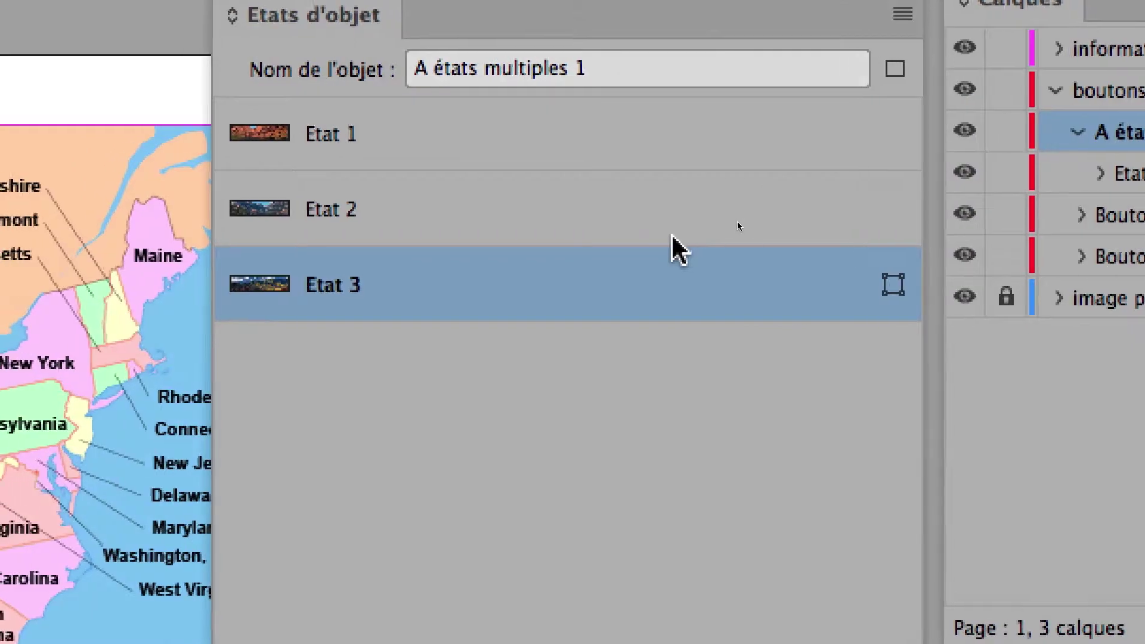
left_click(344, 250)
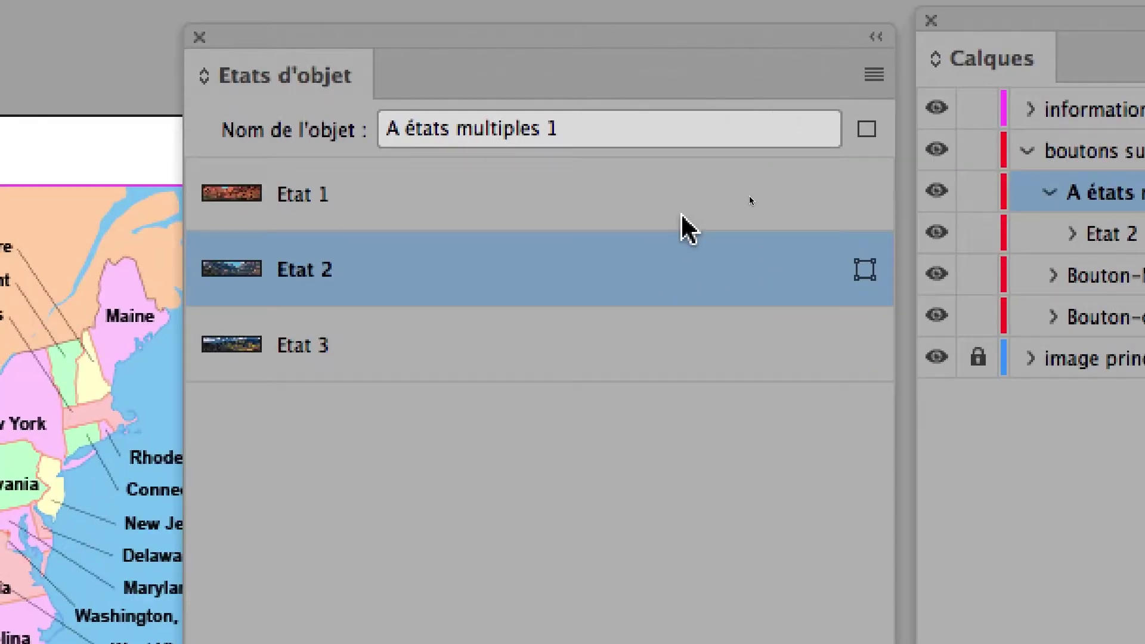
left_click(231, 178)
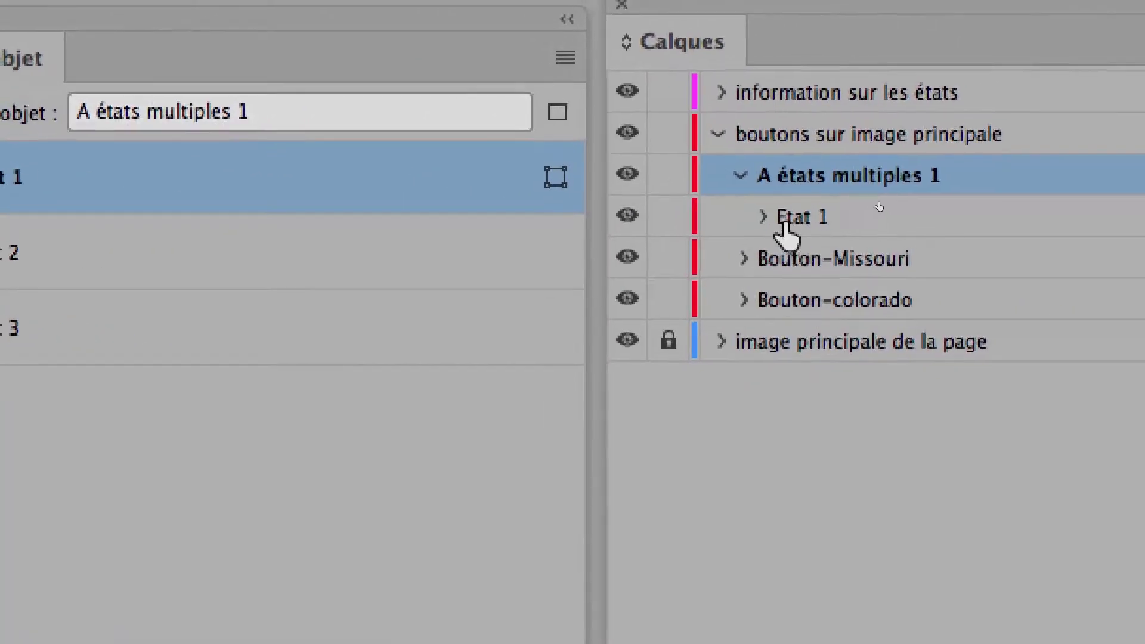
left_click(741, 177)
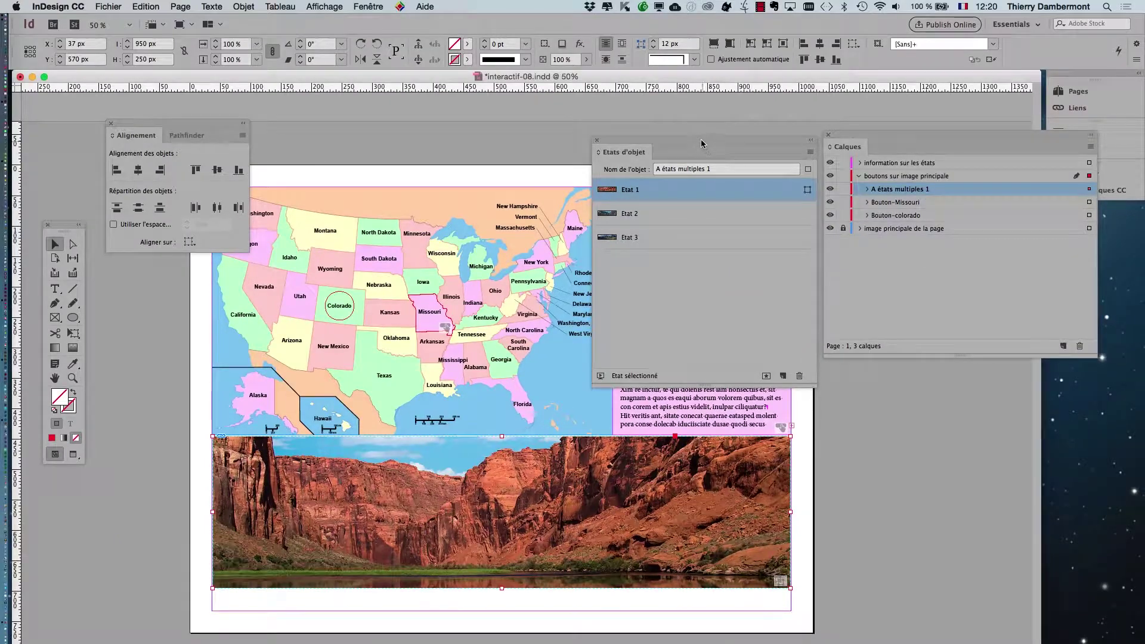
Move the object states window off the page and save the document under the new name interactif-09.indd.
left_click_drag(701, 143, 941, 379)
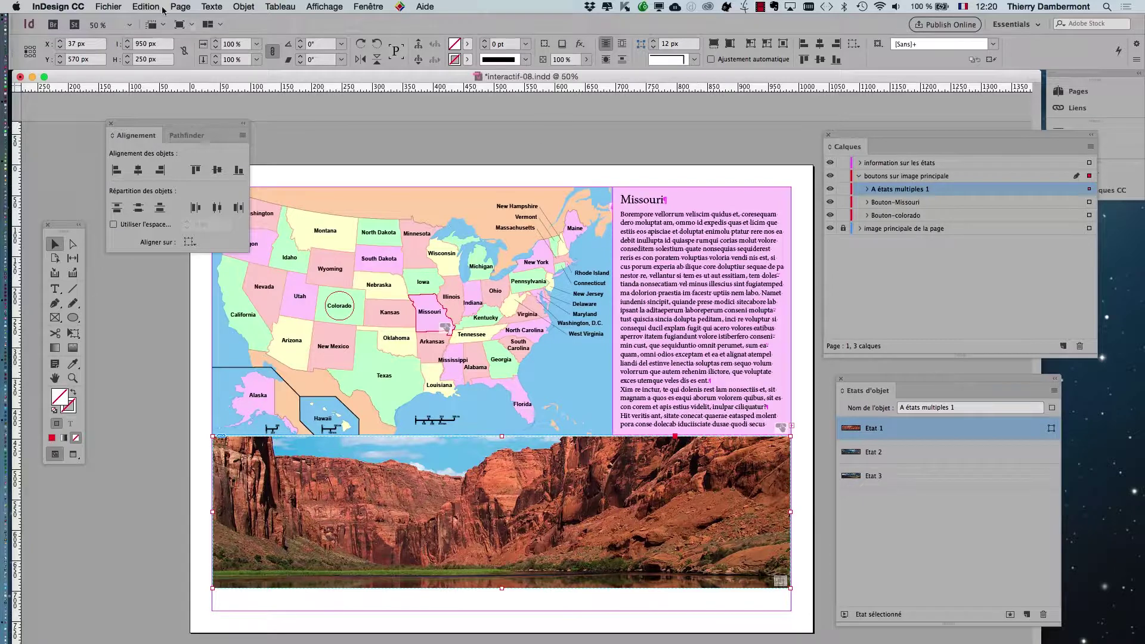
left_click(108, 7)
left_click(150, 96)
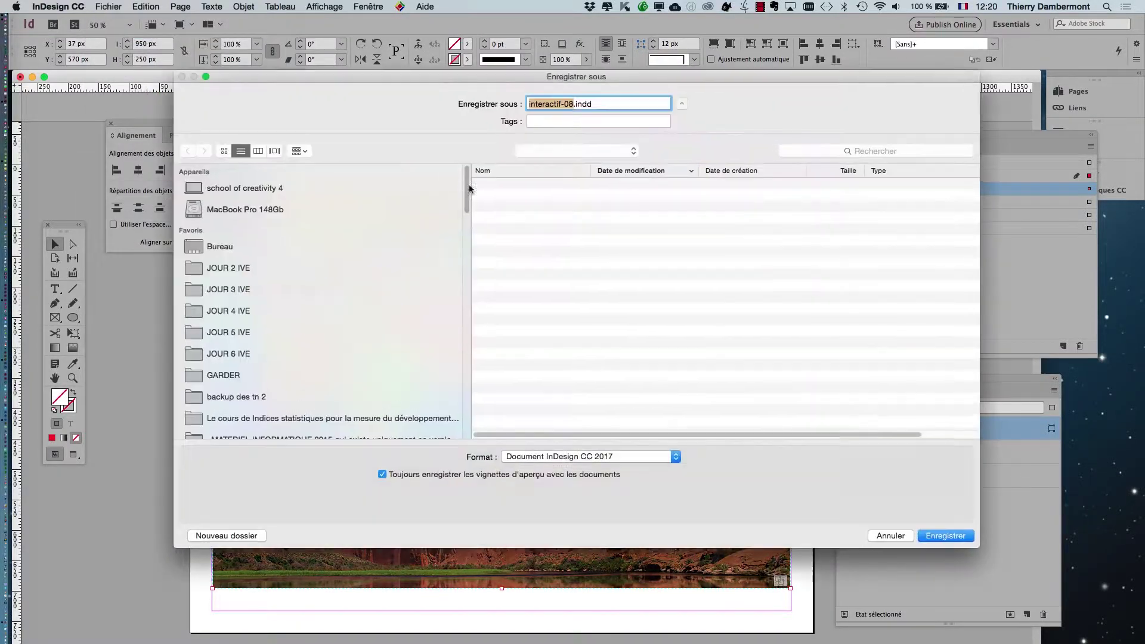
left_click(573, 105)
key("BackSpace")
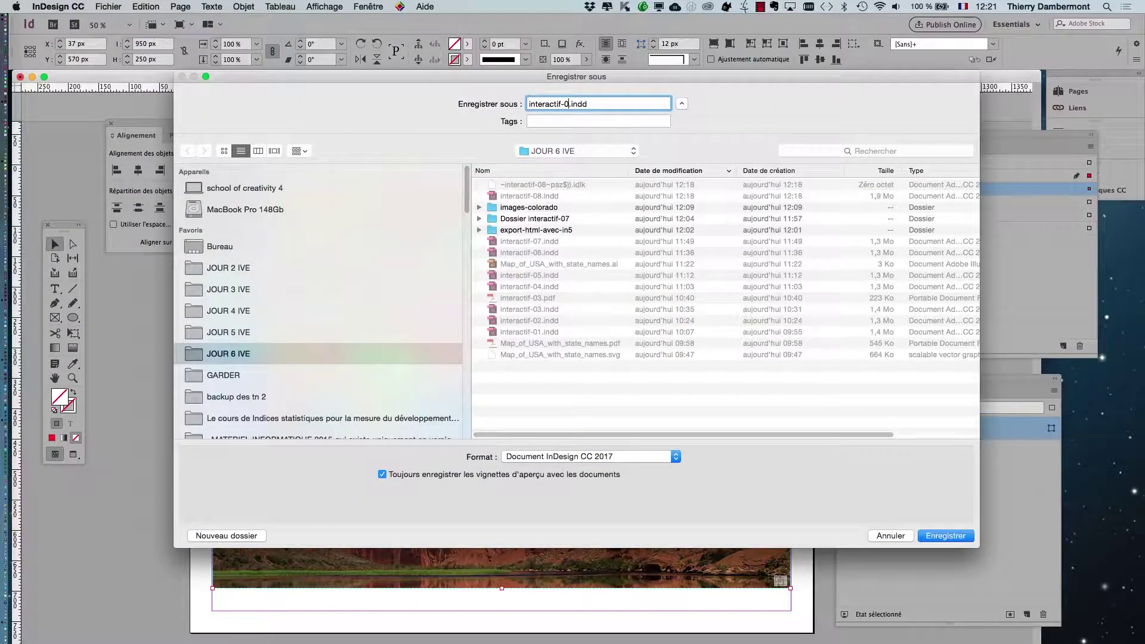
left_click(949, 536)
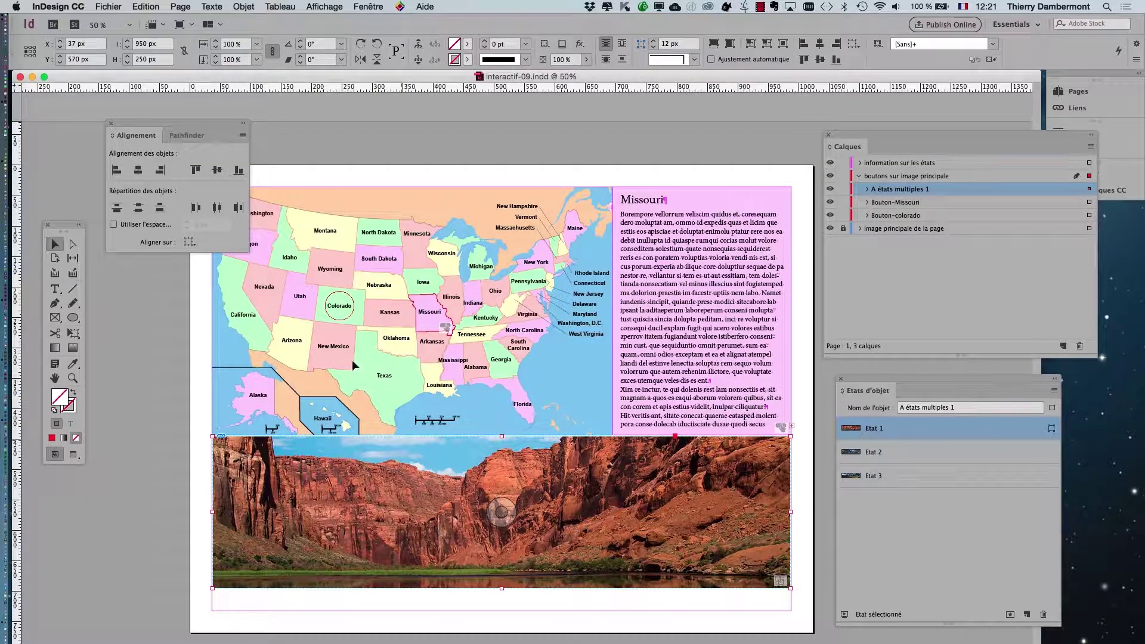
Move the alignment window clear of the map and switch from the Ellipse tool to the Polygon tool.
left_click_drag(203, 135, 154, 102)
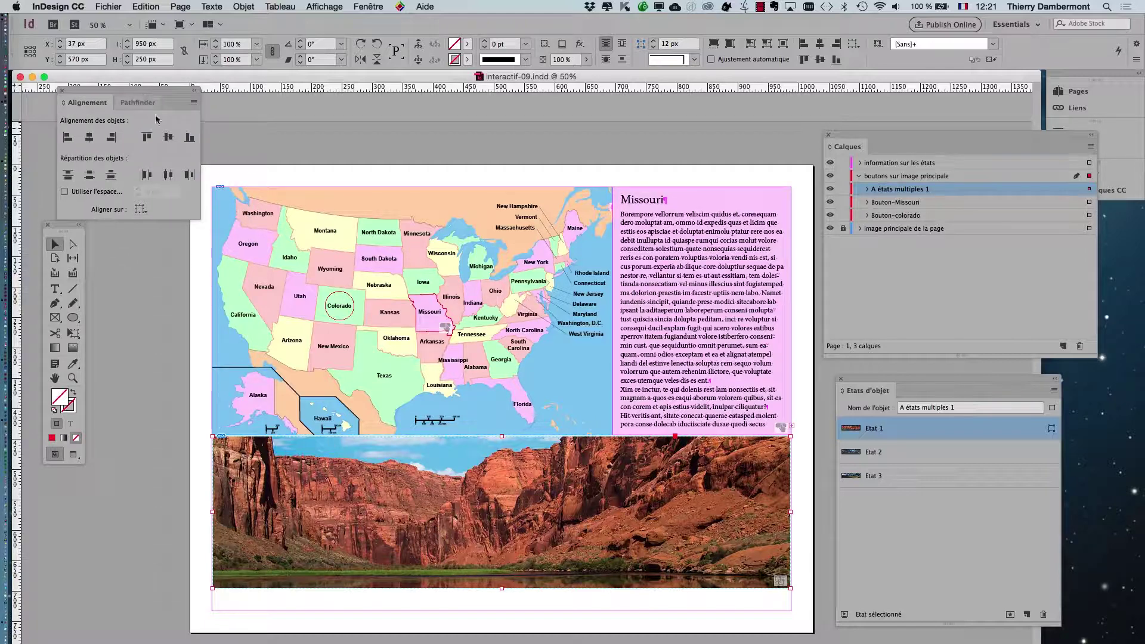
key("super+minus")
key("super+equal")
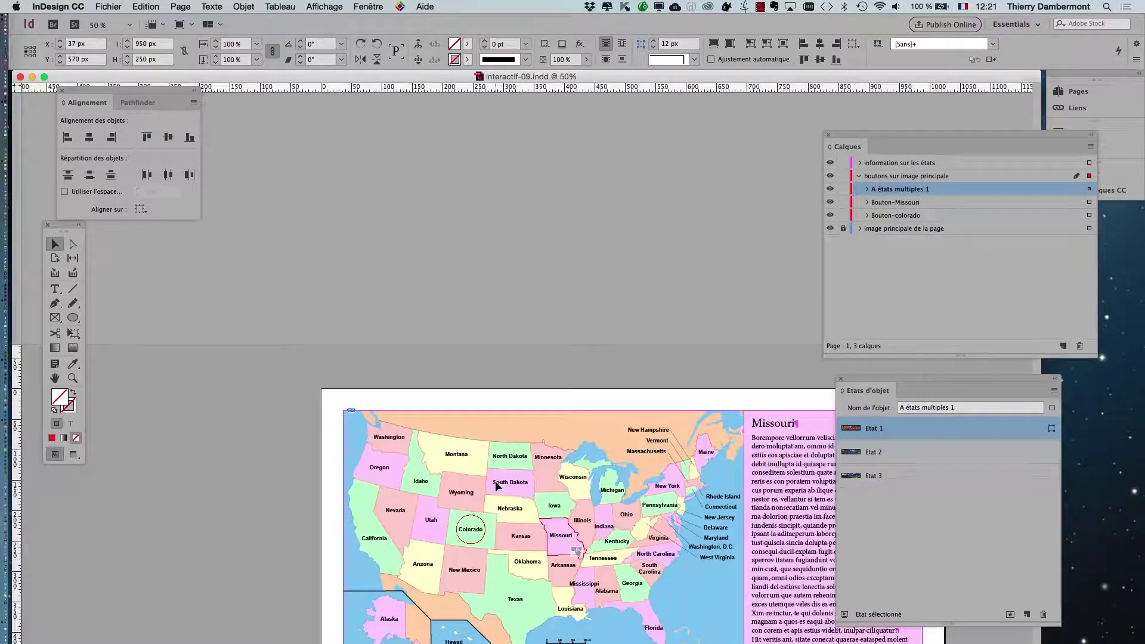
scroll(518, 489, "right", 5)
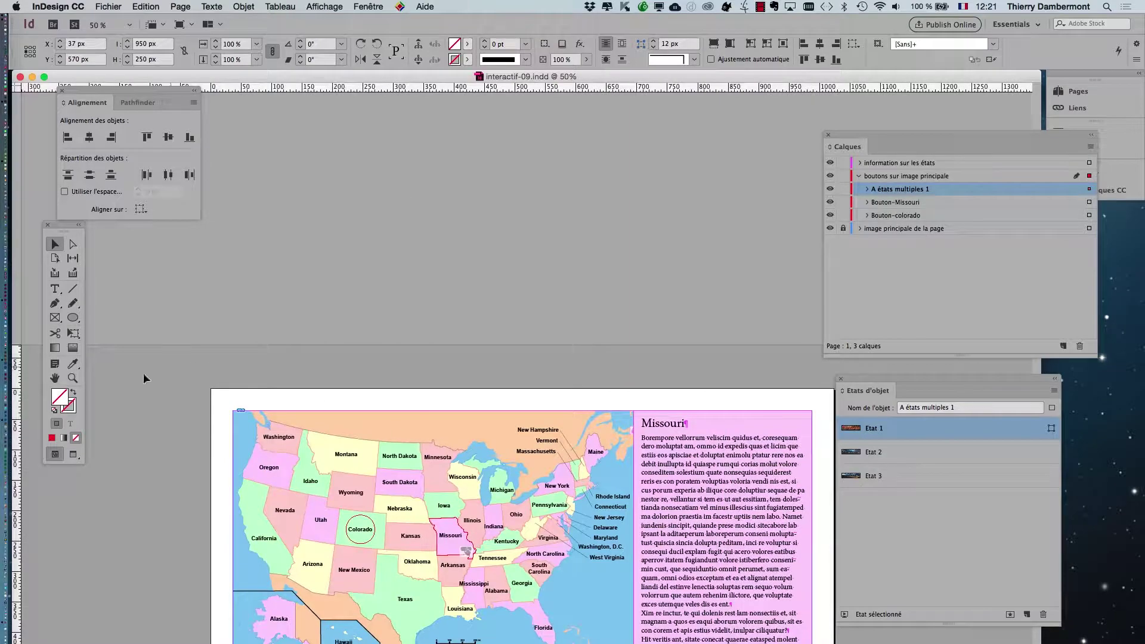
double_click(62, 381)
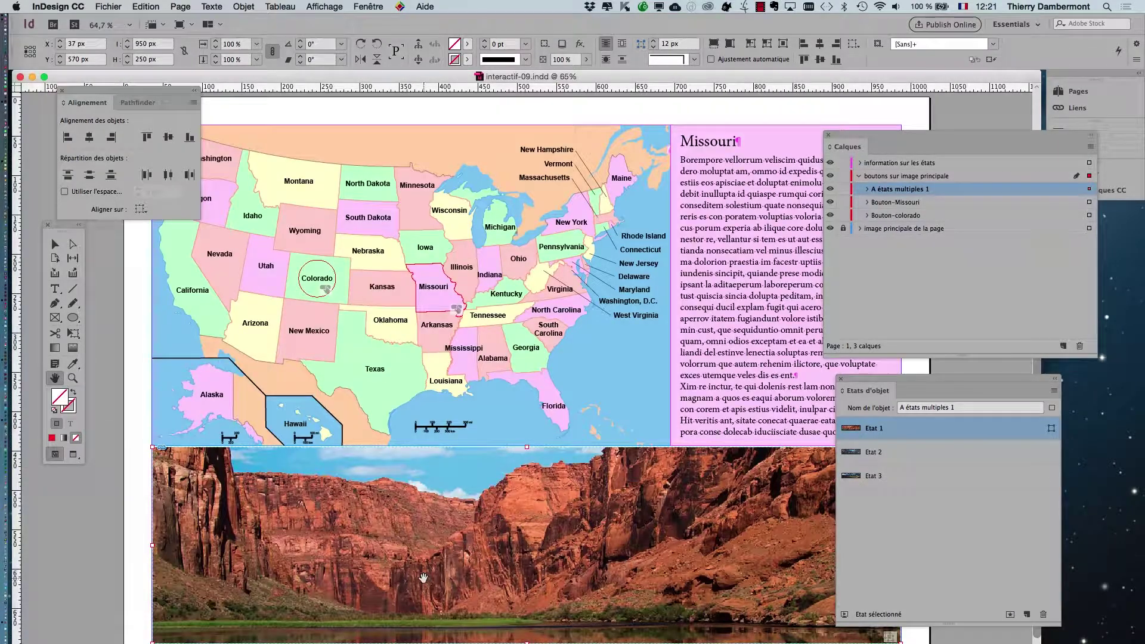
scroll(471, 578, "down", 3)
scroll(471, 578, "left", 2)
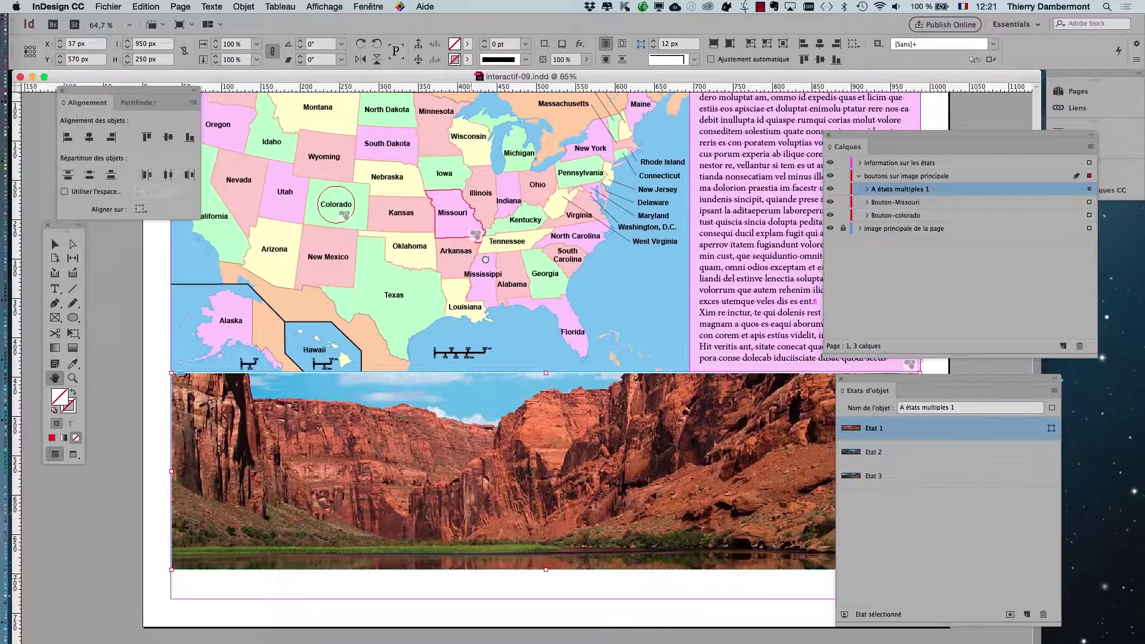
key("super+minus")
scroll(645, 327, "up", 2)
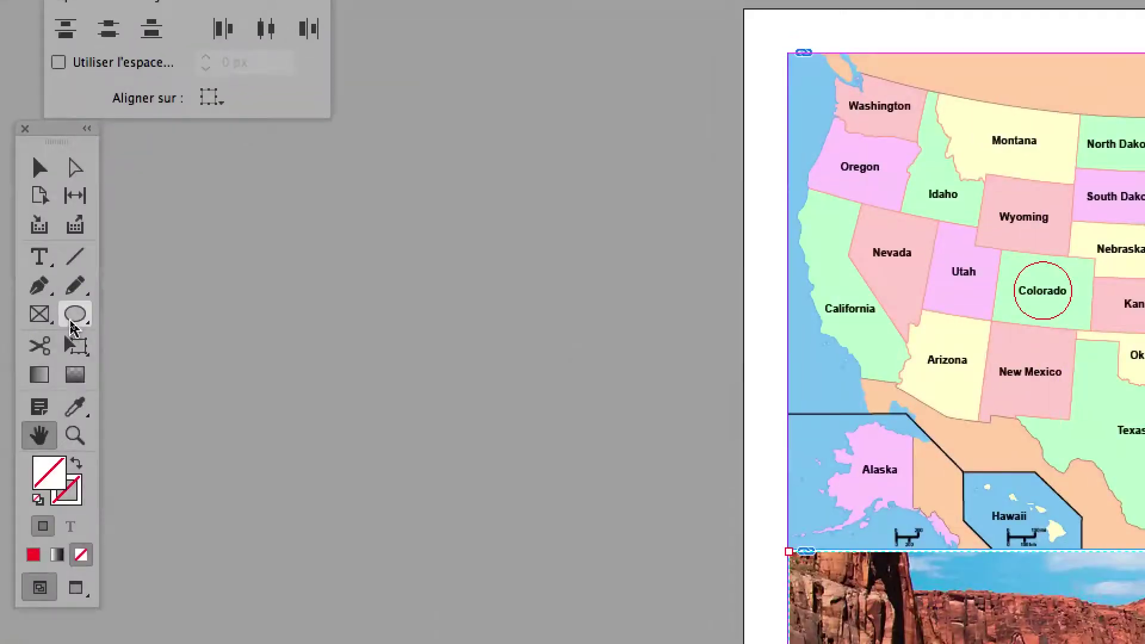
left_click(73, 317)
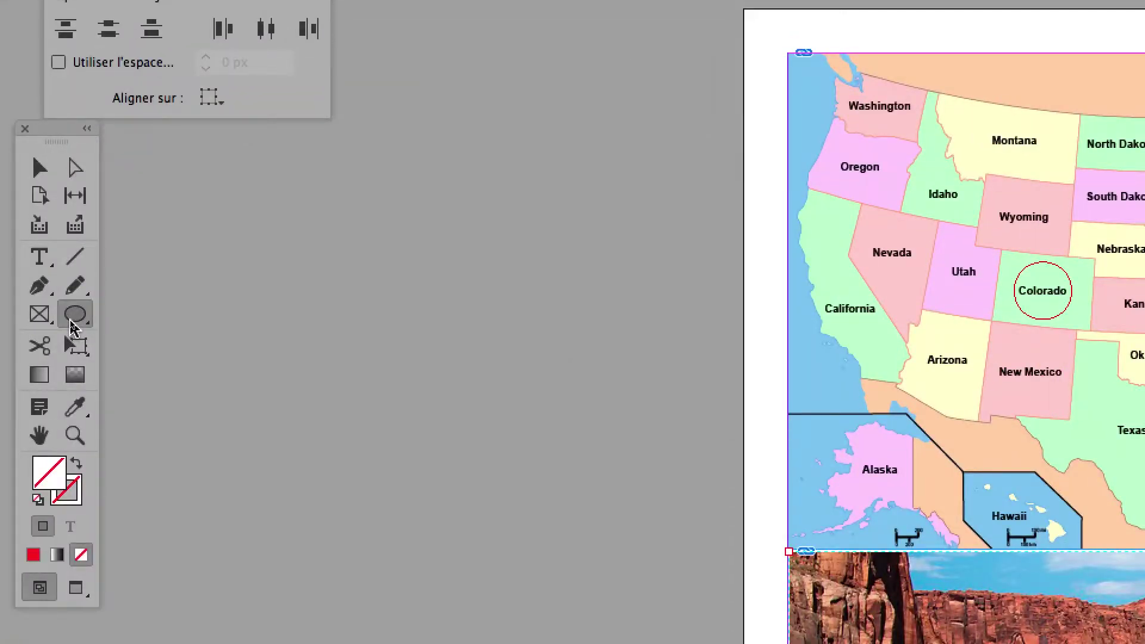
left_click(72, 326)
left_click(98, 335)
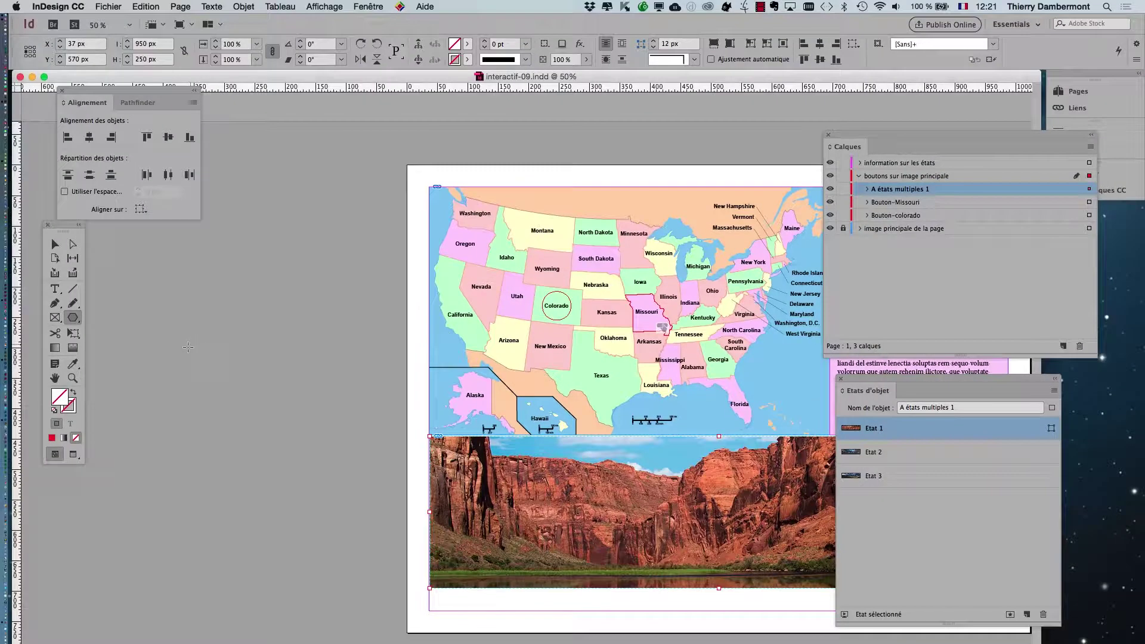
left_click_drag(188, 347, 234, 392)
key("Right")
key("Up")
key("Up")
key("Left")
key("Down")
key("Down")
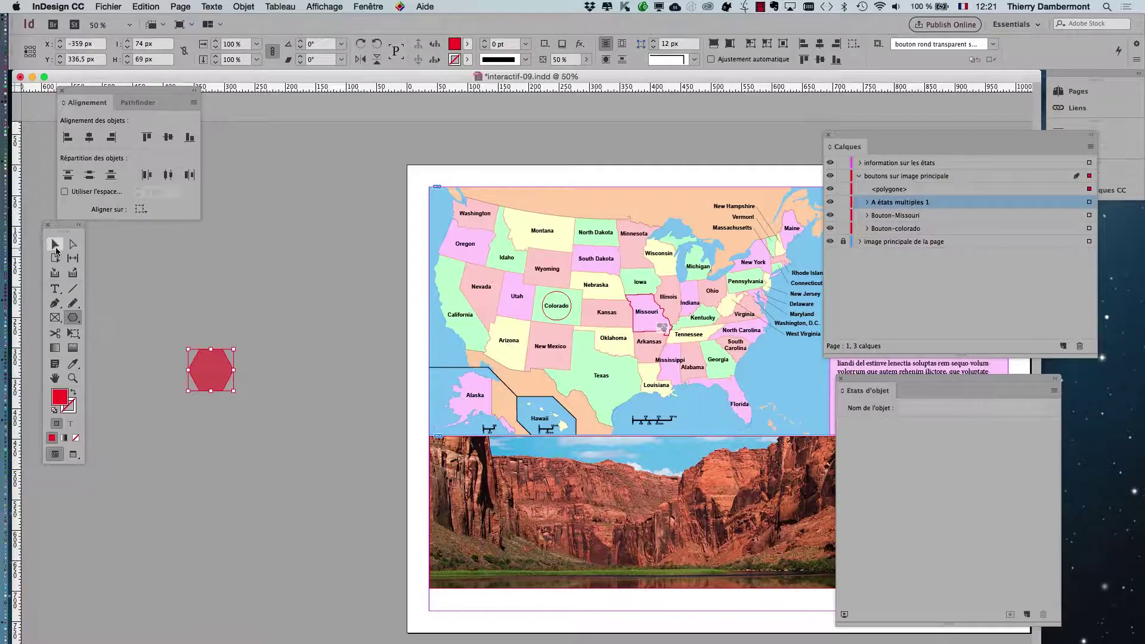
key("Delete")
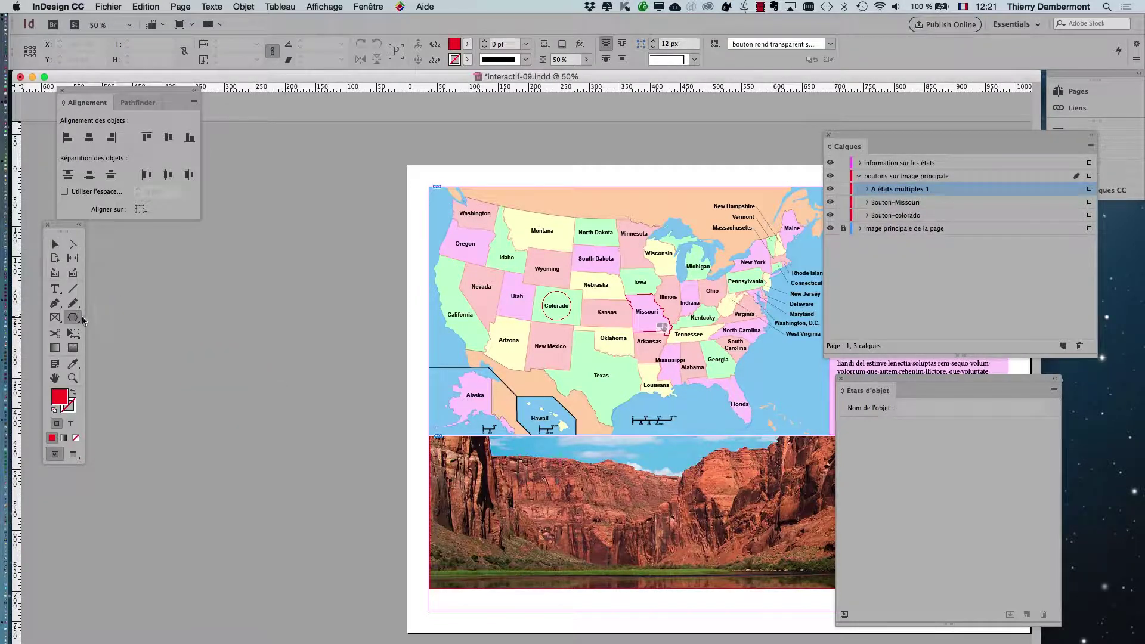
Create a three-sided polygon, 74 px wide and 69 px high with a 0 % star inset, on the empty pasteboard beside the page.
left_click(221, 353)
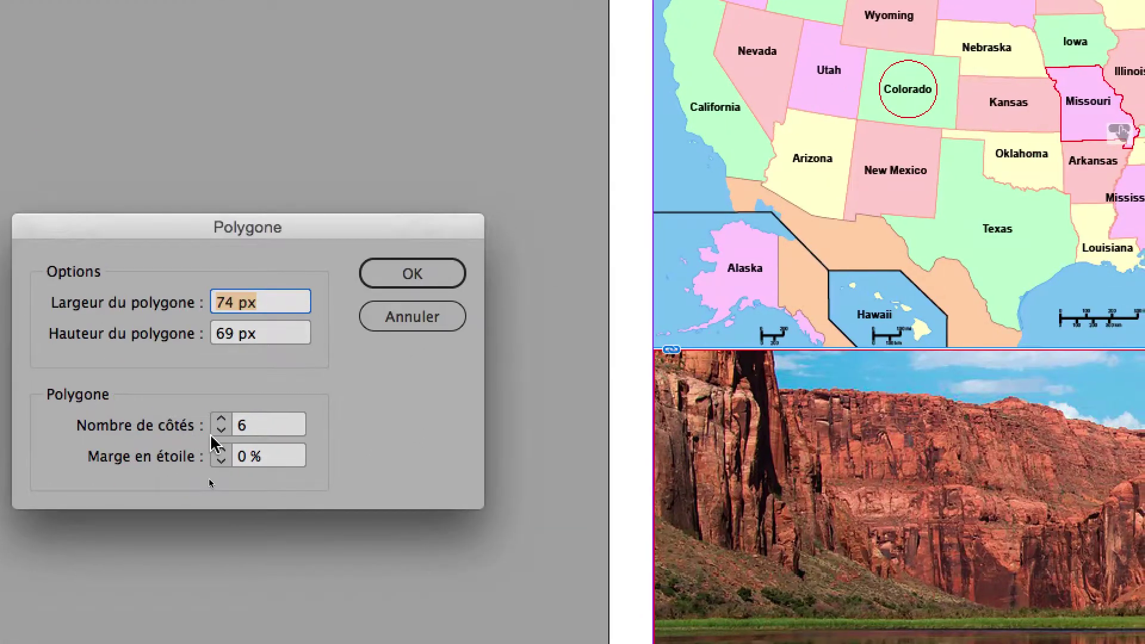
left_click(282, 528)
left_click(282, 527)
left_click(282, 527)
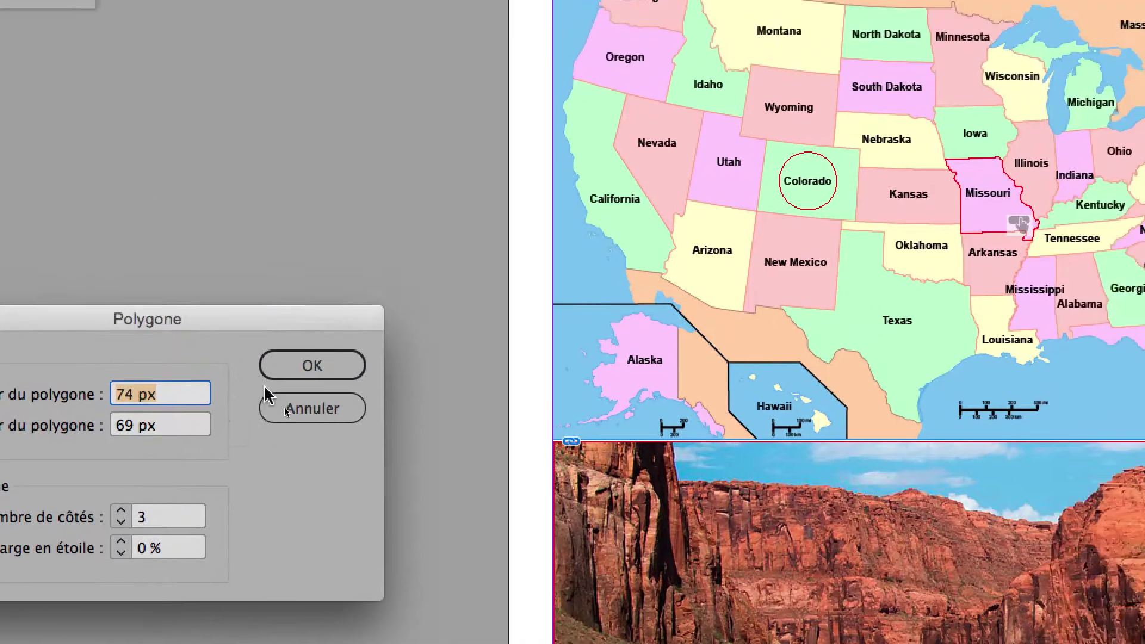
left_click(406, 287)
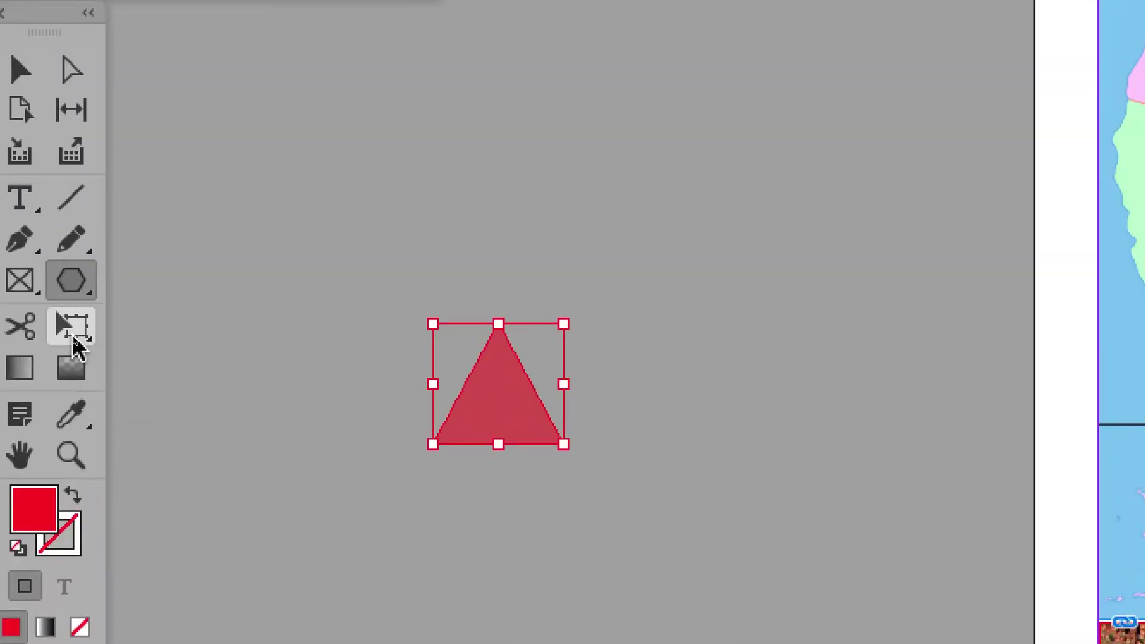
Rotate the red triangle 90° clockwise with the Free Transform tool so that it points right.
left_click(74, 341)
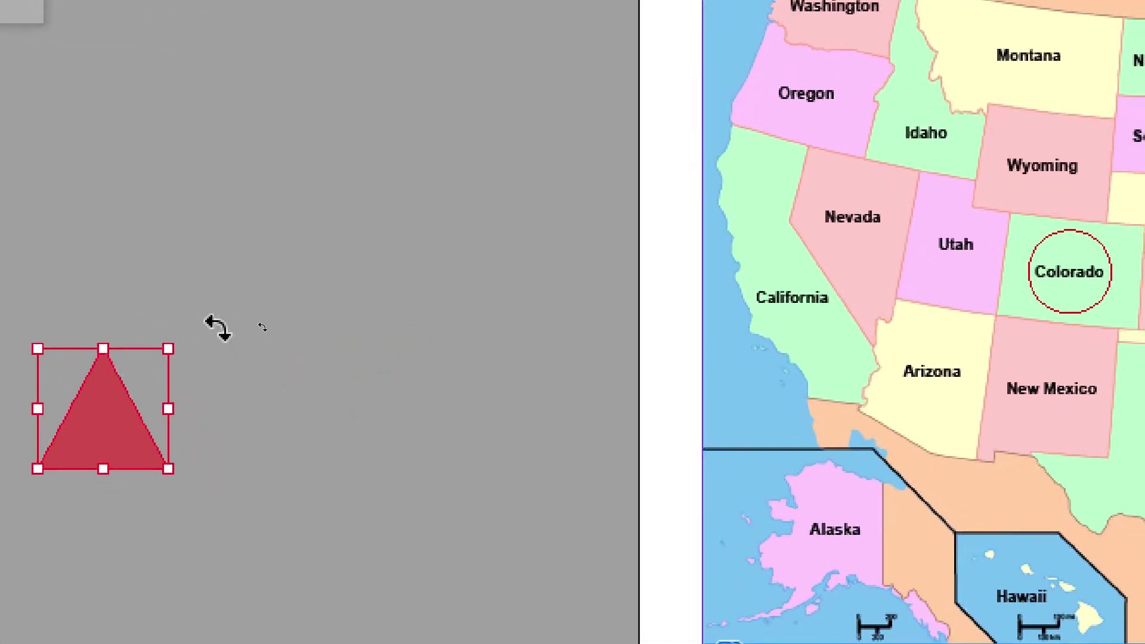
left_click_drag(218, 328, 240, 452)
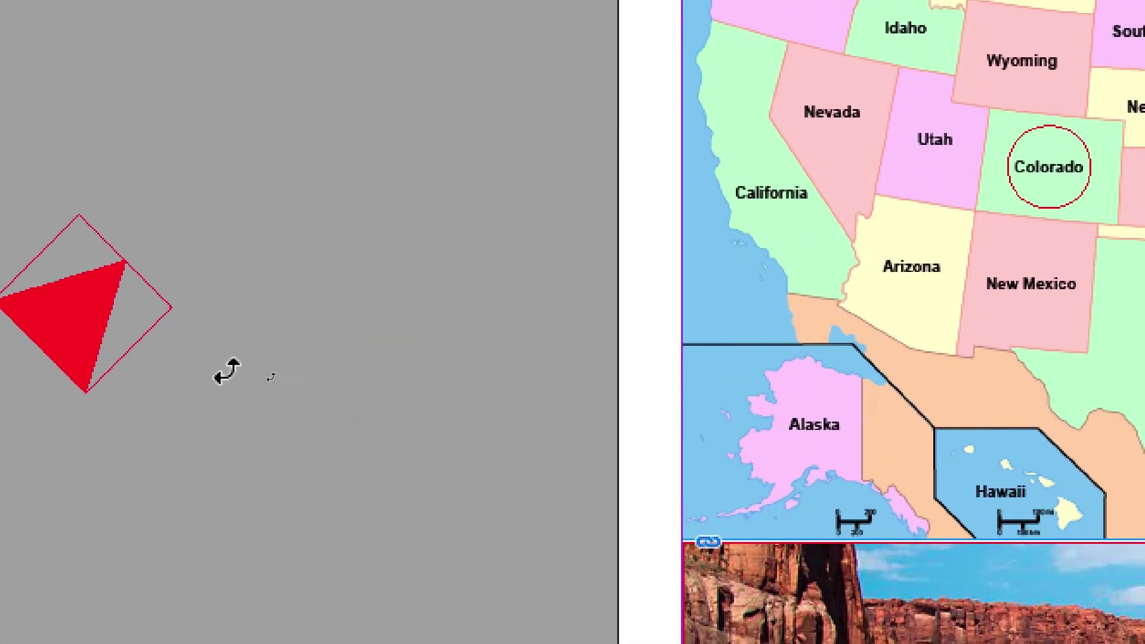
left_click_drag(226, 371, 219, 388)
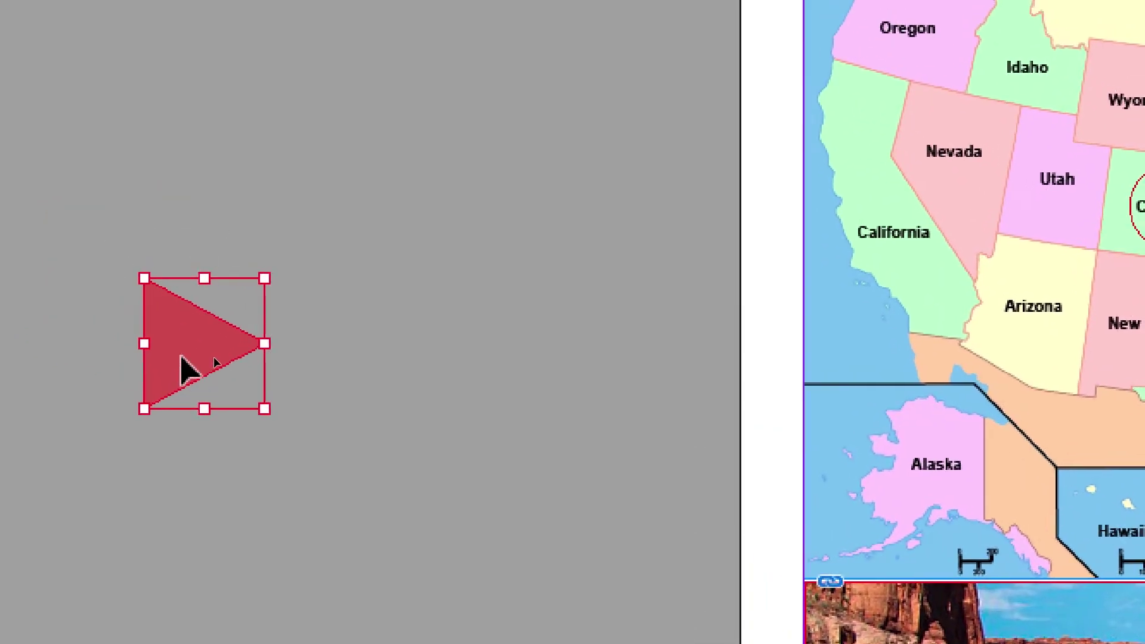
Shrink the red triangle to about 37 px wide and 39 px high and place it just below the canyon image.
left_click_drag(80, 277, 293, 360)
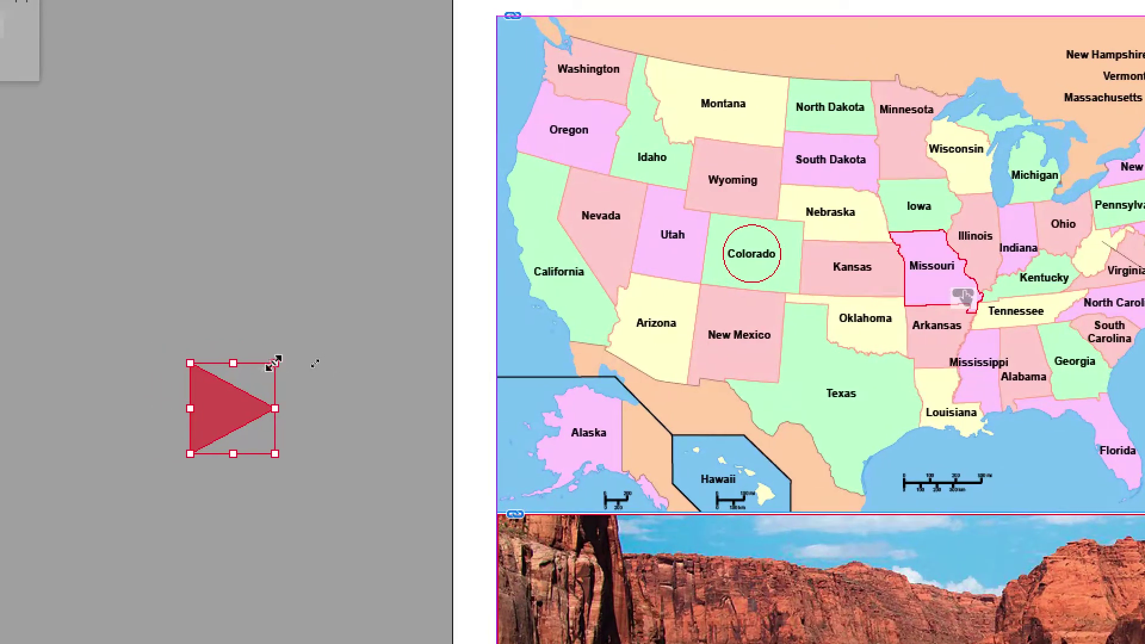
left_click_drag(350, 334, 327, 358)
left_click_drag(263, 374, 249, 392)
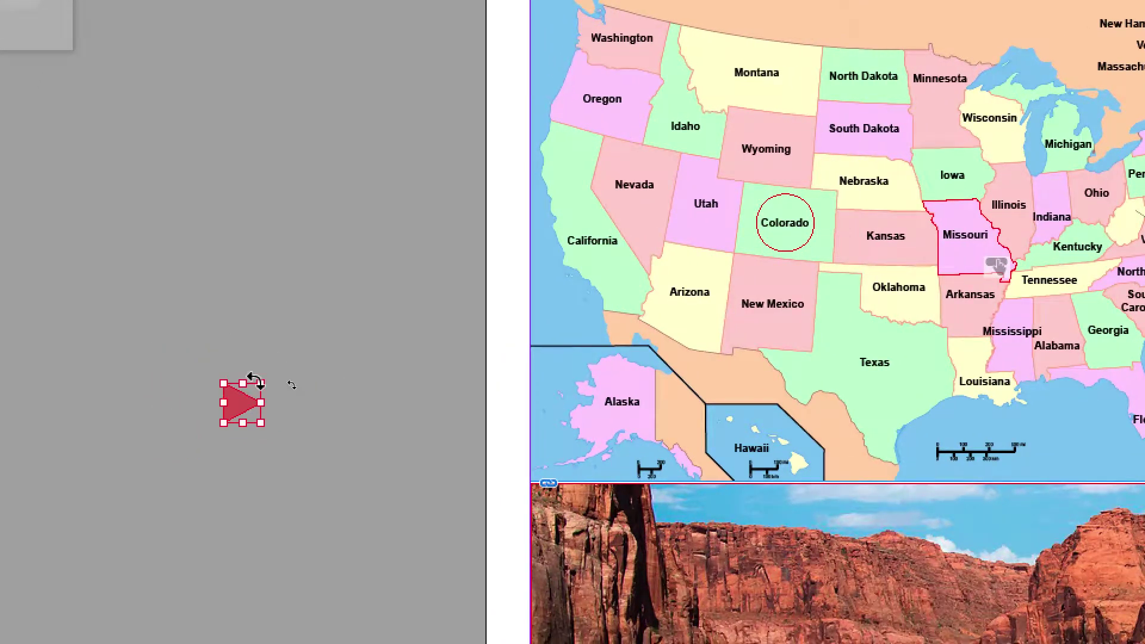
key("ctrl+z")
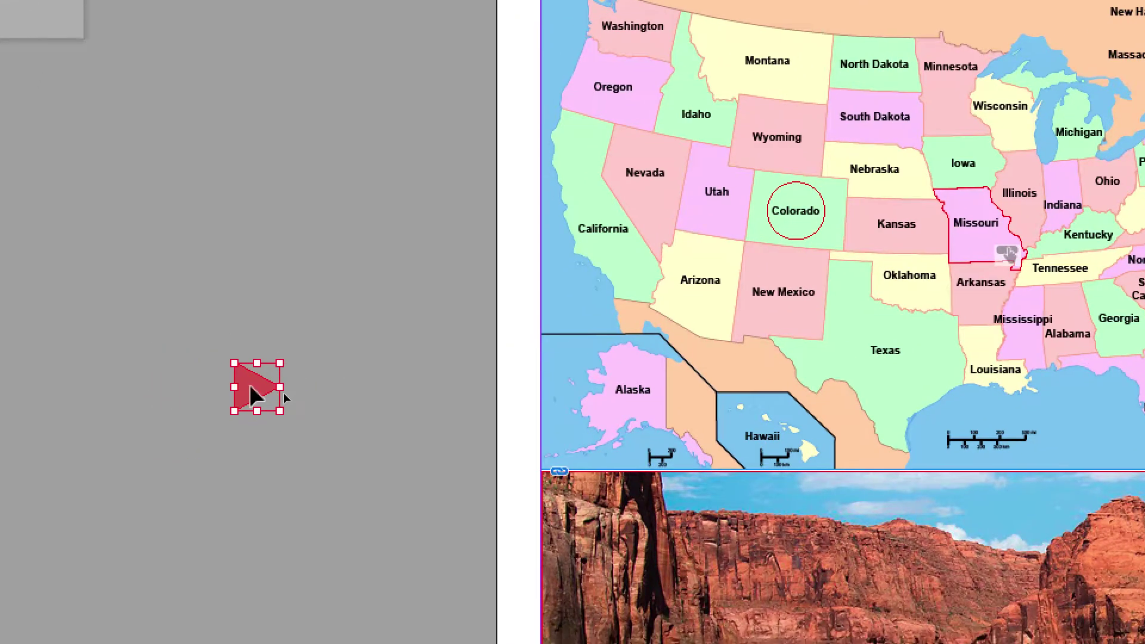
left_click_drag(254, 393, 435, 542)
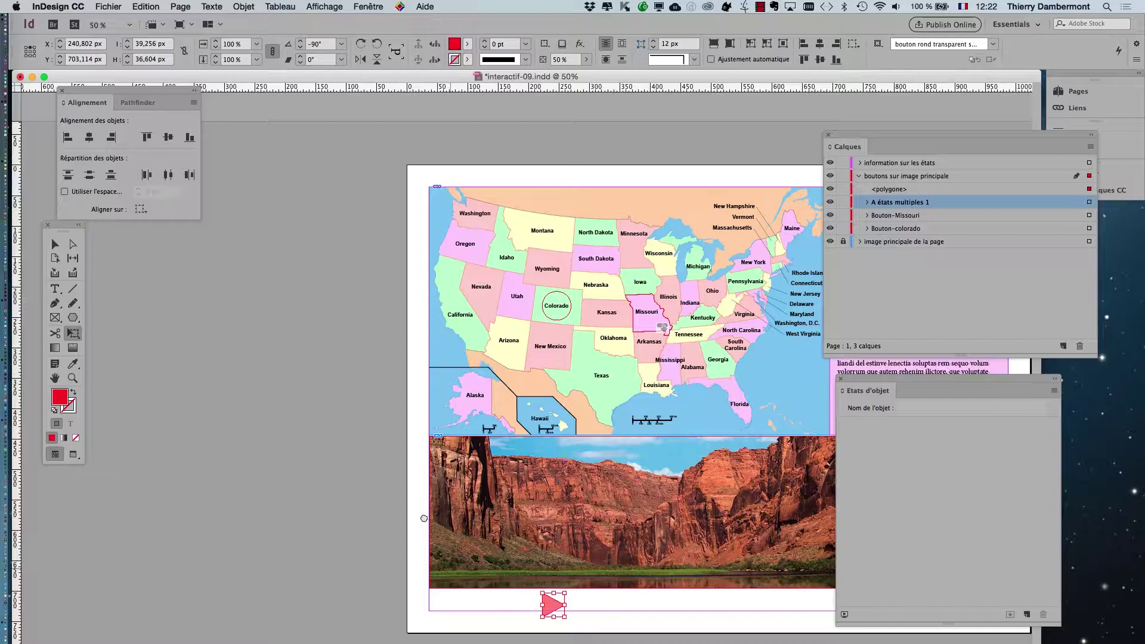
Move the tools window lower beside the page and select the red triangle with the Selection tool.
left_click_drag(424, 518, 222, 516)
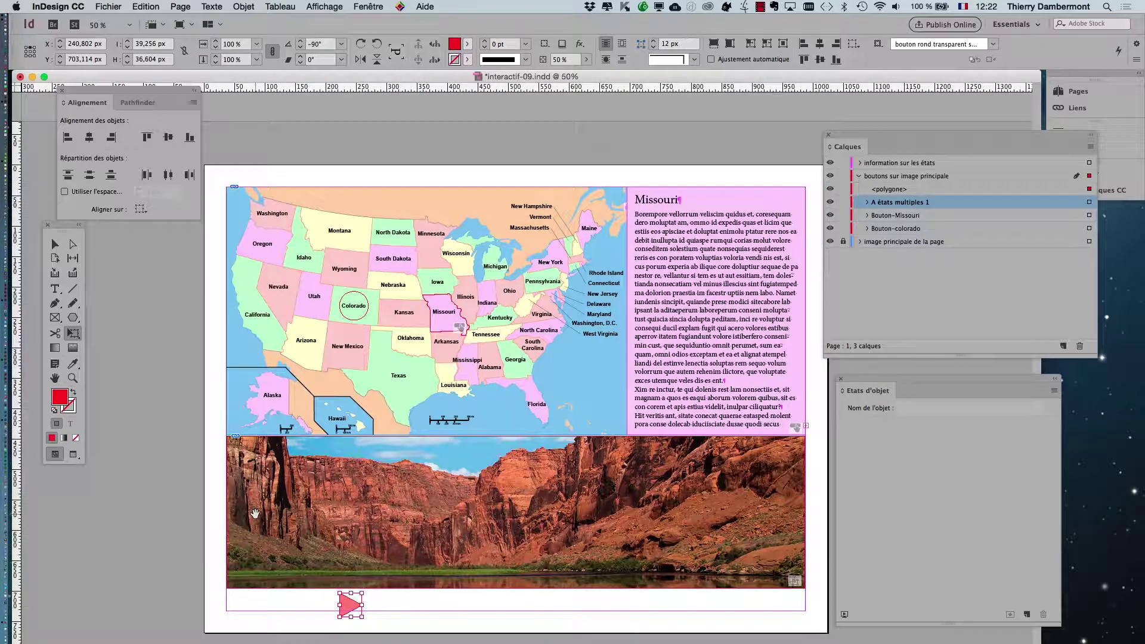
key("super+alt+2")
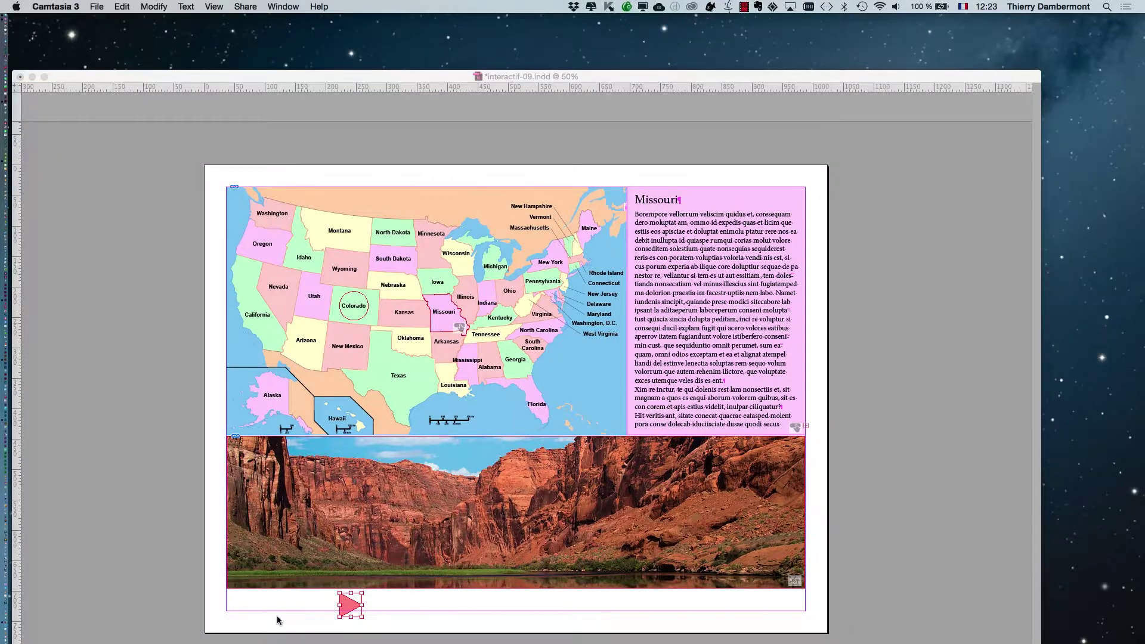
left_click(276, 621)
key("super+1")
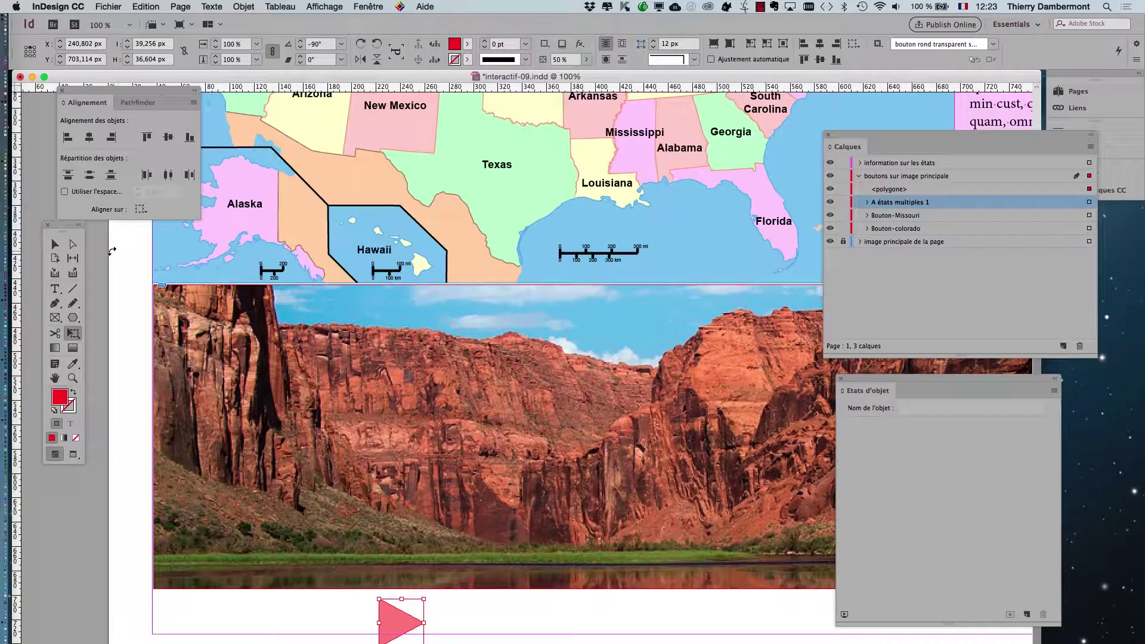
left_click_drag(373, 341, 379, 260)
scroll(367, 269, "right", 2)
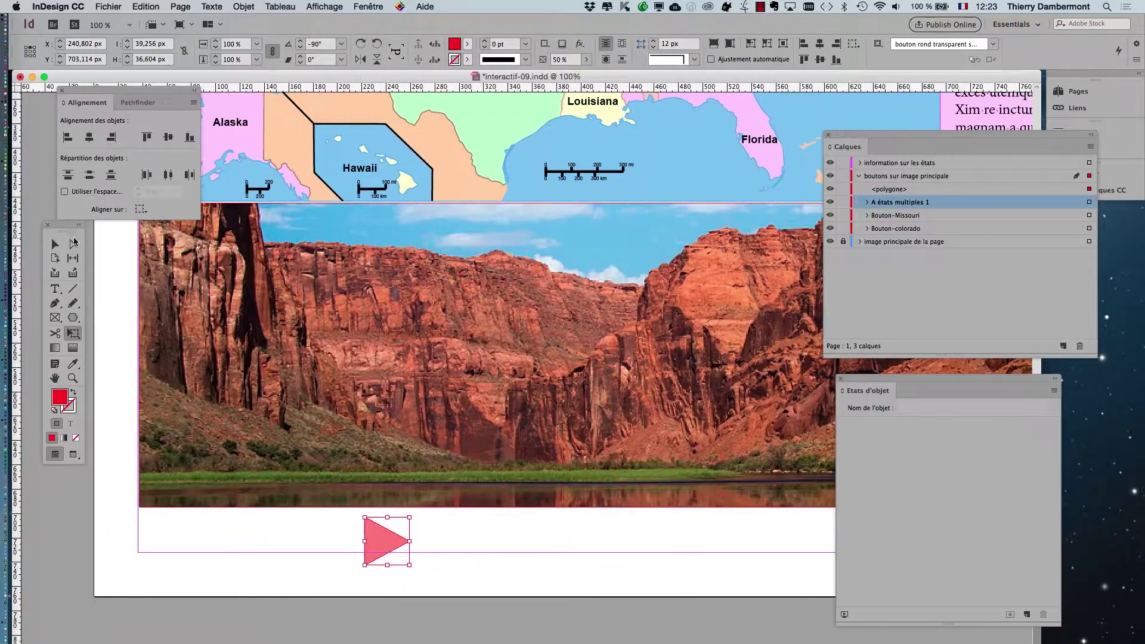
left_click_drag(63, 225, 70, 277)
left_click(62, 294)
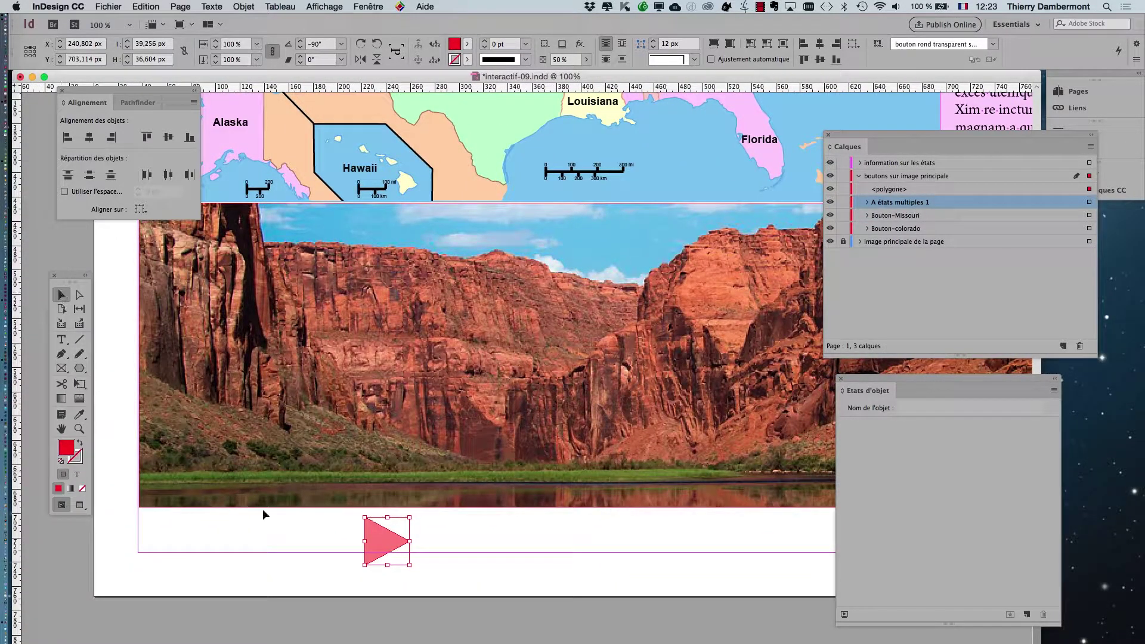
left_click(336, 547)
left_click(389, 551)
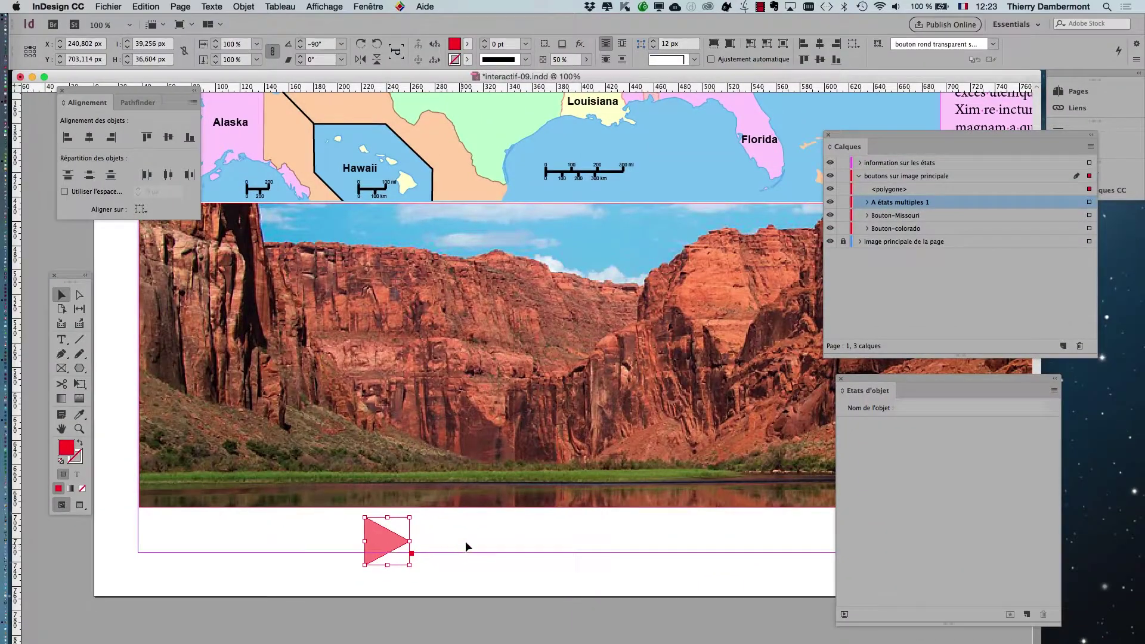
Open the Boutons et formulaires window over the map and convert the red triangle below the canyon image into a Bouton.
scroll(465, 546, "down", 1)
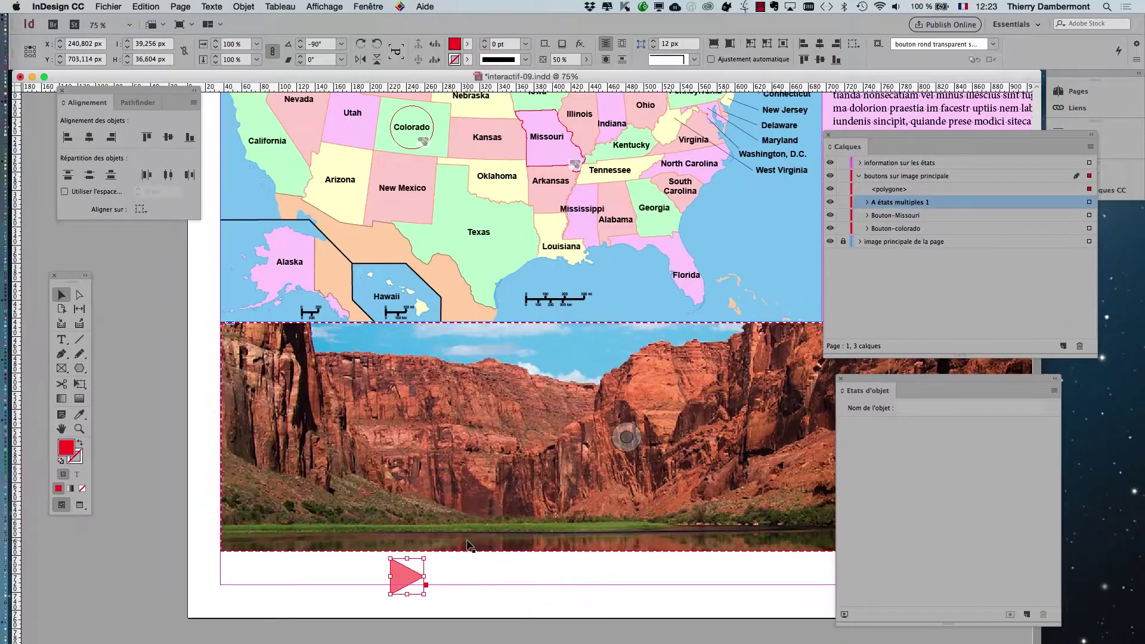
scroll(394, 427, "right", 5)
scroll(282, 355, "left", 1)
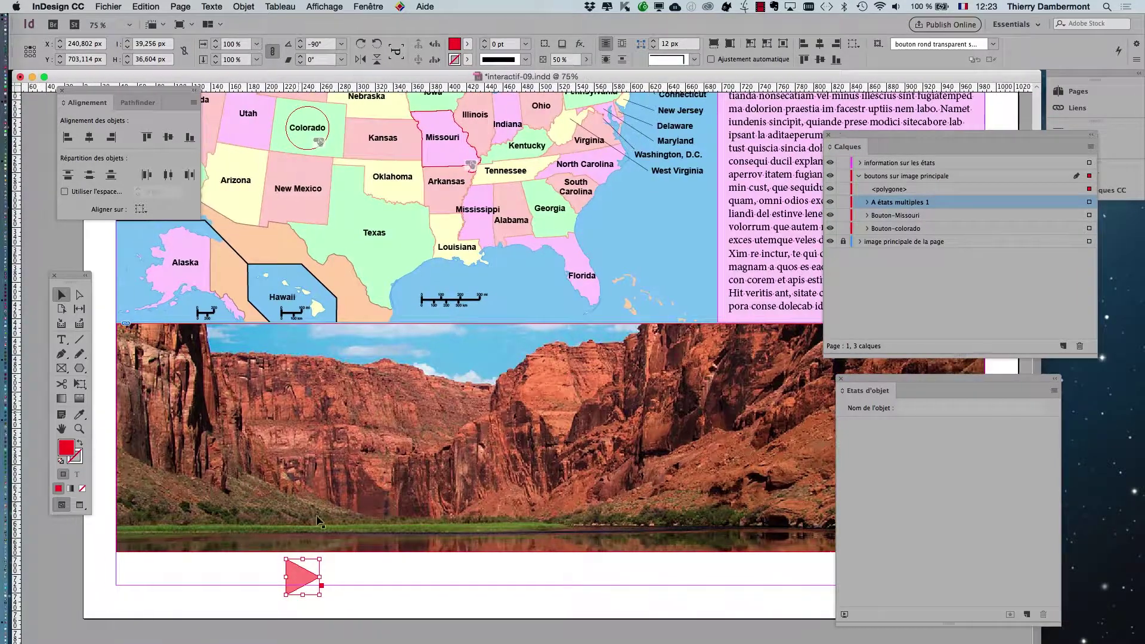
left_click(296, 581)
left_click(356, 5)
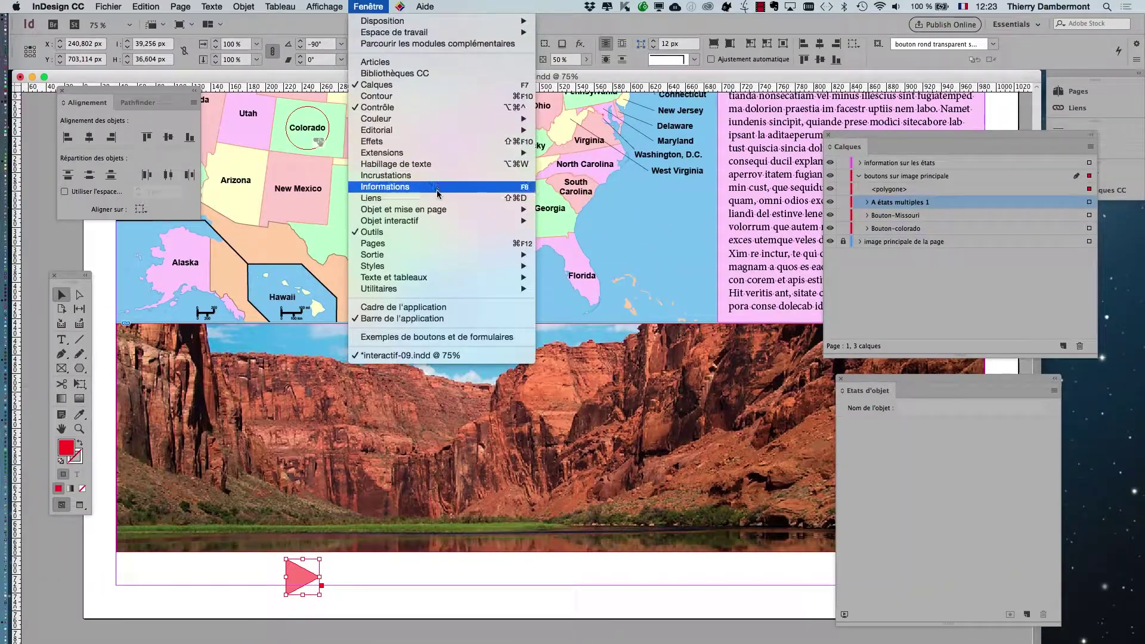
mouse_move(438, 213)
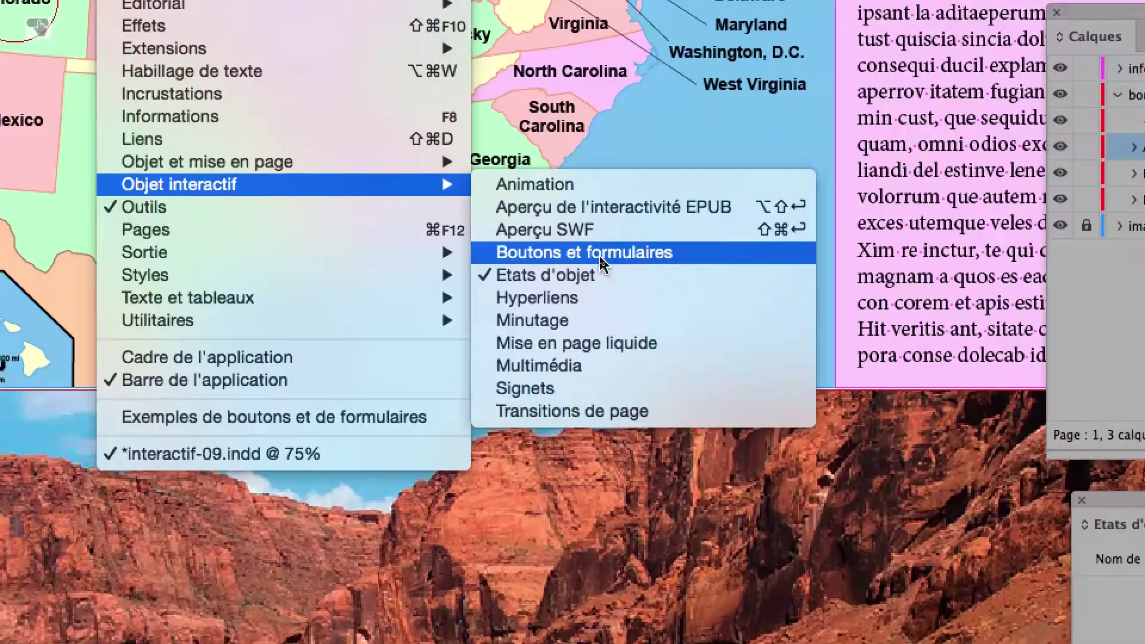
left_click(601, 256)
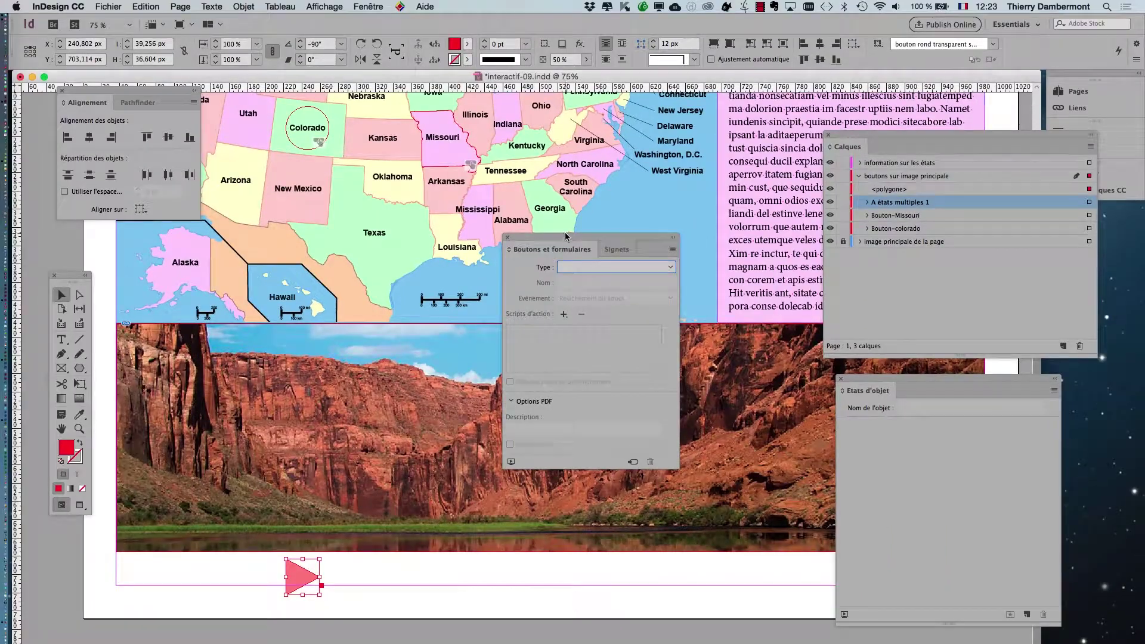
left_click_drag(594, 214, 505, 235)
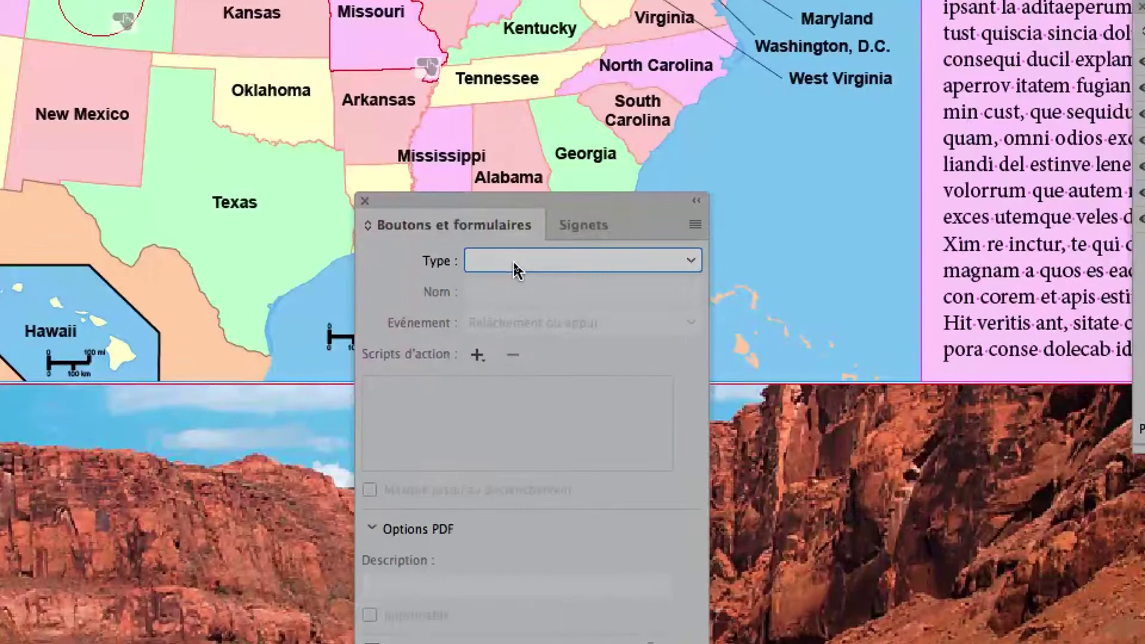
left_click(514, 267)
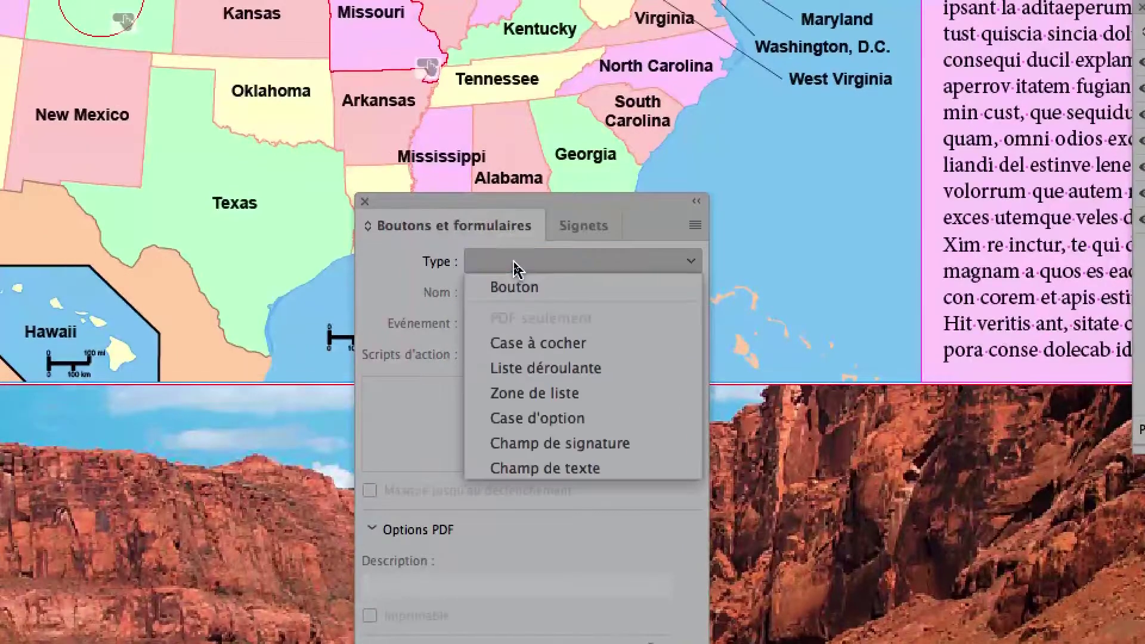
left_click(514, 281)
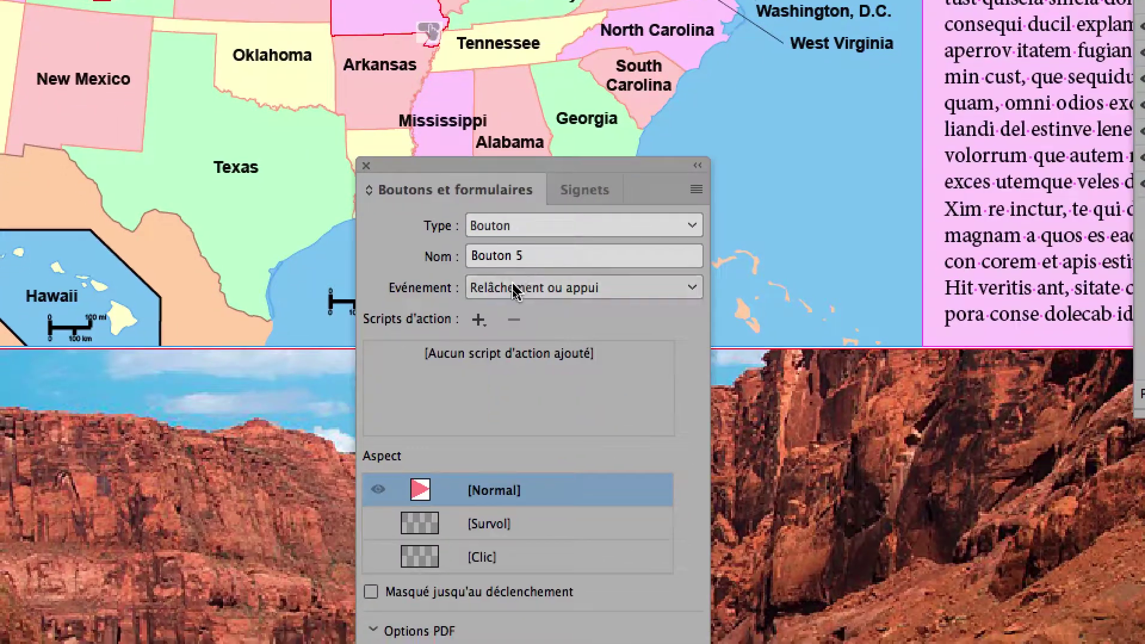
Name the triangle button Colorado-suivant-dans-OEM.
left_click(512, 296)
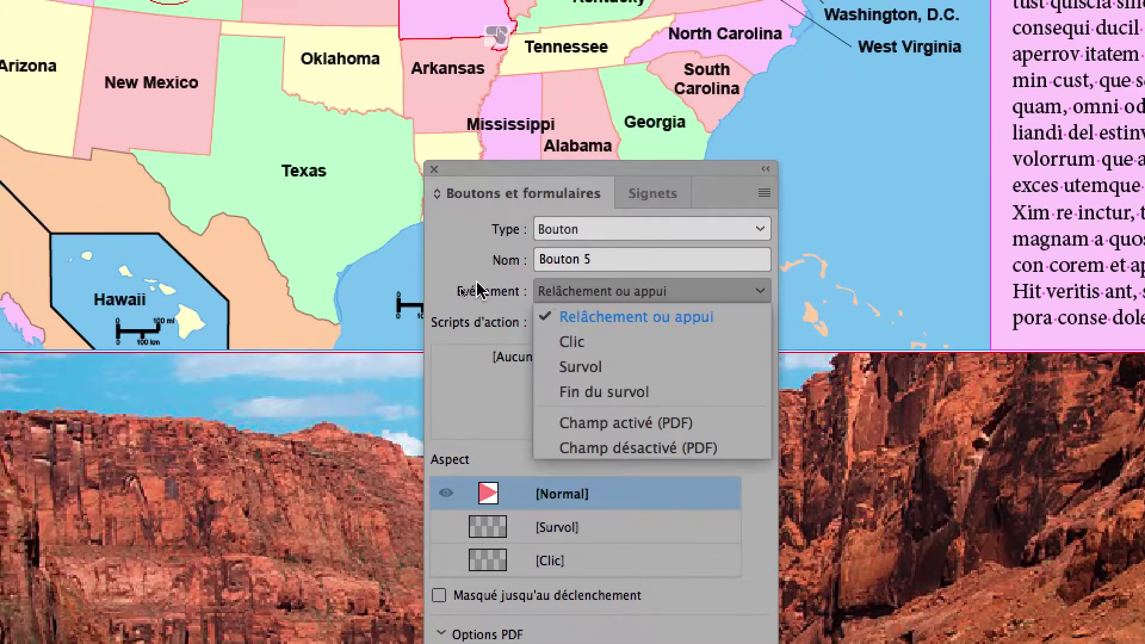
left_click(432, 261)
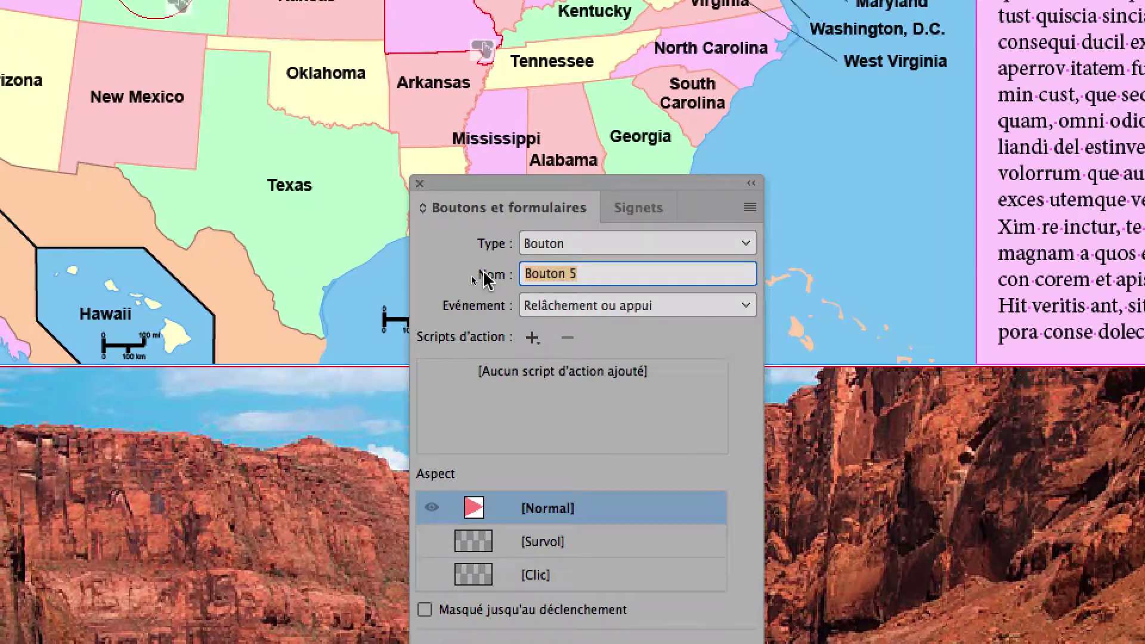
type("Colorado-")
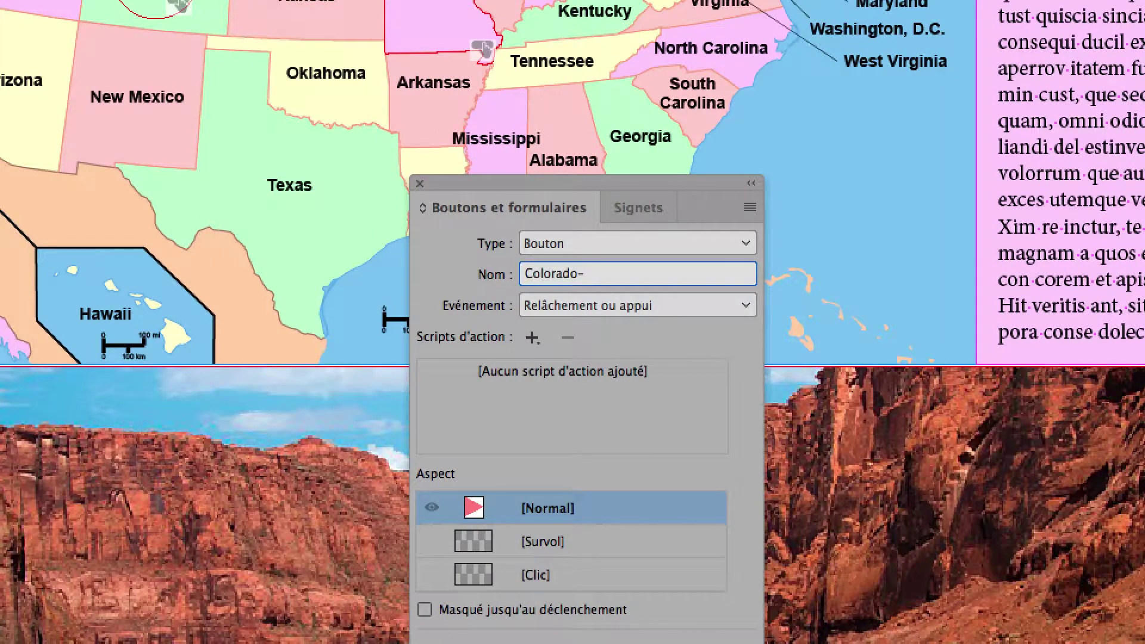
type("suivant-dansOEM")
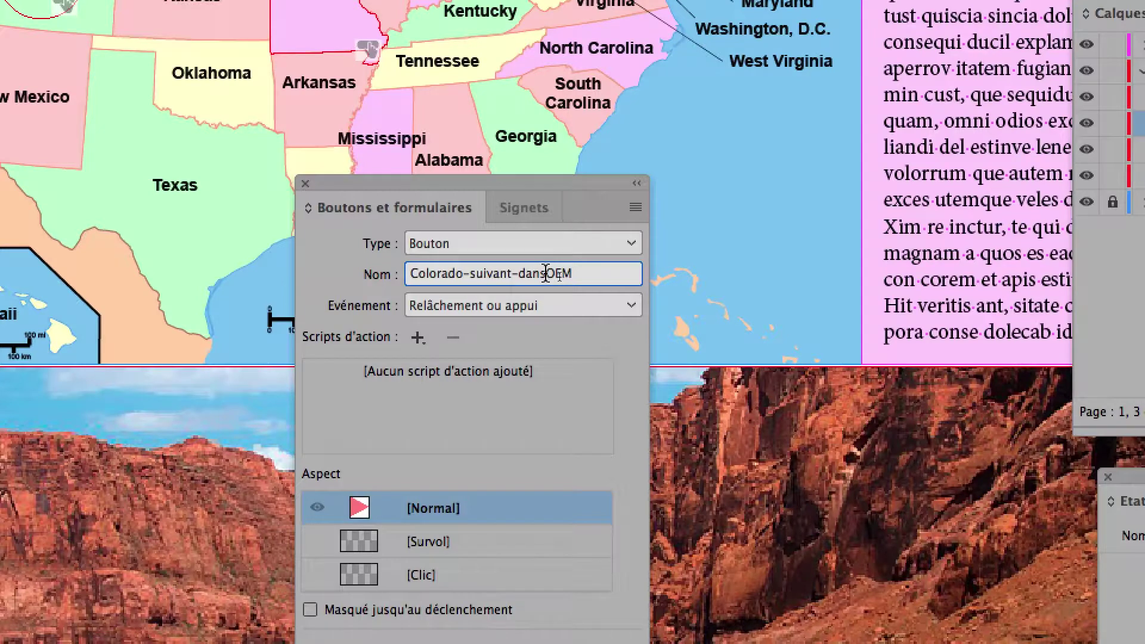
type("-")
key("Return")
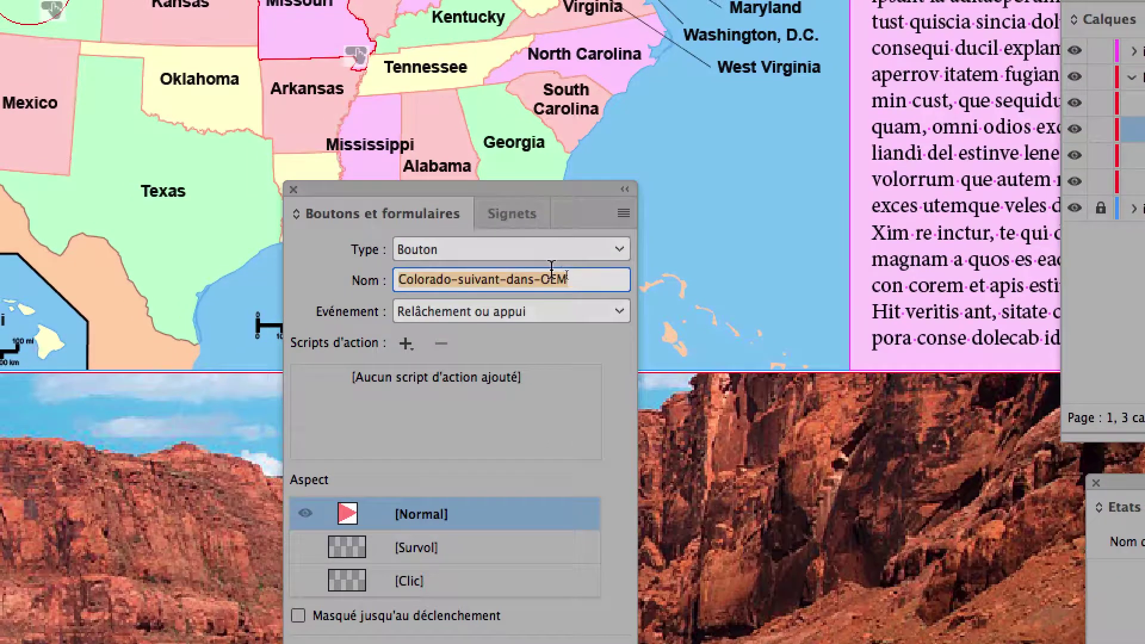
double_click(552, 276)
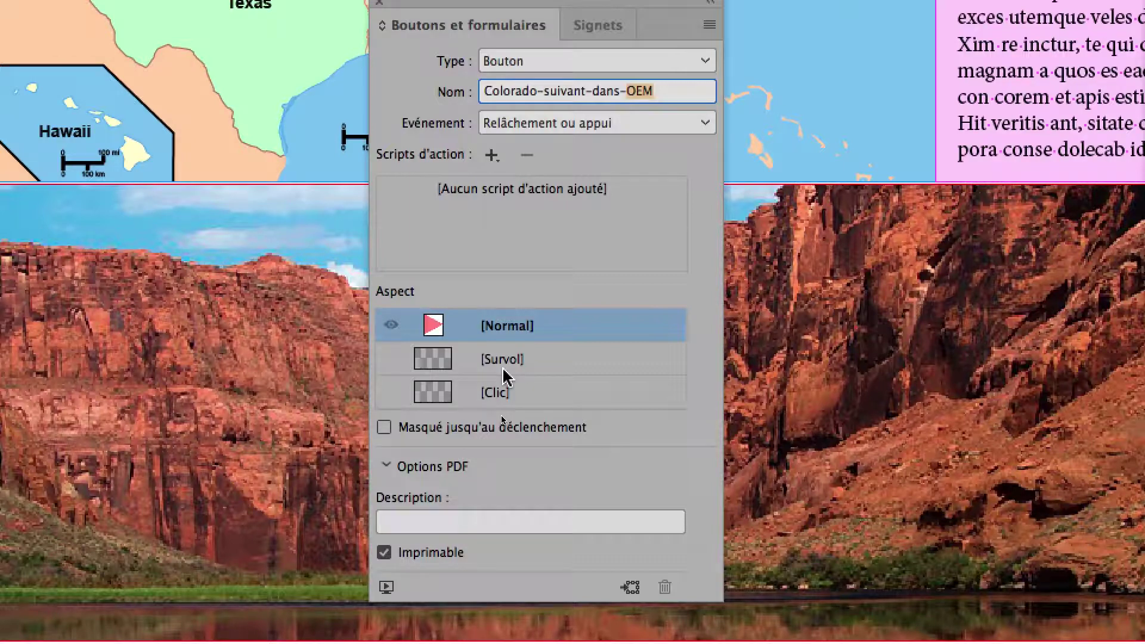
Add a Survol appearance to the triangle button and make it the active state.
left_click(503, 369)
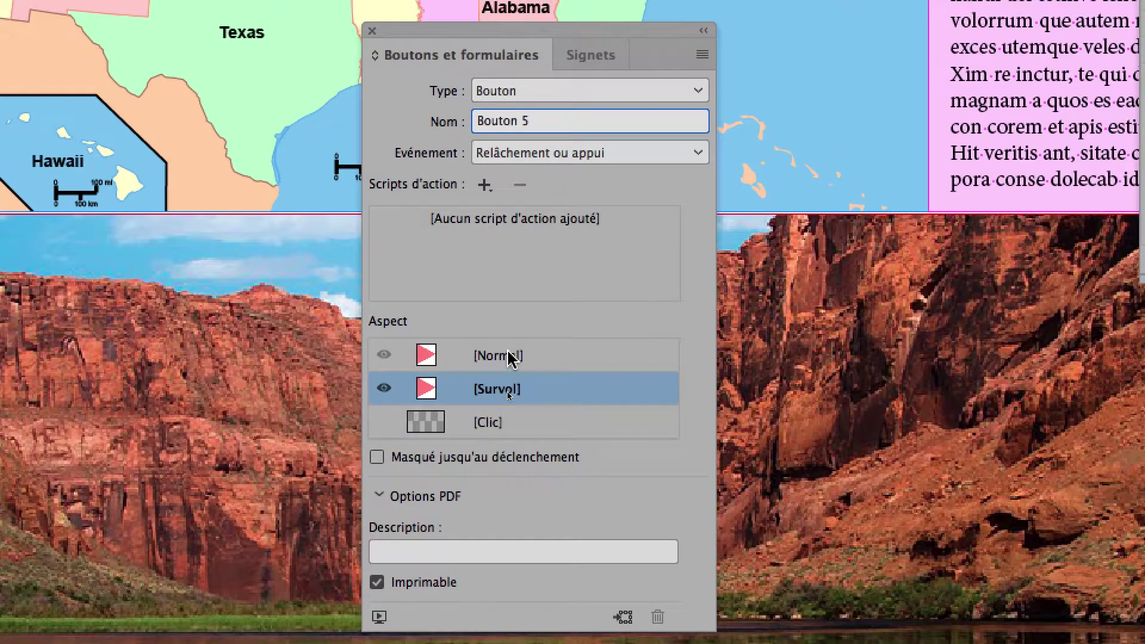
left_click(508, 356)
left_click(507, 389)
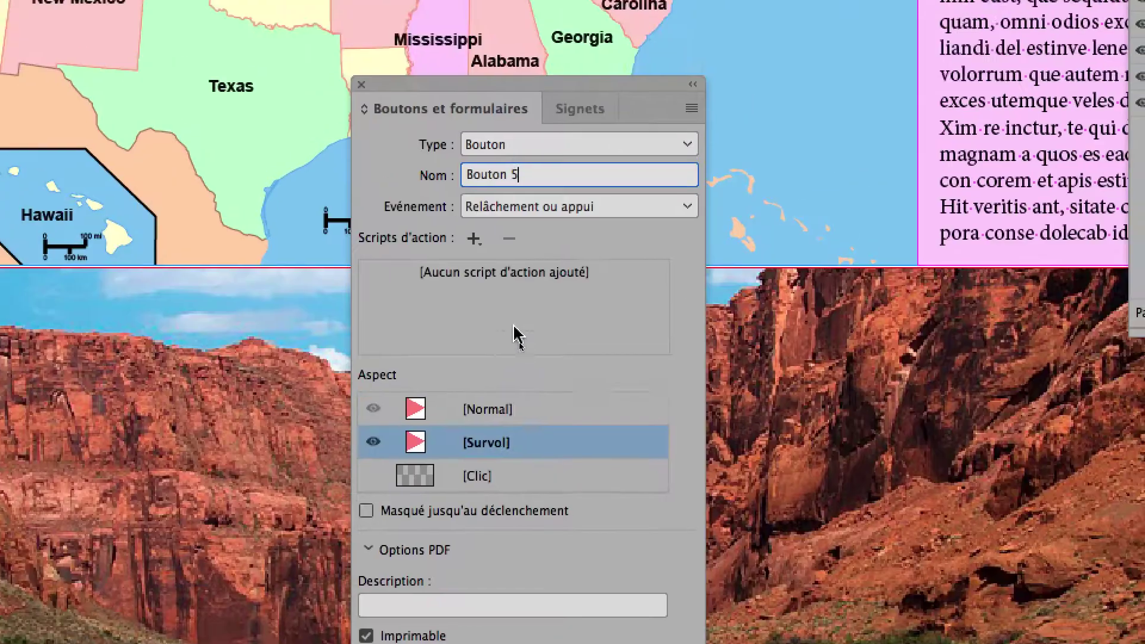
Rename the triangle button as colorado-suivant-dans-OEM, without any space in the name.
key("Return")
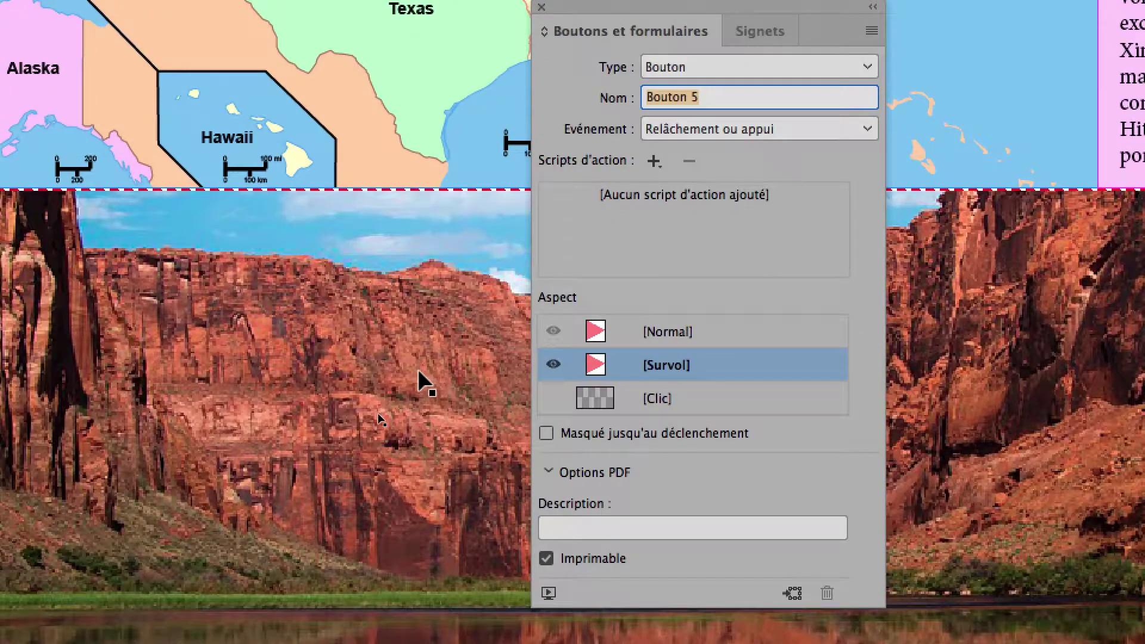
type("color")
key("Tab")
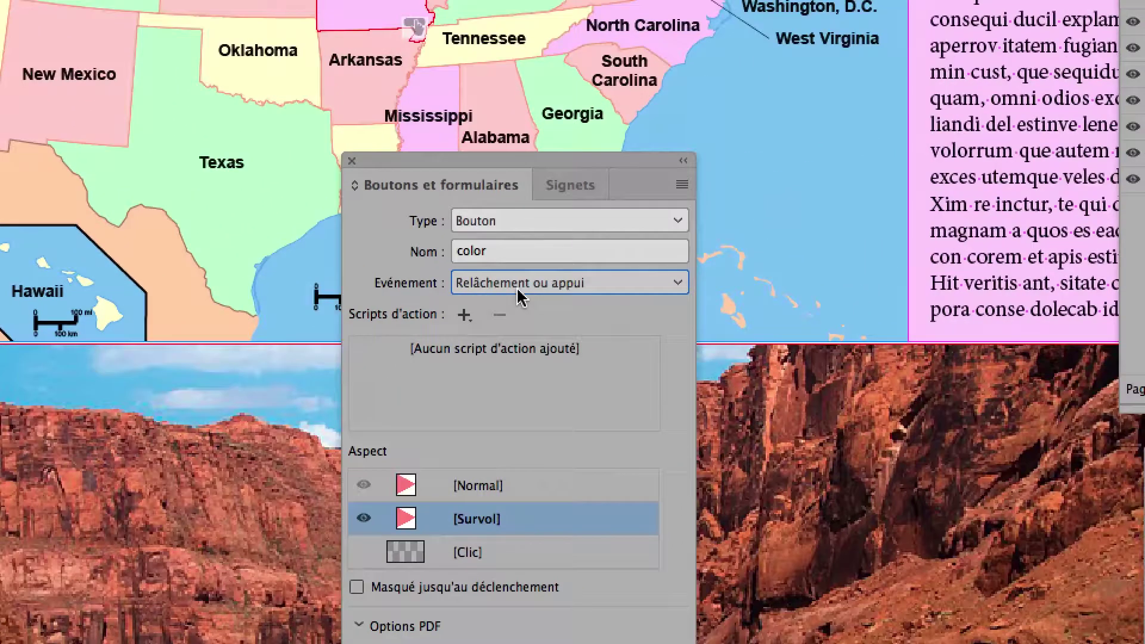
left_click(537, 251)
type("ado")
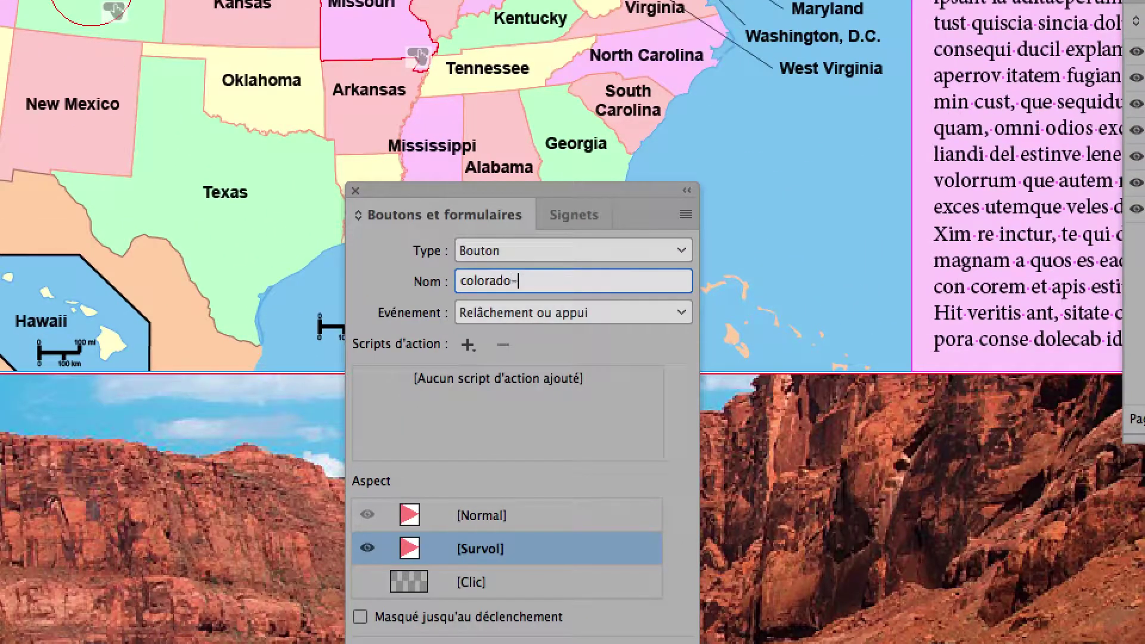
type("-suivant -dans ")
type("OEM")
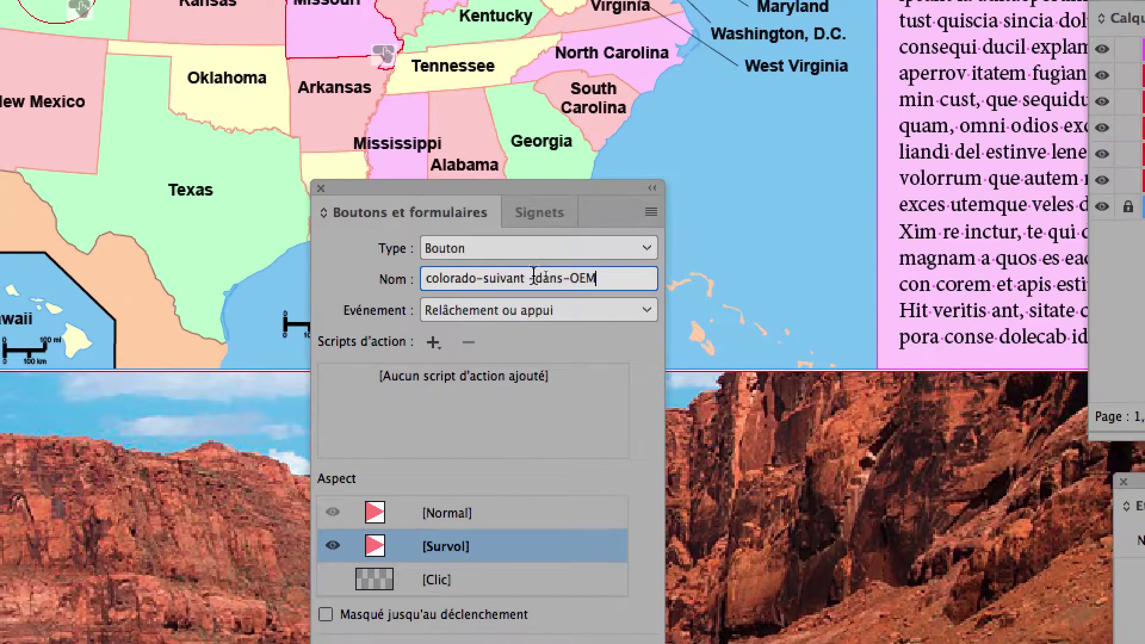
left_click(530, 278)
key("BackSpace")
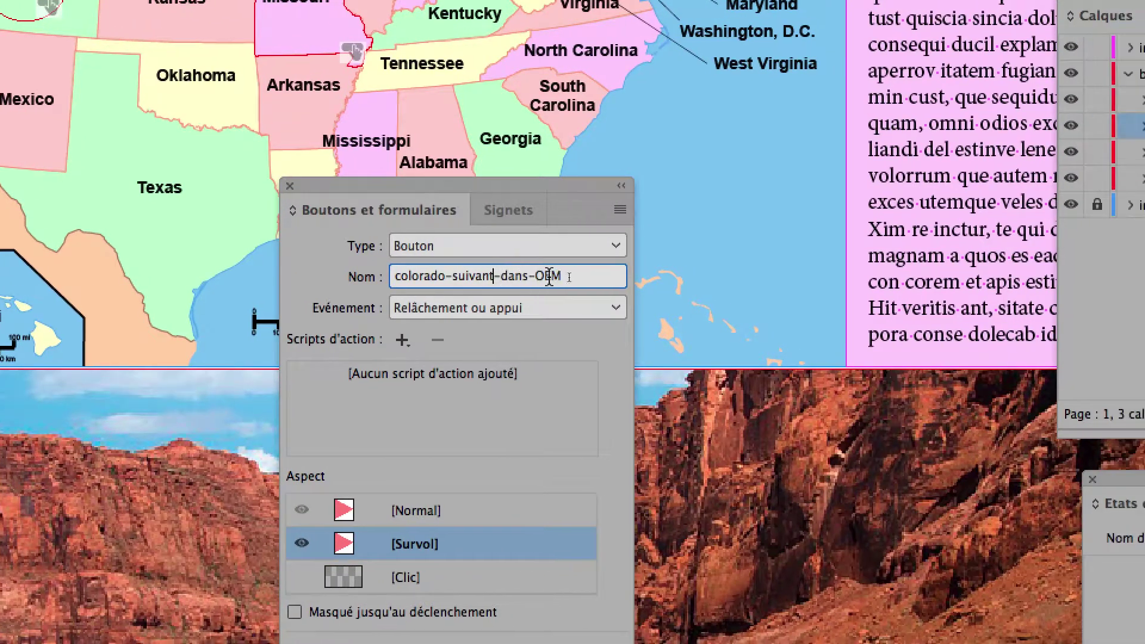
key("Return")
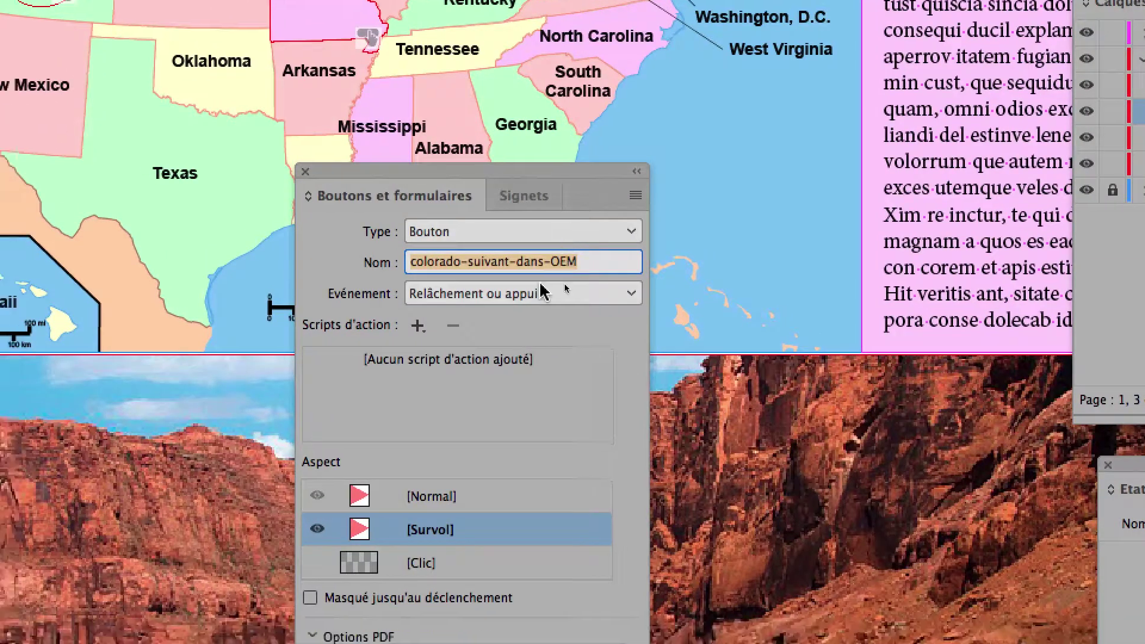
left_click(575, 290)
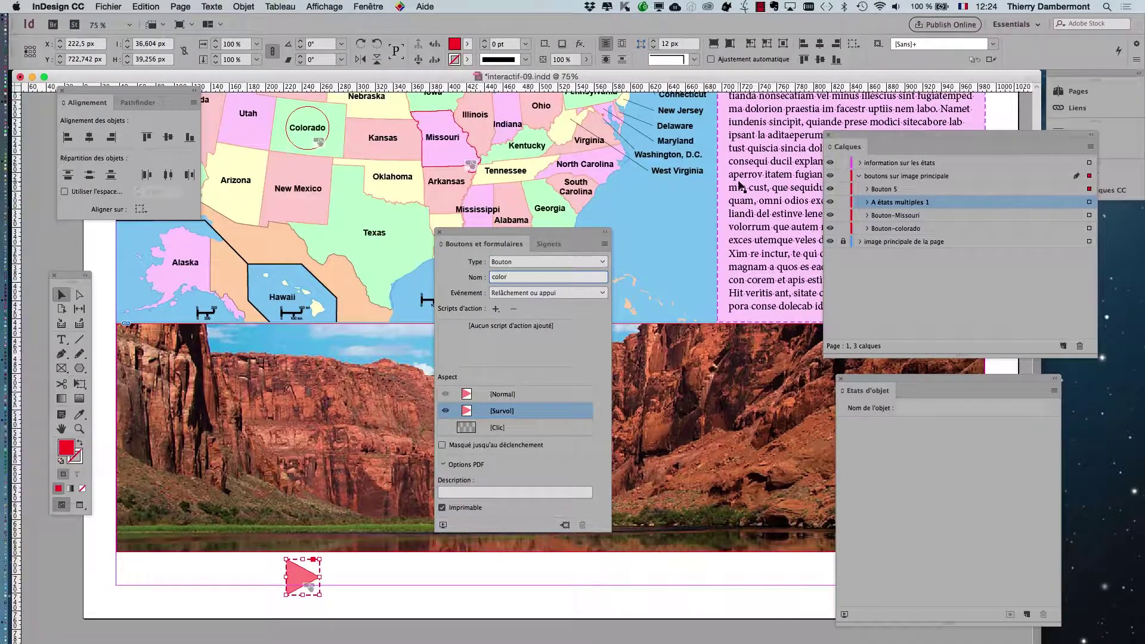
Open the Nuancier swatches window, enlarge it and place it clear of the Boutons et formulaires window.
left_click_drag(581, 231, 447, 145)
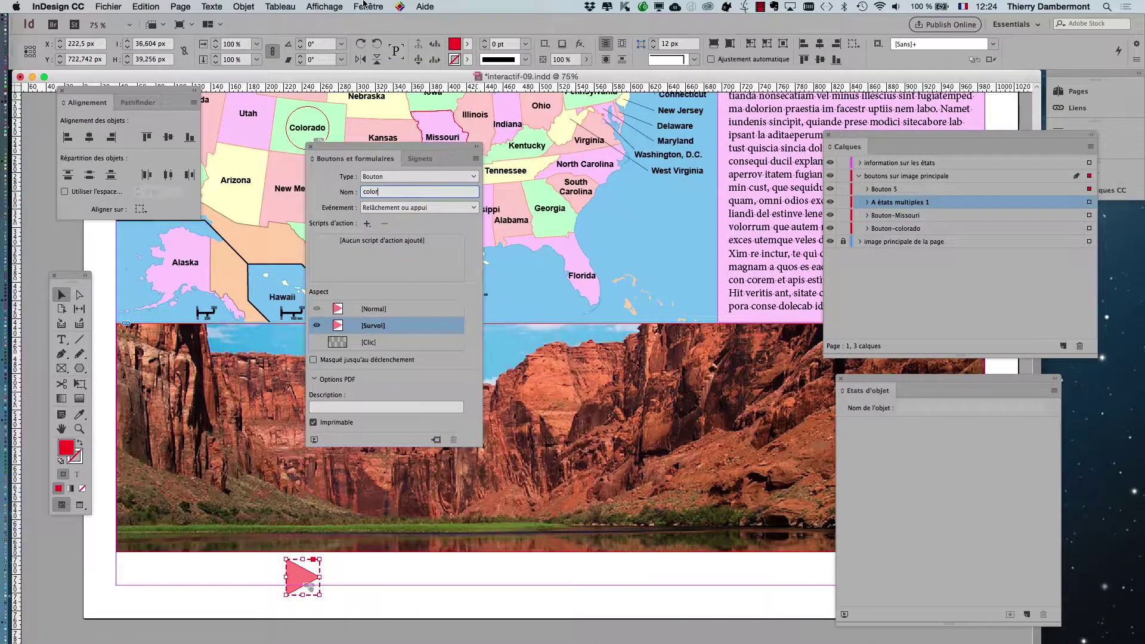
left_click(368, 6)
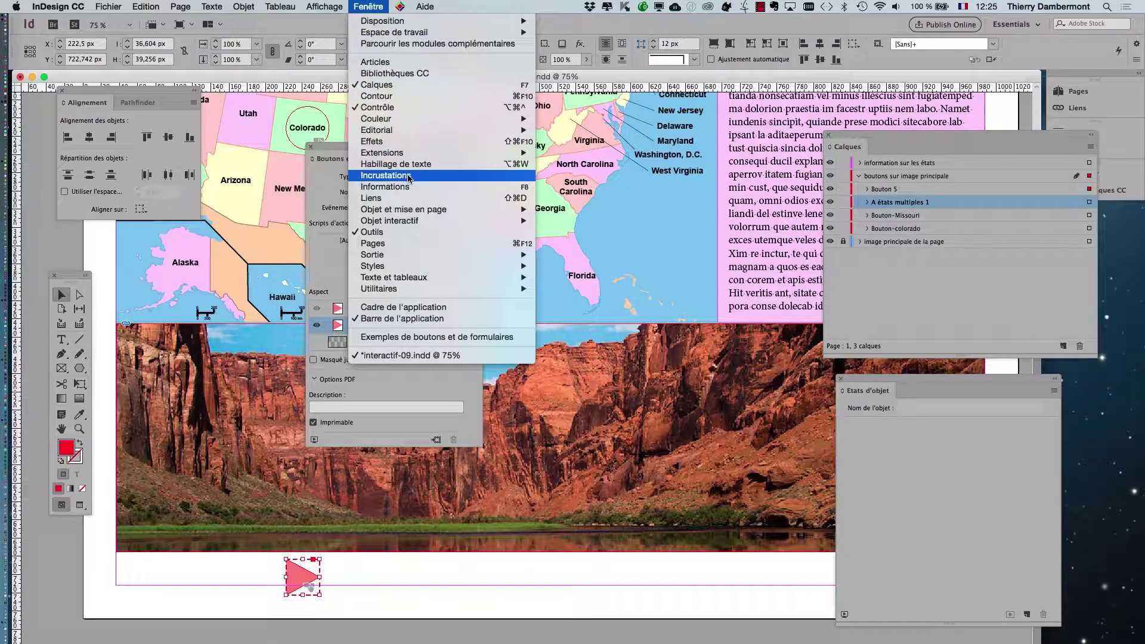
mouse_move(405, 119)
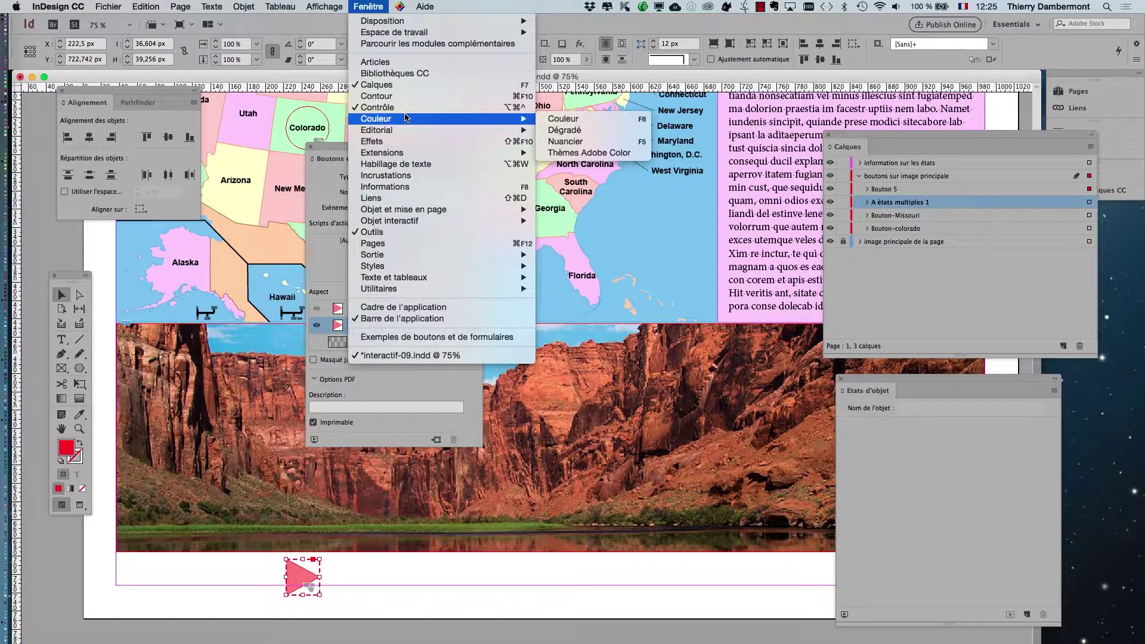
left_click(574, 142)
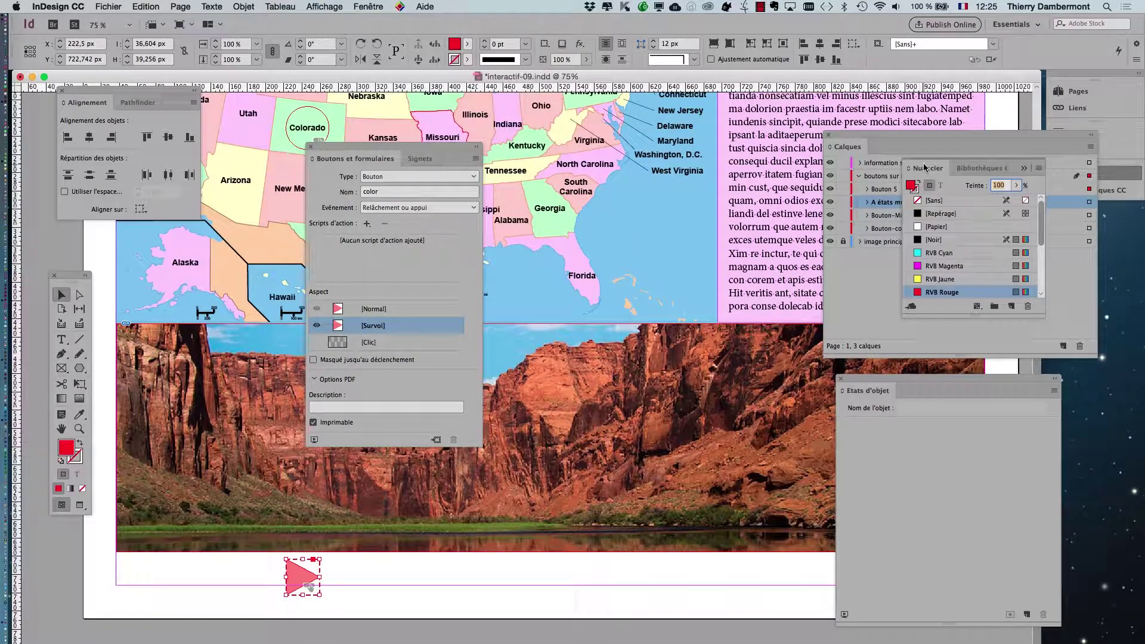
left_click_drag(924, 167, 577, 221)
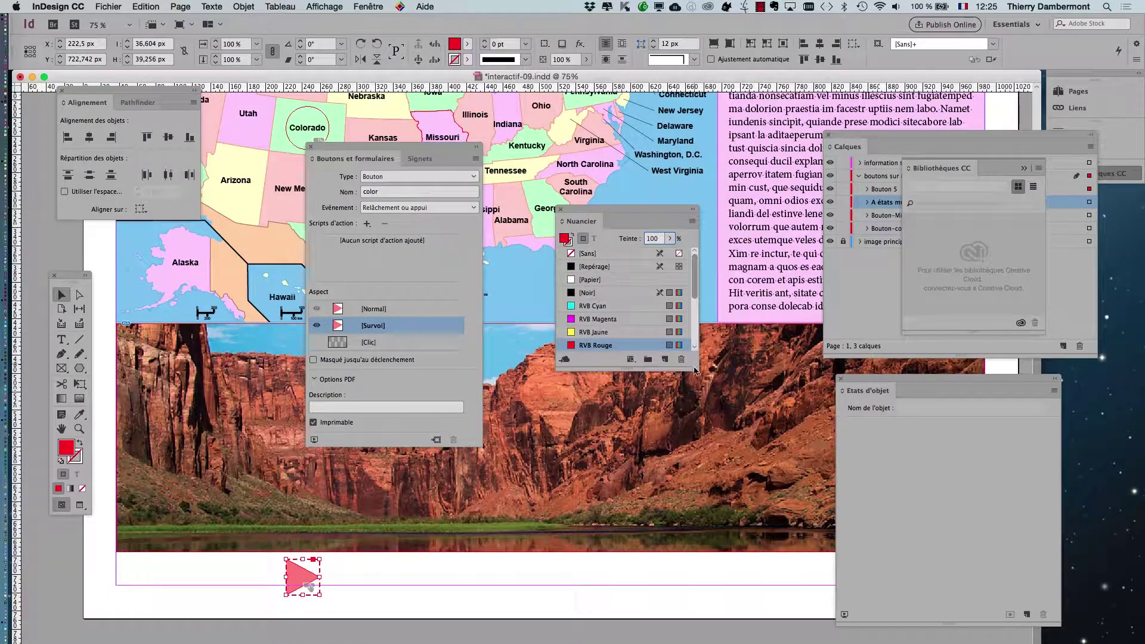
left_click_drag(695, 370, 720, 414)
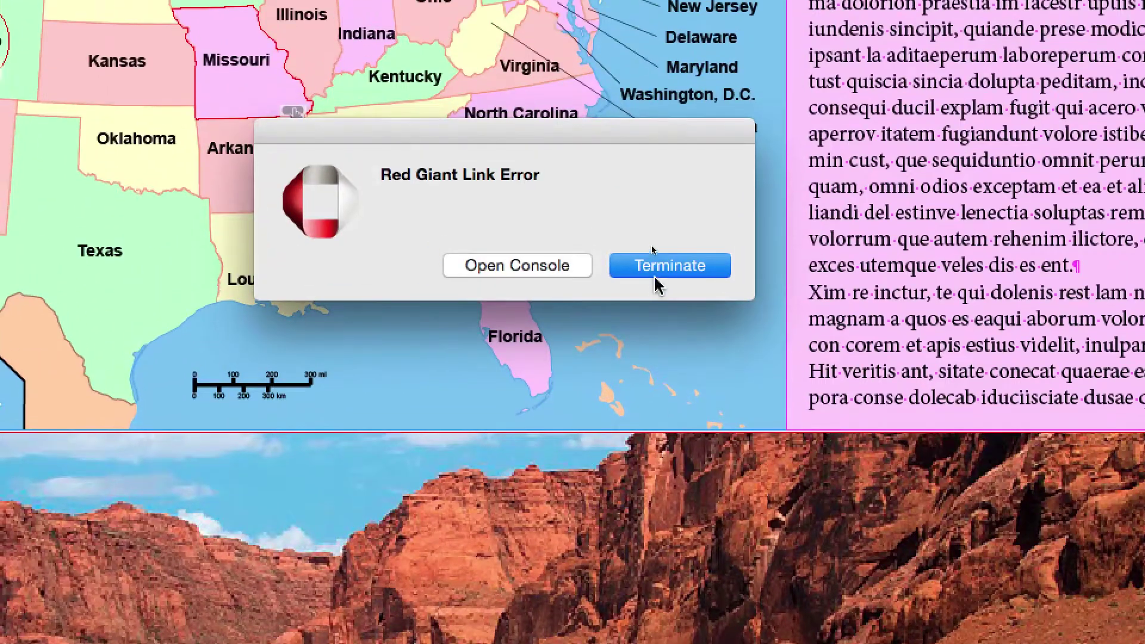
left_click(662, 158)
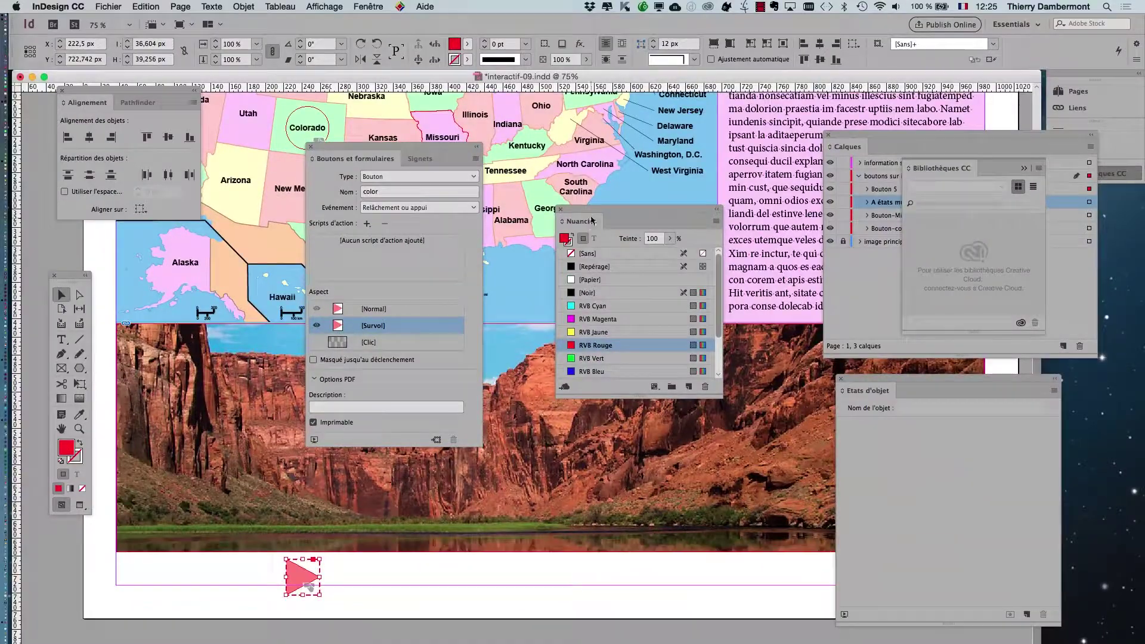
left_click_drag(564, 223, 87, 555)
Expand the triangle button and its Effleuré state in the Calques window and select the polygon inside it.
left_click_drag(844, 137, 534, 356)
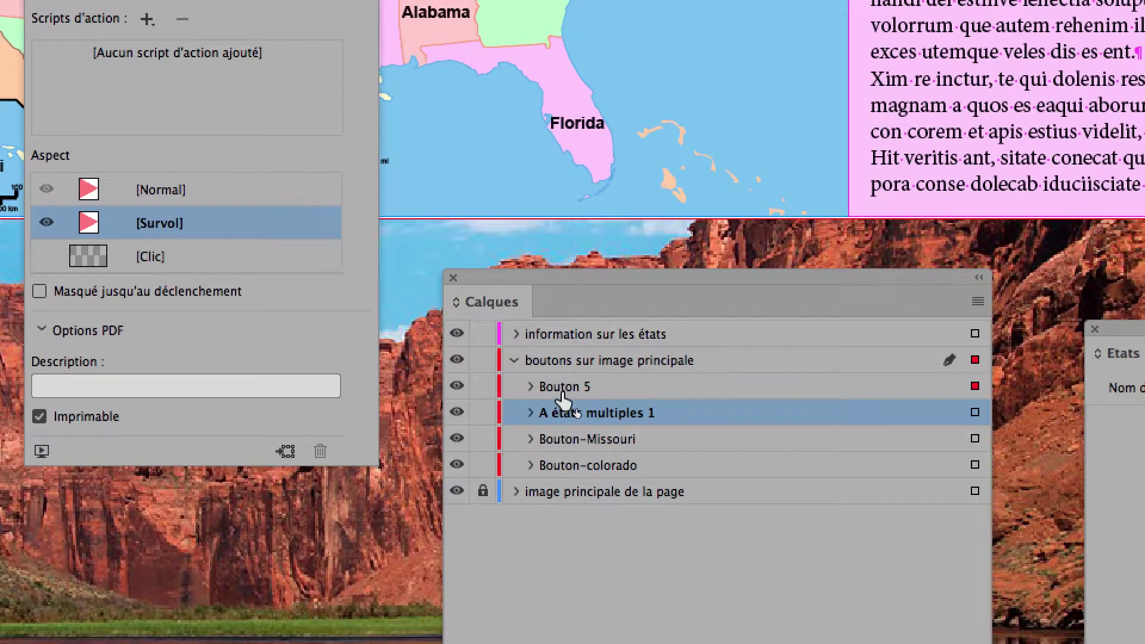
left_click(560, 388)
left_click(530, 386)
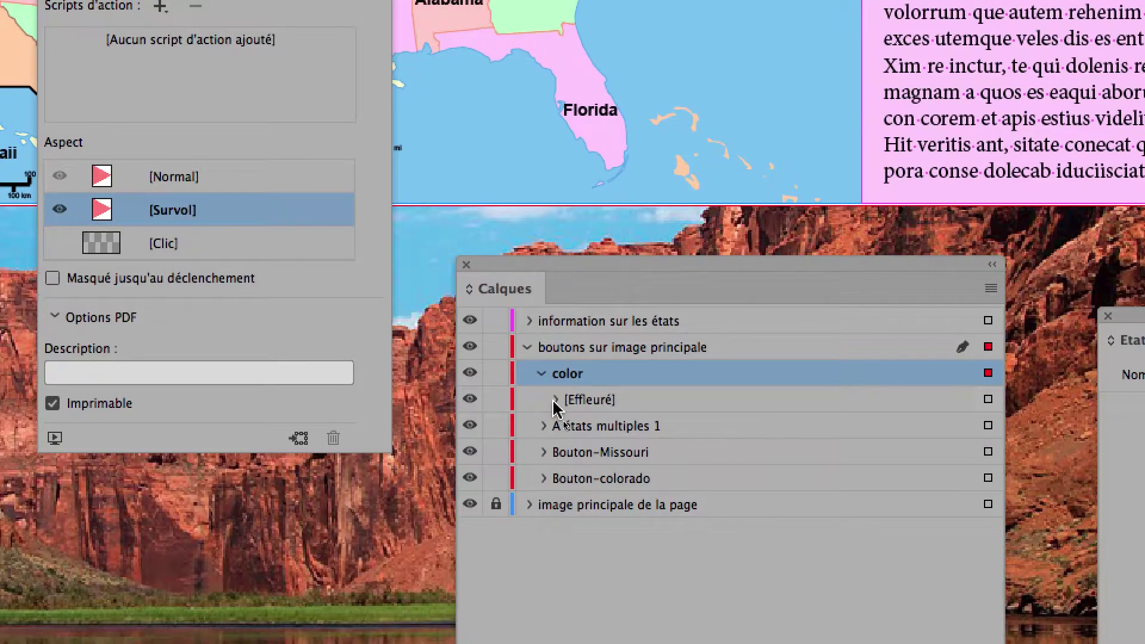
left_click(581, 400)
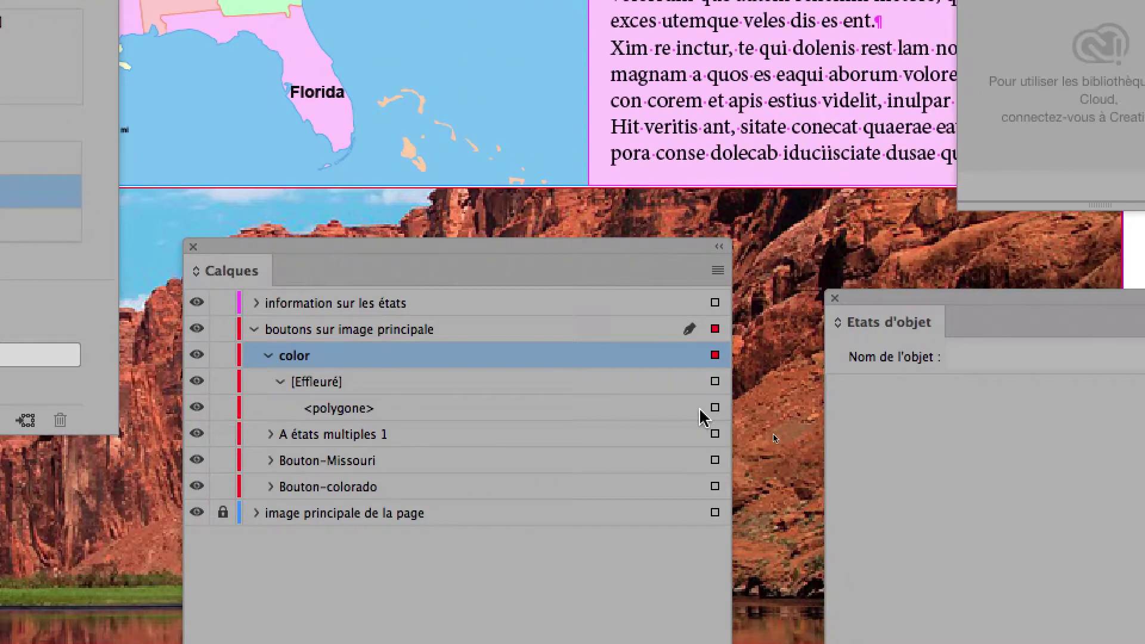
left_click(796, 407)
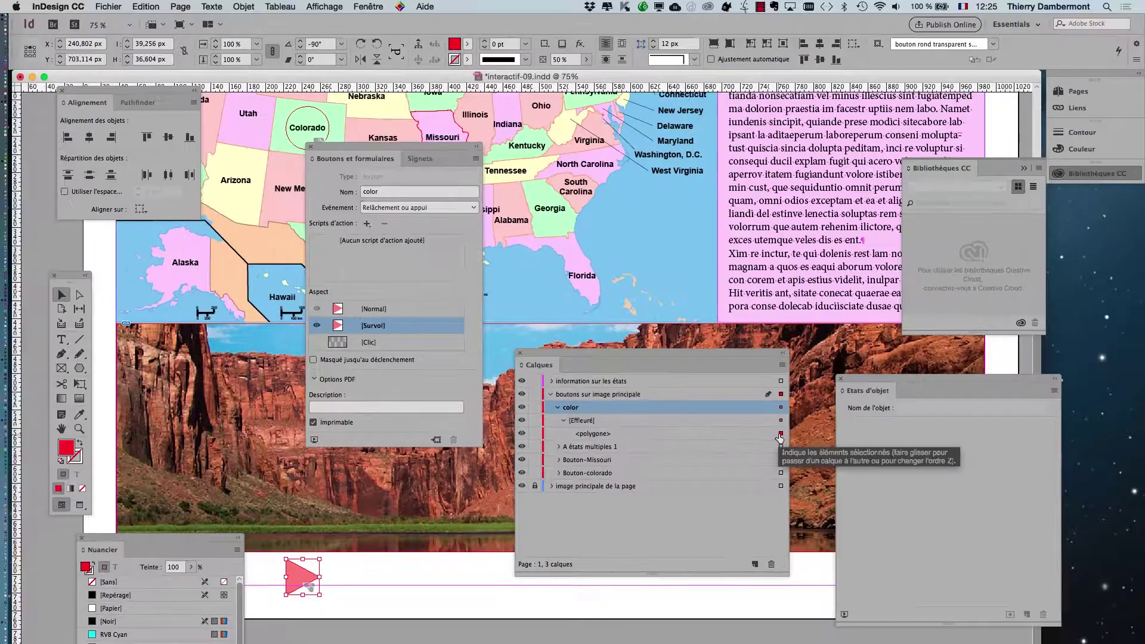
Set the opacity of the rollover state's polygon to 100 % through the Transparence effect.
left_click(253, 7)
mouse_move(268, 245)
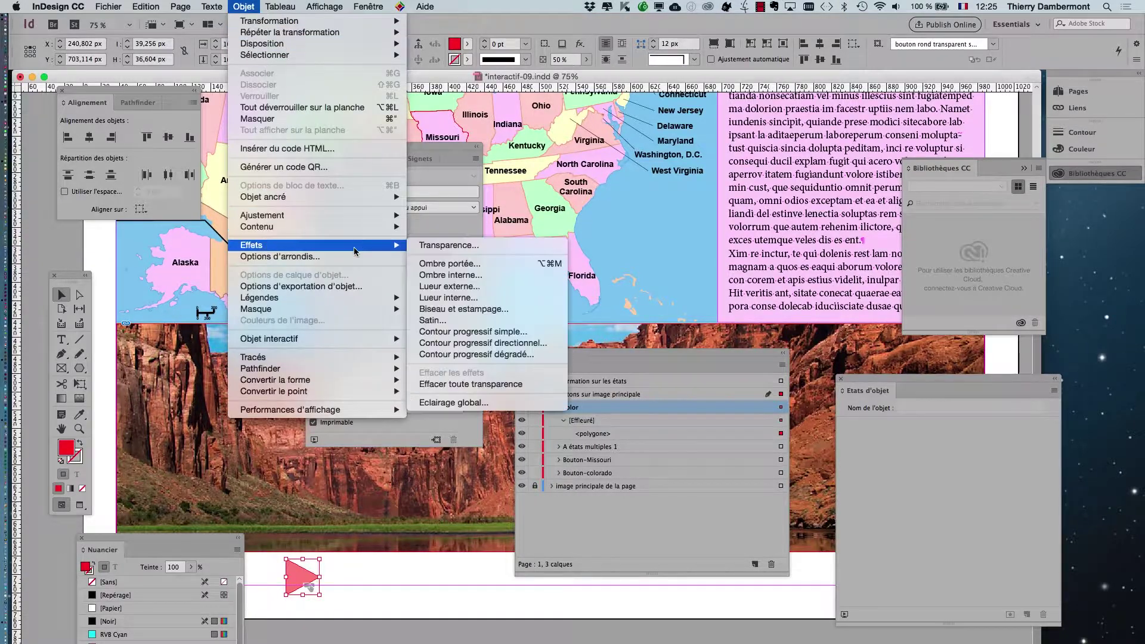
left_click(439, 253)
left_click(669, 487)
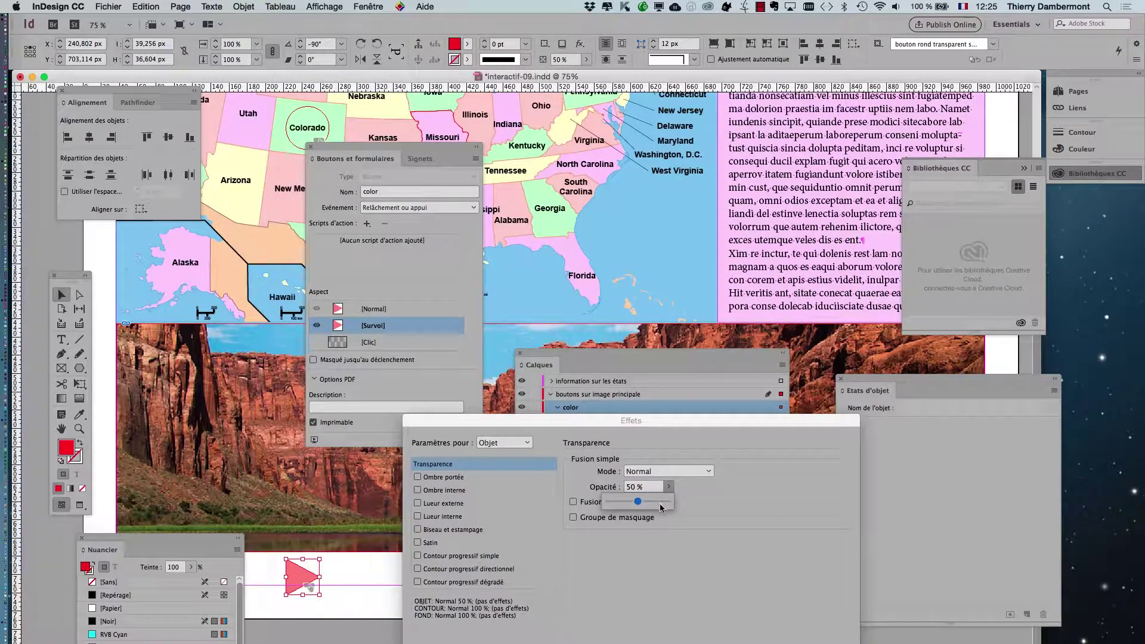
left_click_drag(661, 508, 700, 512)
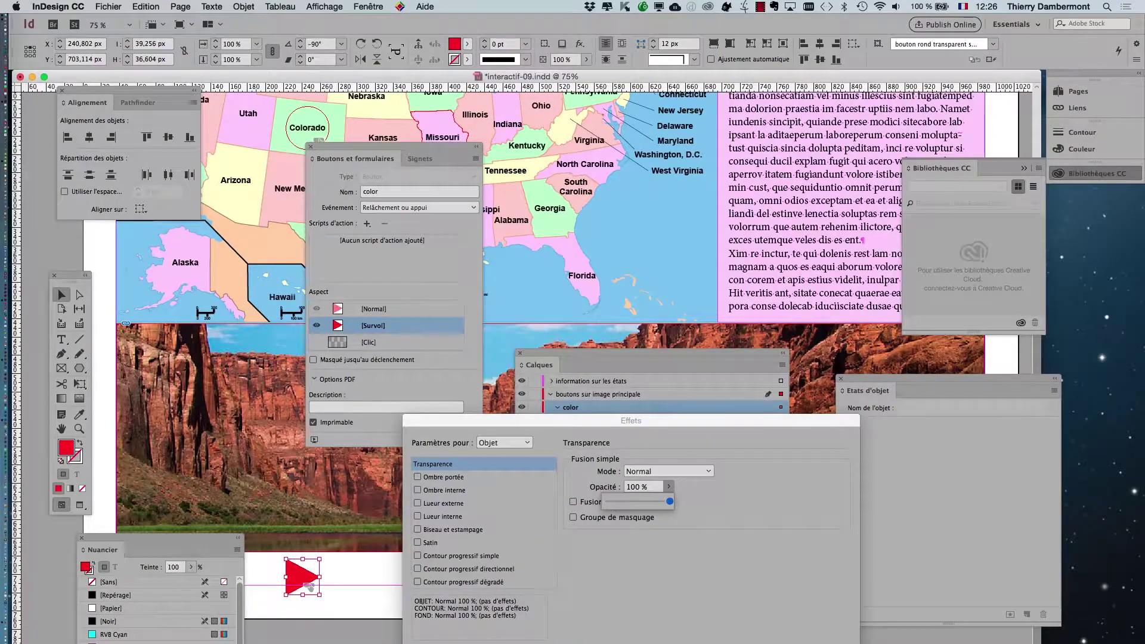
key("Return")
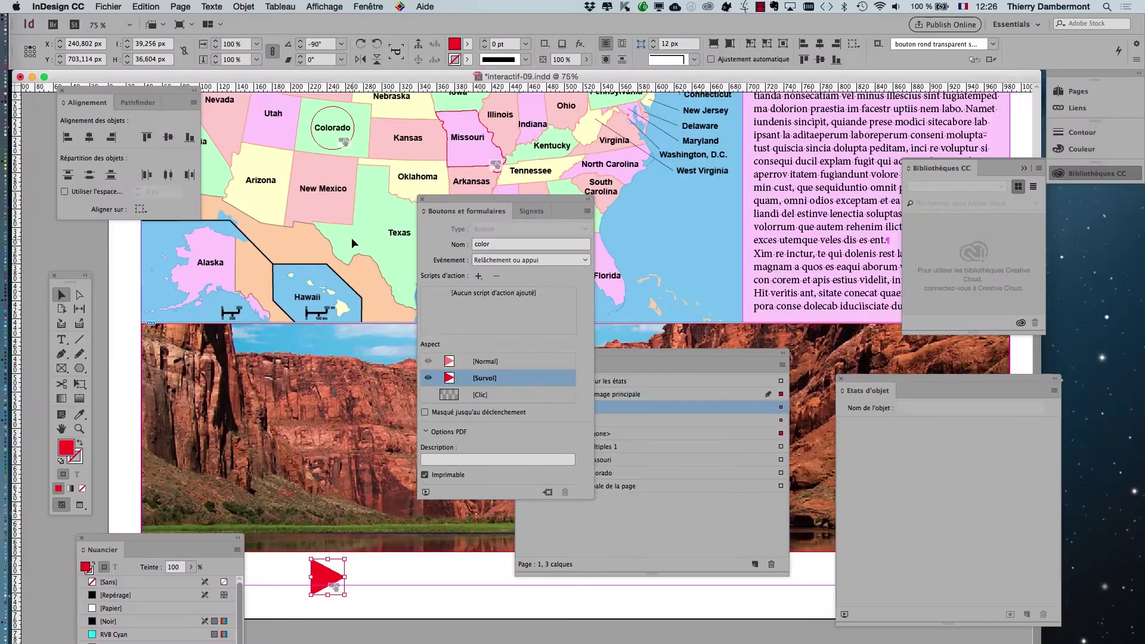
Compare the triangle button's Normal and Survol appearances close up, finishing on Survol.
key("super+equal")
scroll(312, 553, "down", 5)
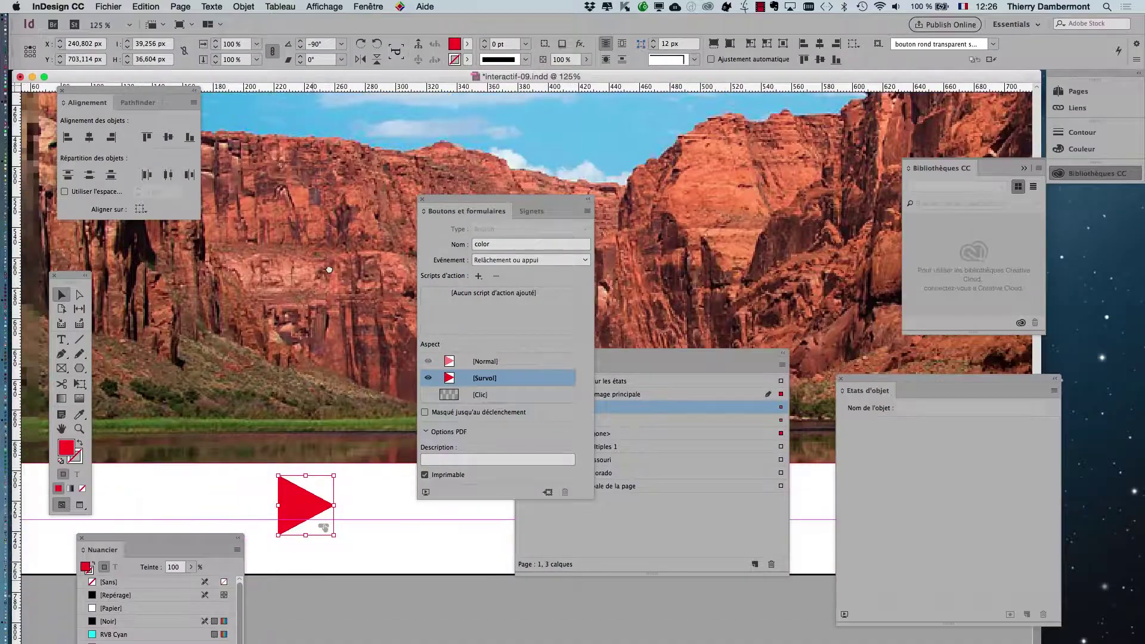
left_click(469, 366)
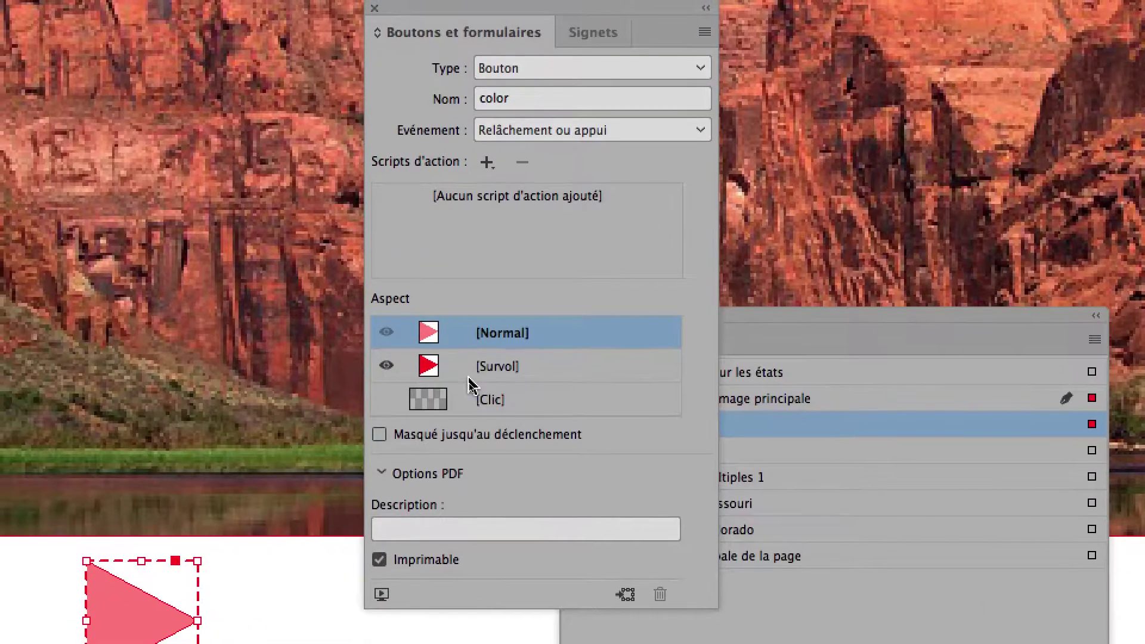
left_click(469, 366)
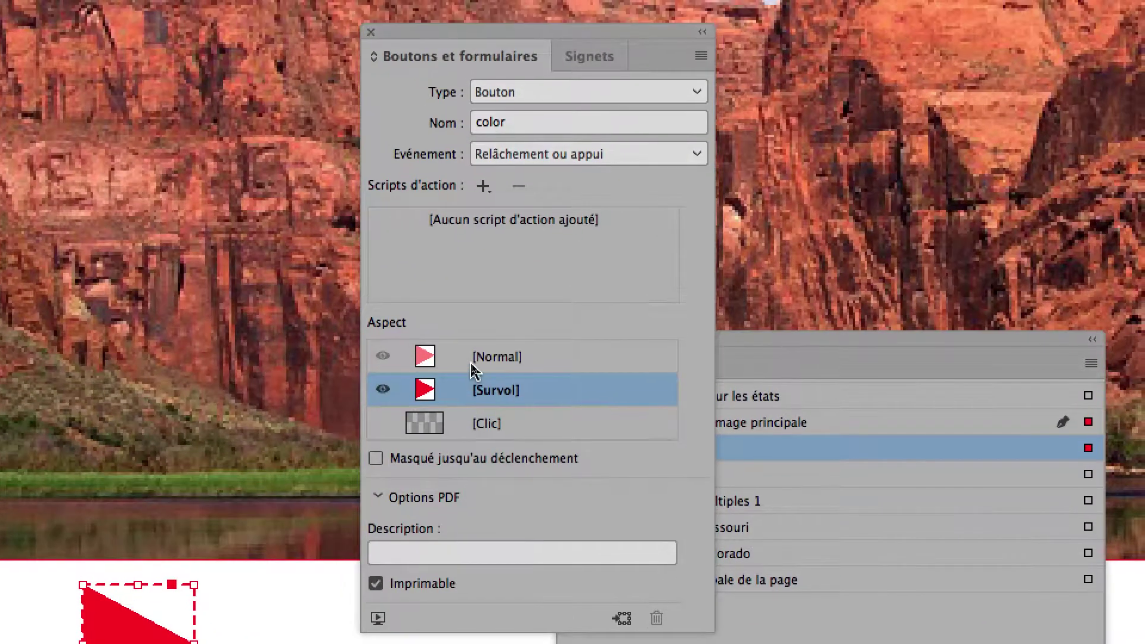
left_click(472, 344)
left_click(475, 363)
left_click(471, 364)
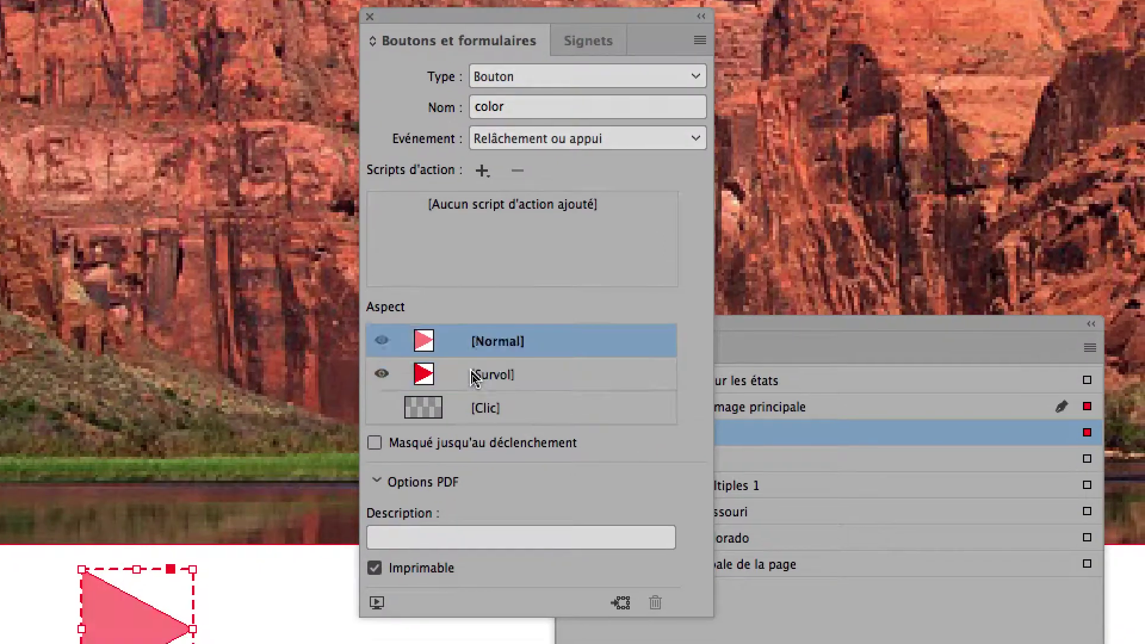
left_click(476, 391)
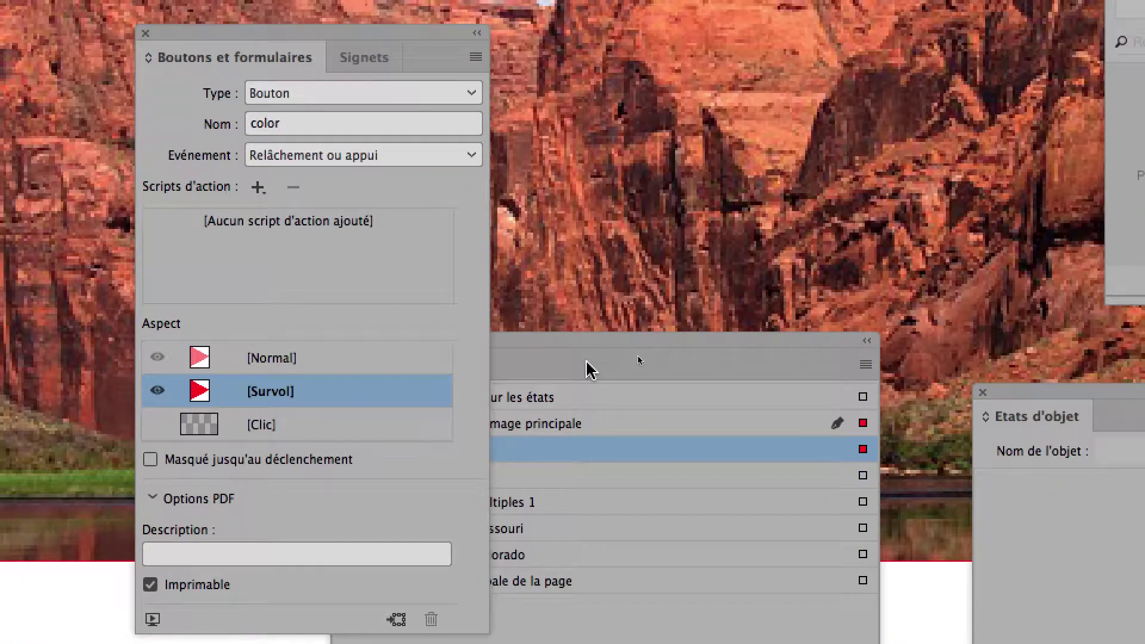
Select the polygon inside the button's Effleuré state and enlarge it slightly around its centre.
left_click_drag(860, 317, 868, 309)
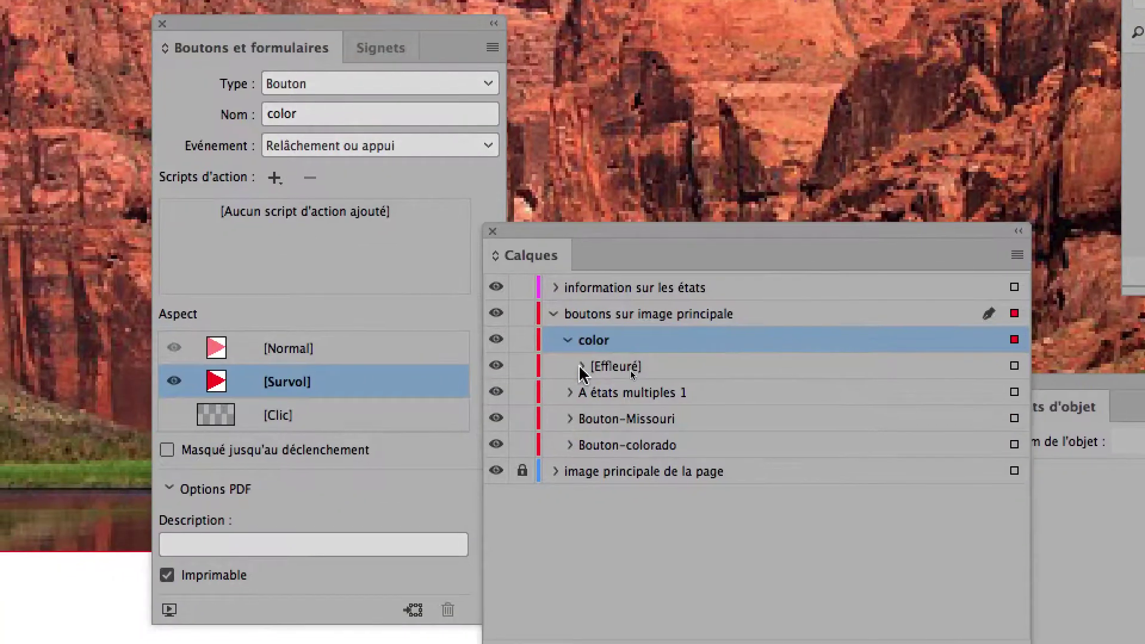
left_click(484, 458)
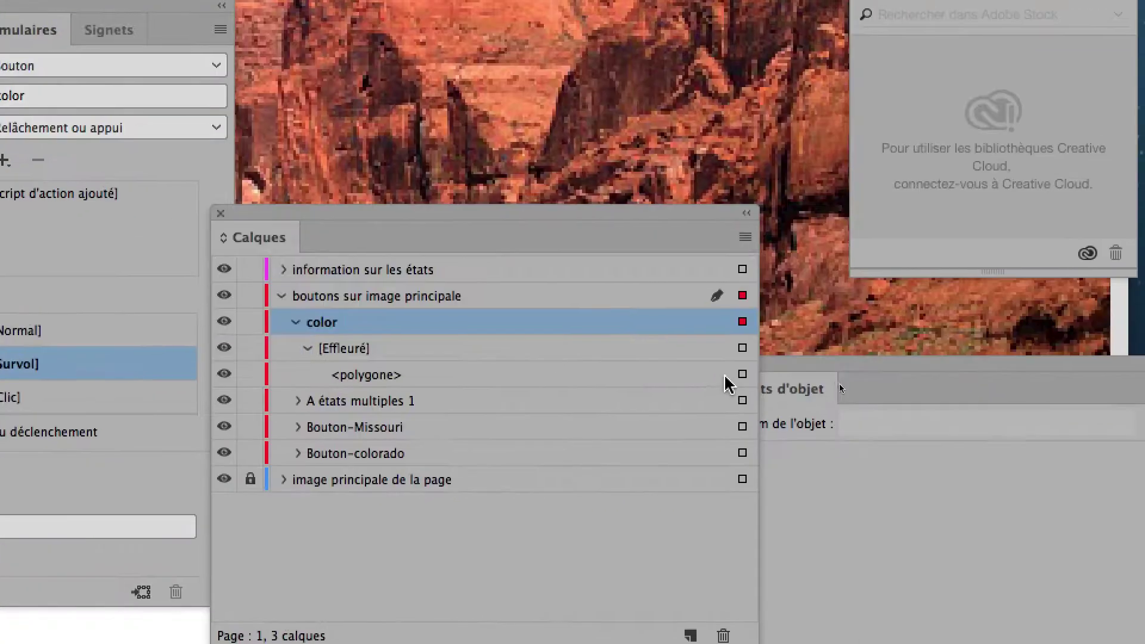
left_click(870, 373)
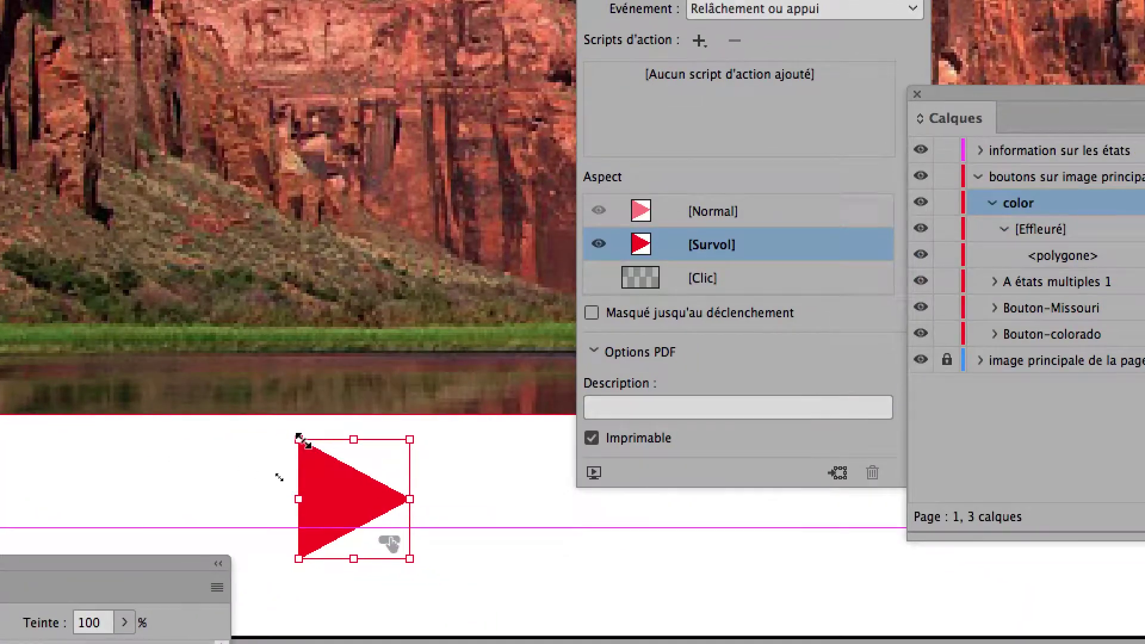
left_click_drag(302, 440, 285, 426)
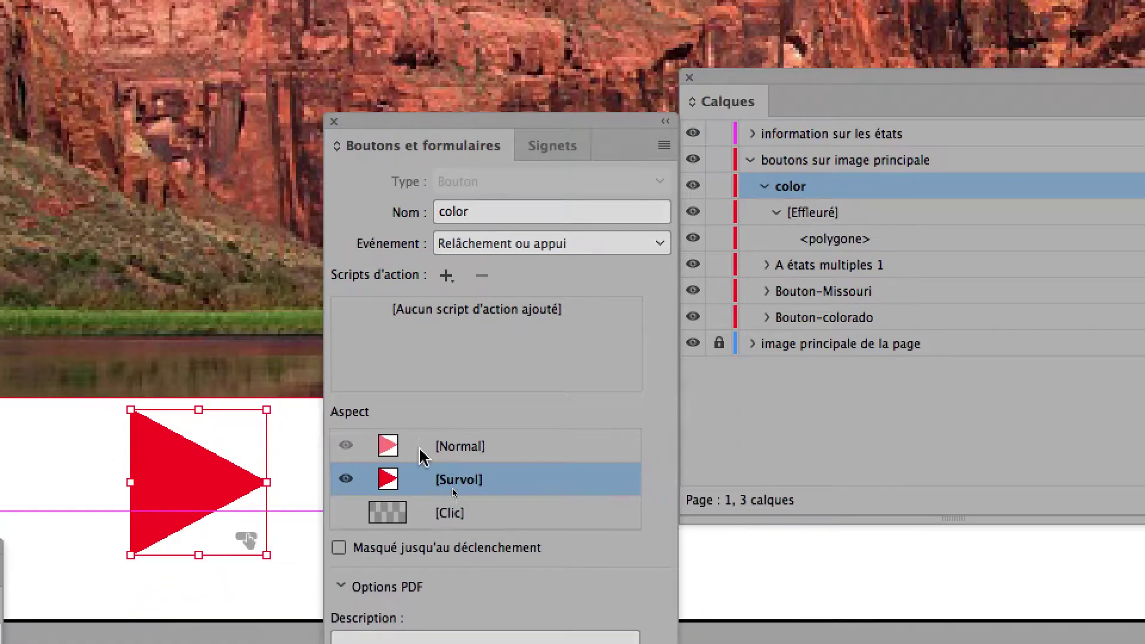
Alternate between the Normal and Survol appearances to check the difference in triangle size.
left_click(473, 577)
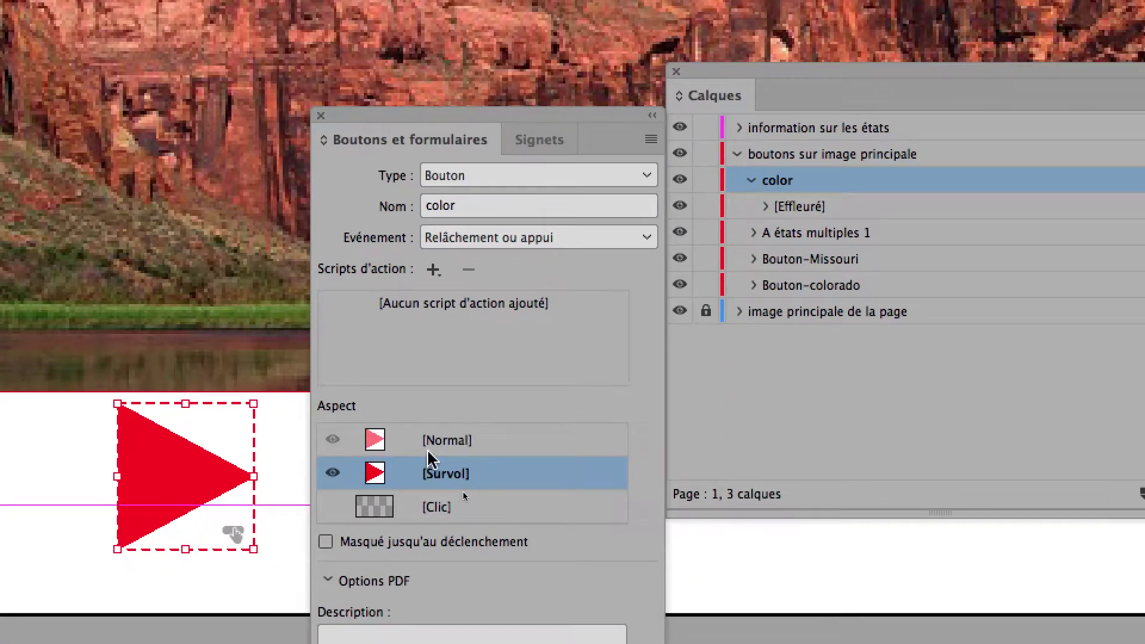
left_click(441, 453)
left_click(442, 482)
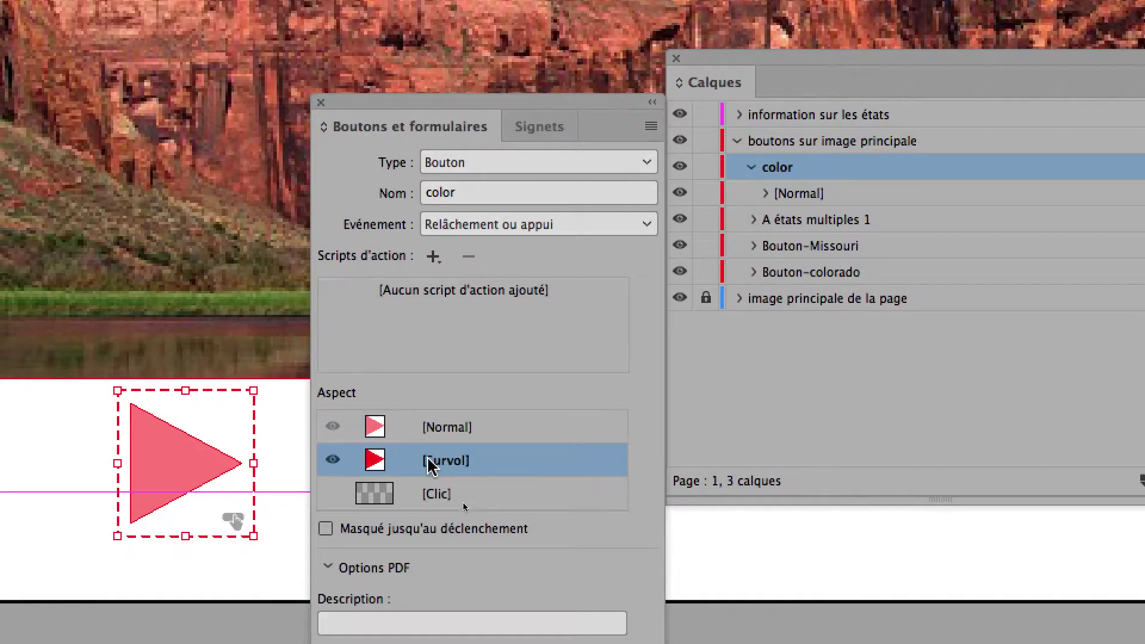
left_click(433, 428)
left_click(430, 461)
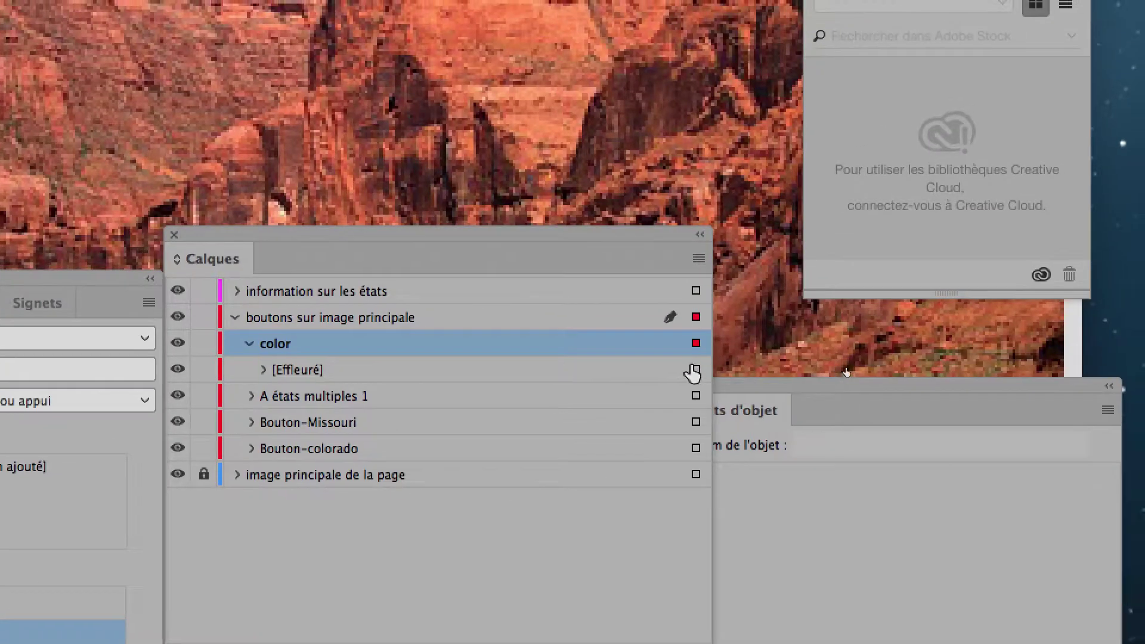
Select the Effleuré state of the button in the layer list, expand it and select its polygon.
left_click(696, 370)
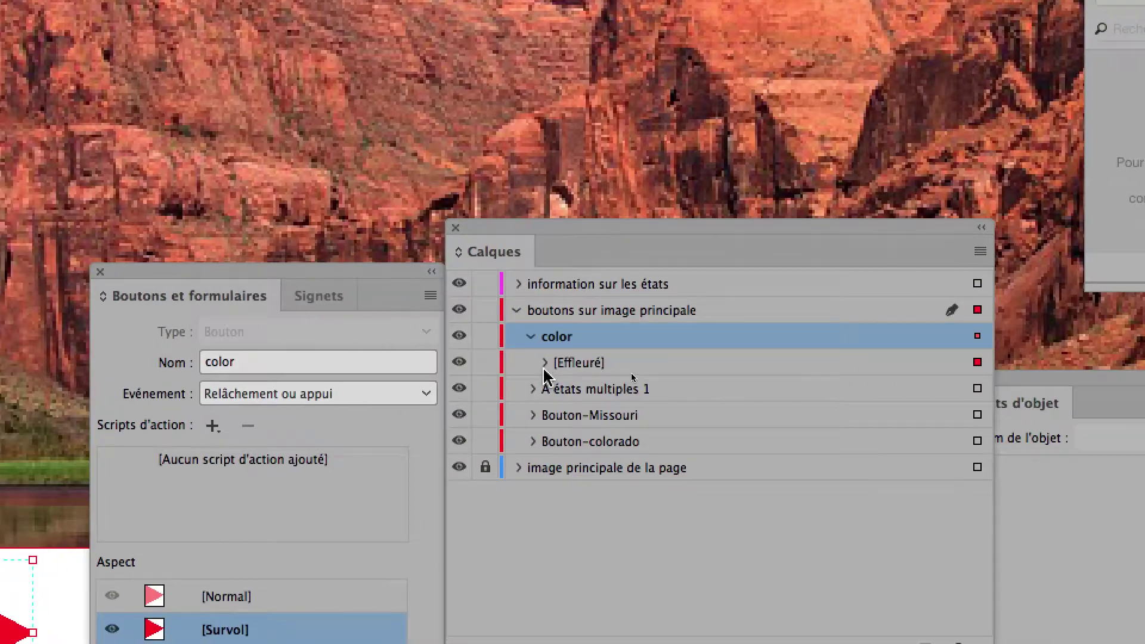
left_click(544, 363)
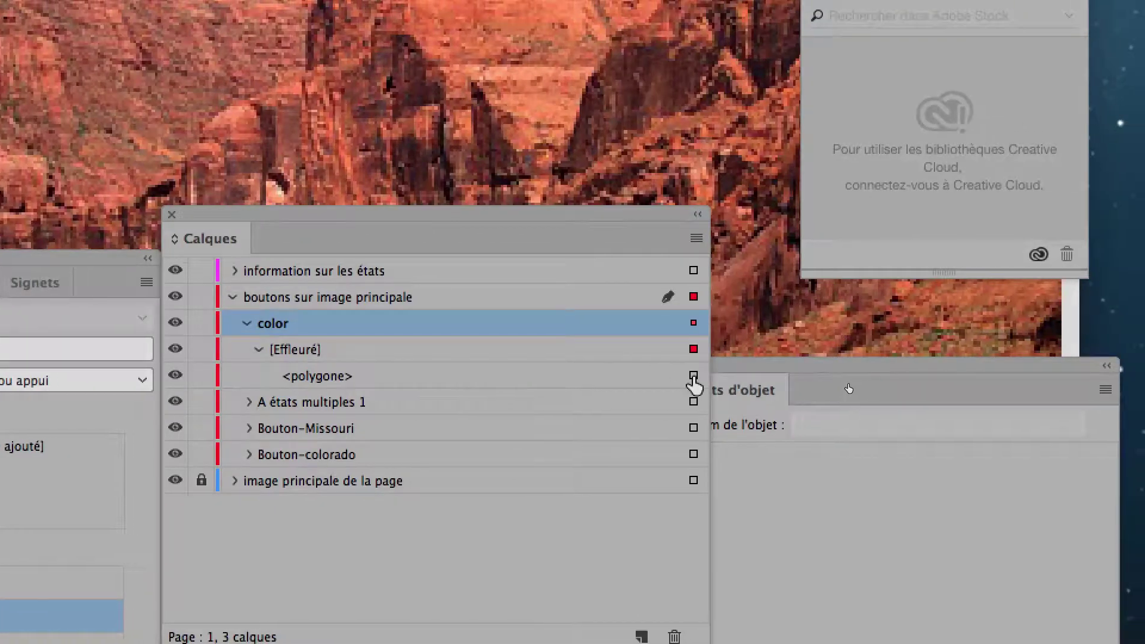
left_click(693, 376)
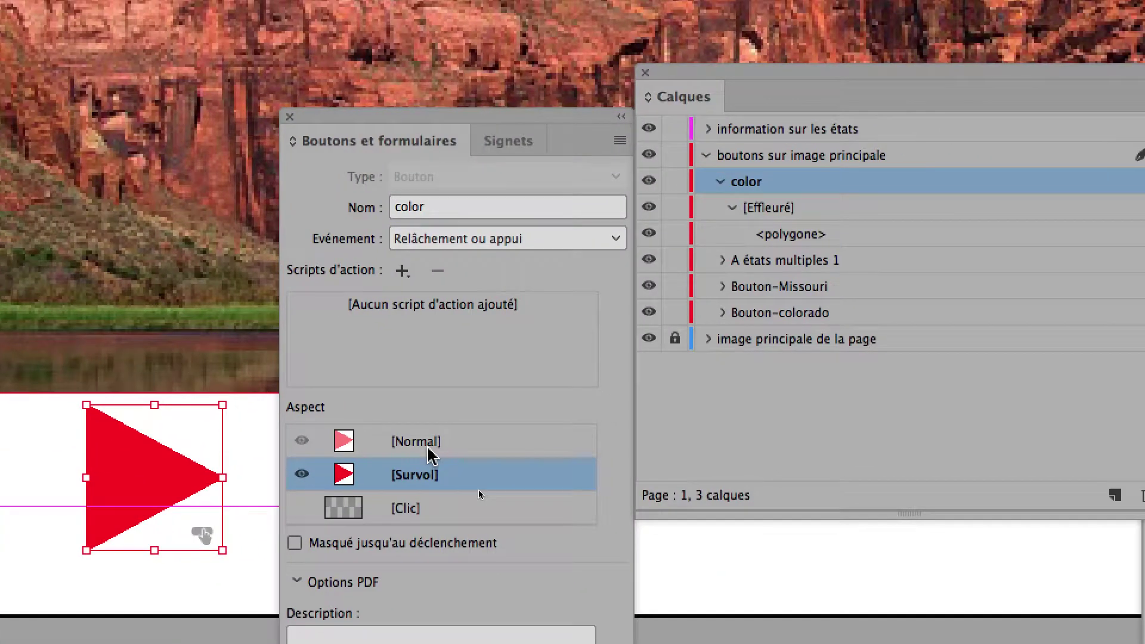
Preview the rollover change by switching repeatedly between the button's Normal and Survol states, ending on Survol.
left_click(649, 479)
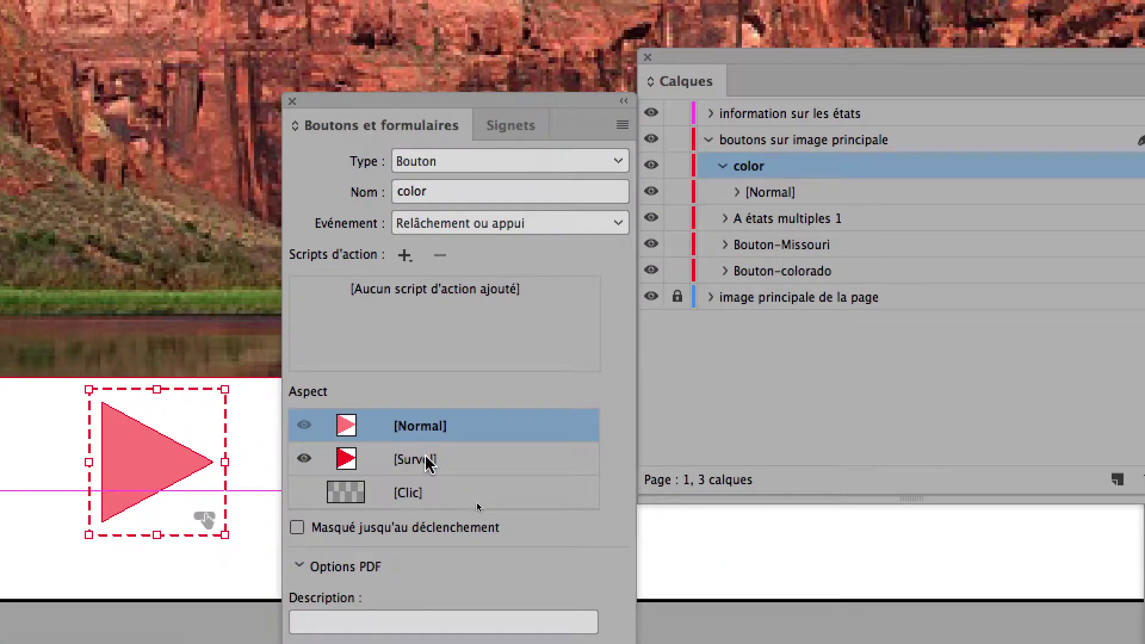
left_click(428, 463)
left_click(428, 441)
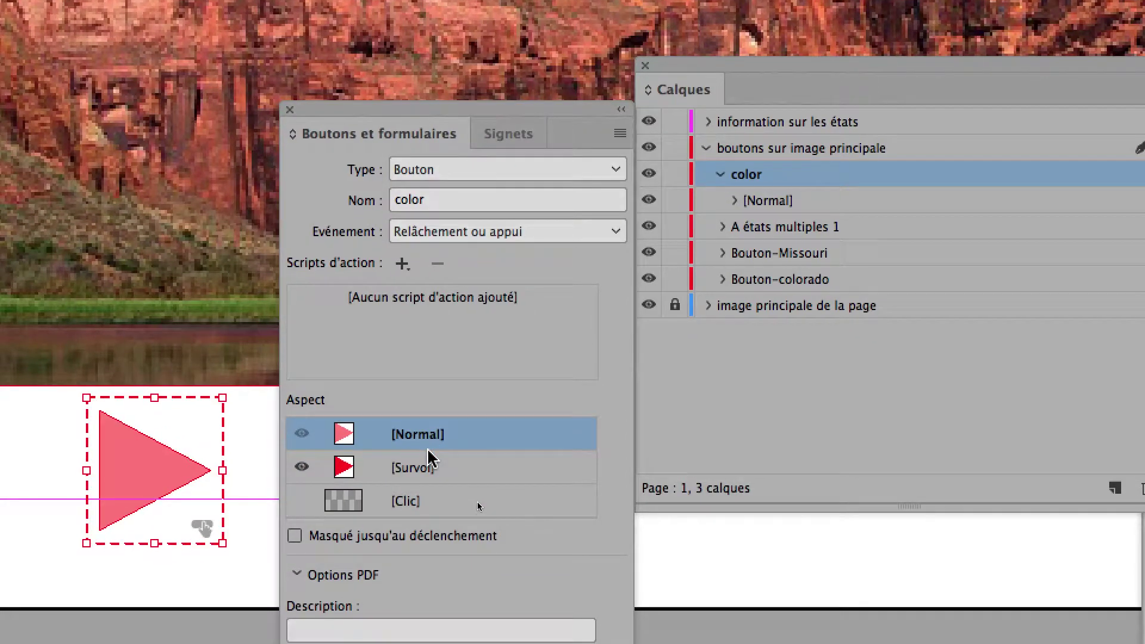
left_click(428, 465)
left_click(428, 441)
left_click(427, 467)
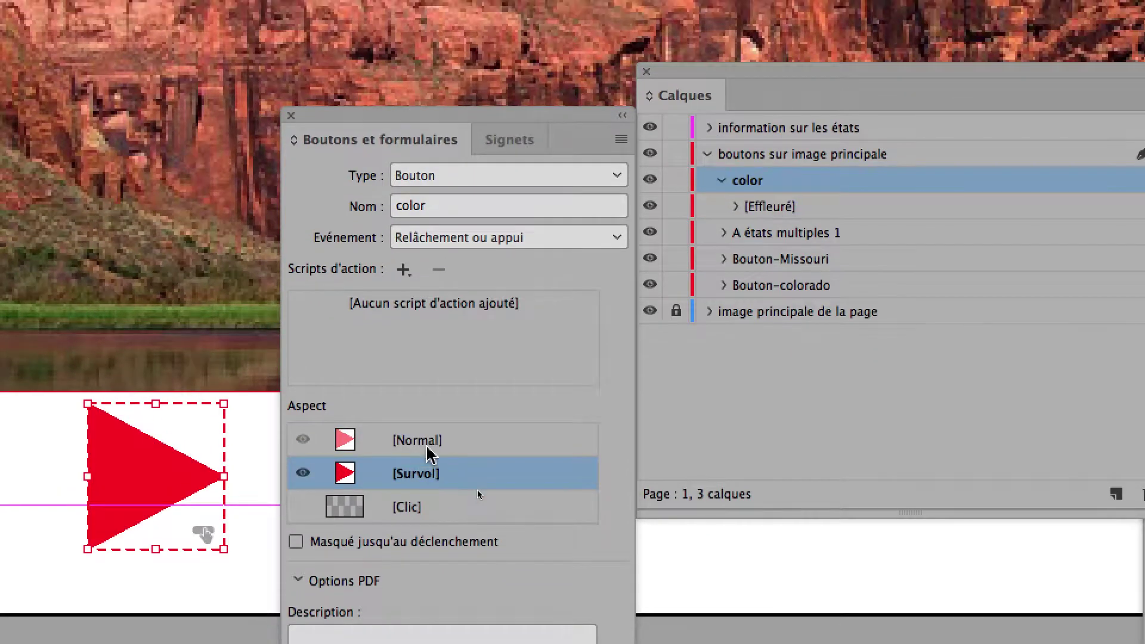
left_click(427, 427)
left_click(430, 461)
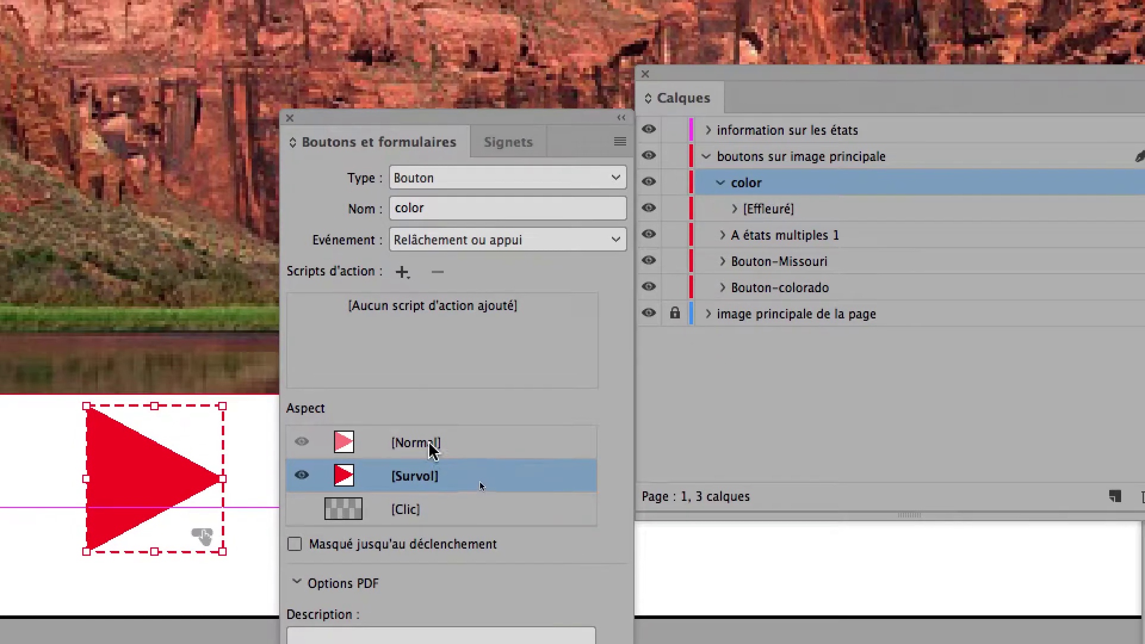
left_click(430, 425)
left_click(426, 460)
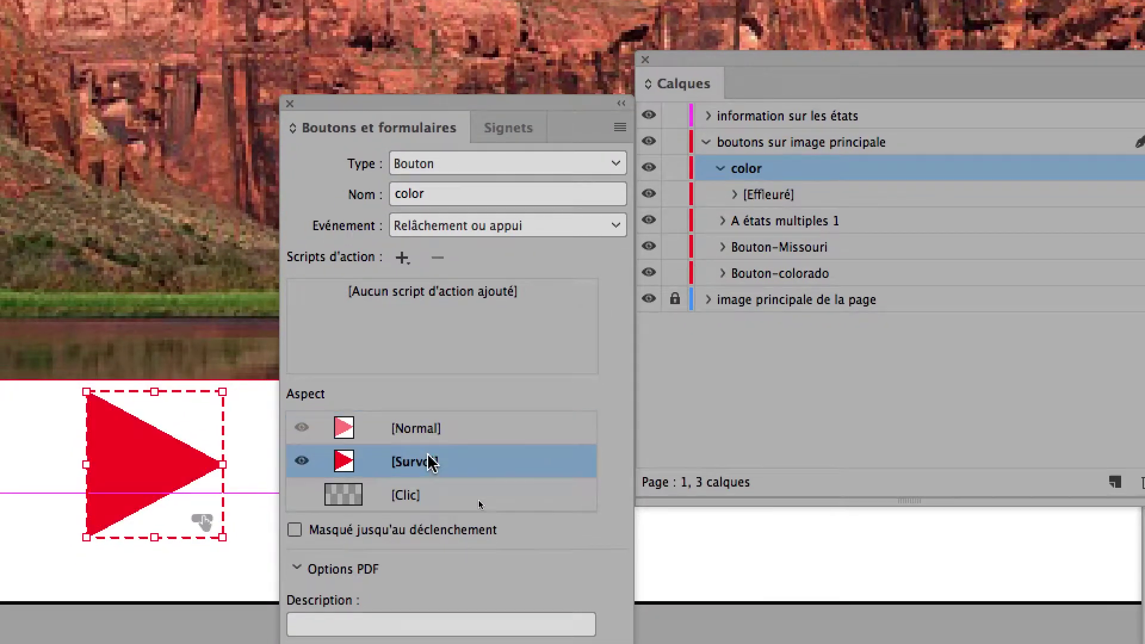
Compare the triangle button's Normal and Survol appearances by alternating between them a few more times.
left_click(428, 430)
left_click(429, 462)
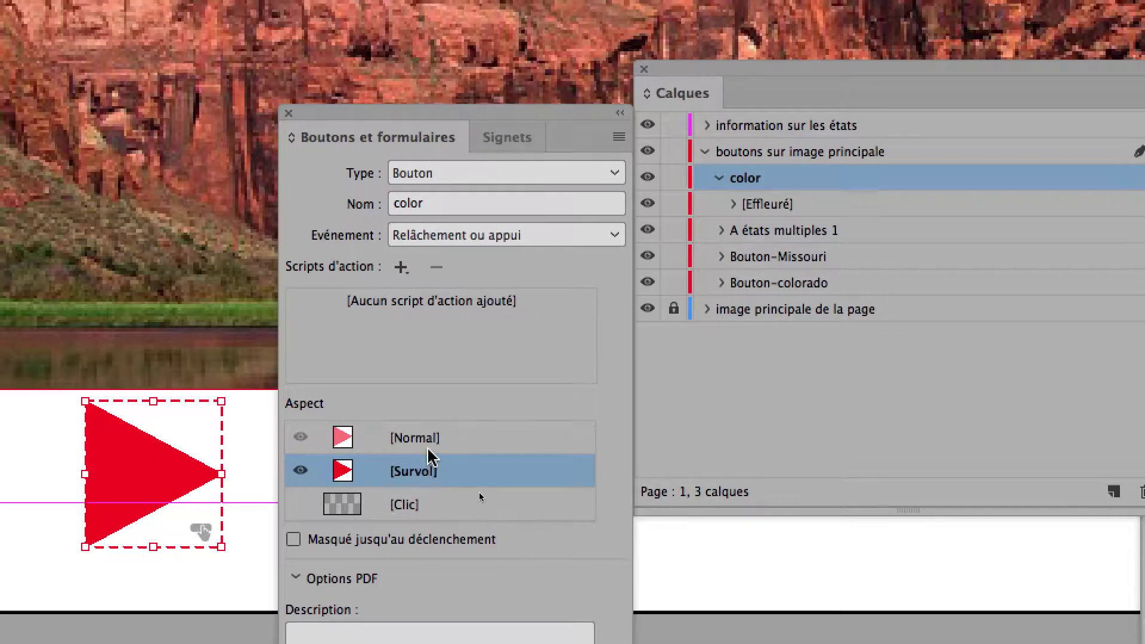
left_click(428, 444)
left_click(429, 471)
left_click(428, 441)
left_click(429, 472)
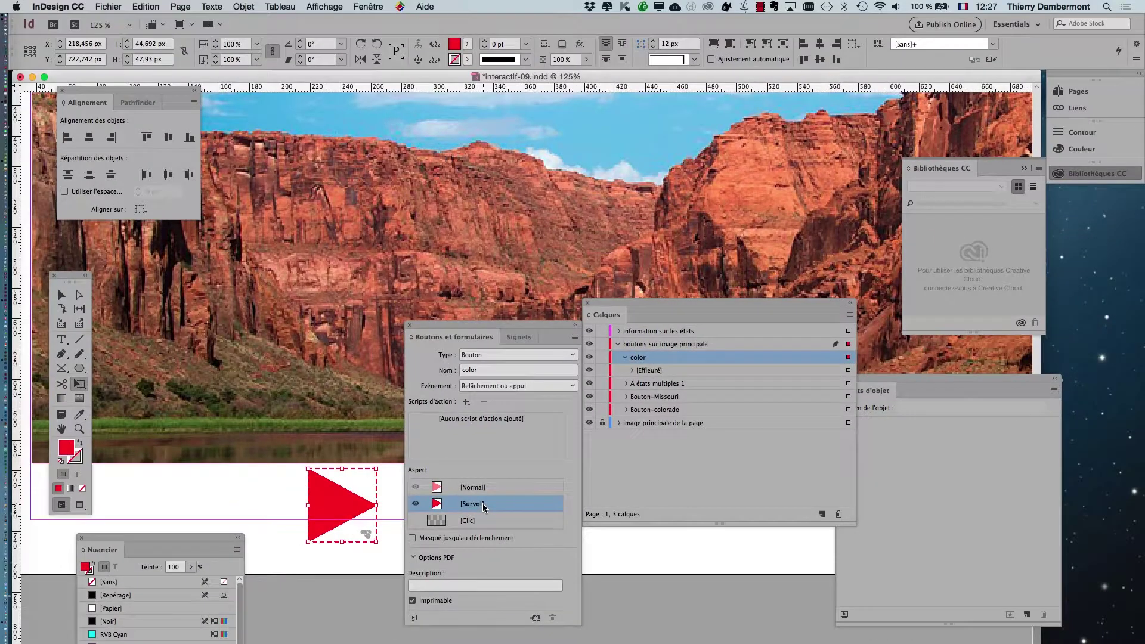
Save the document under the new name interactif-10.indd in the JOUR 6 IVE folder.
left_click_drag(480, 335, 549, 456)
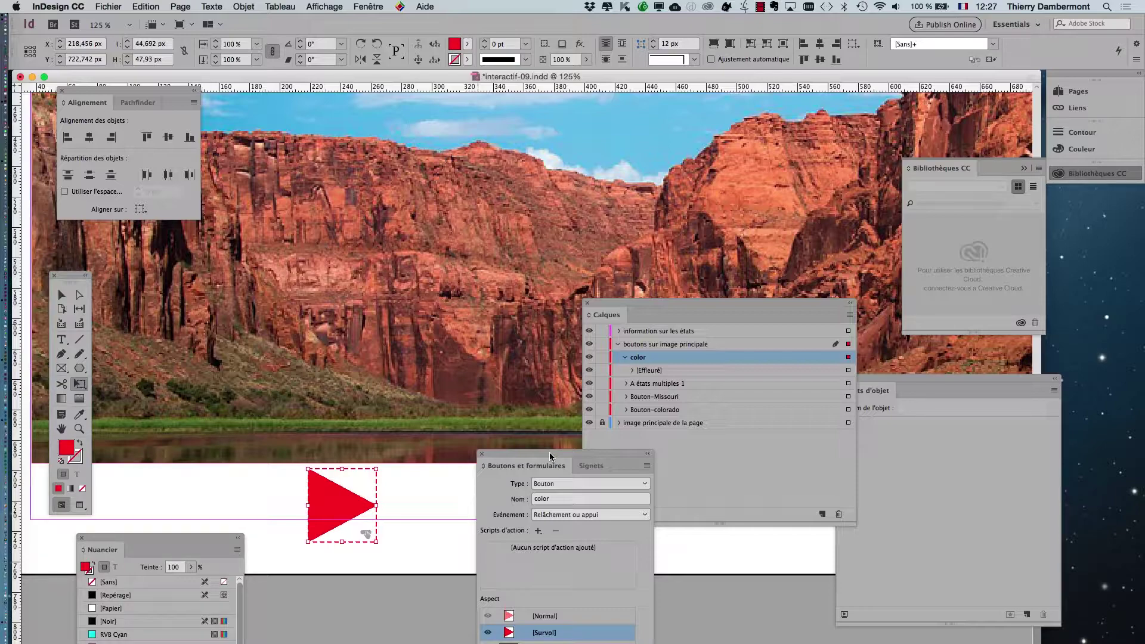
scroll(365, 403, "down", 2)
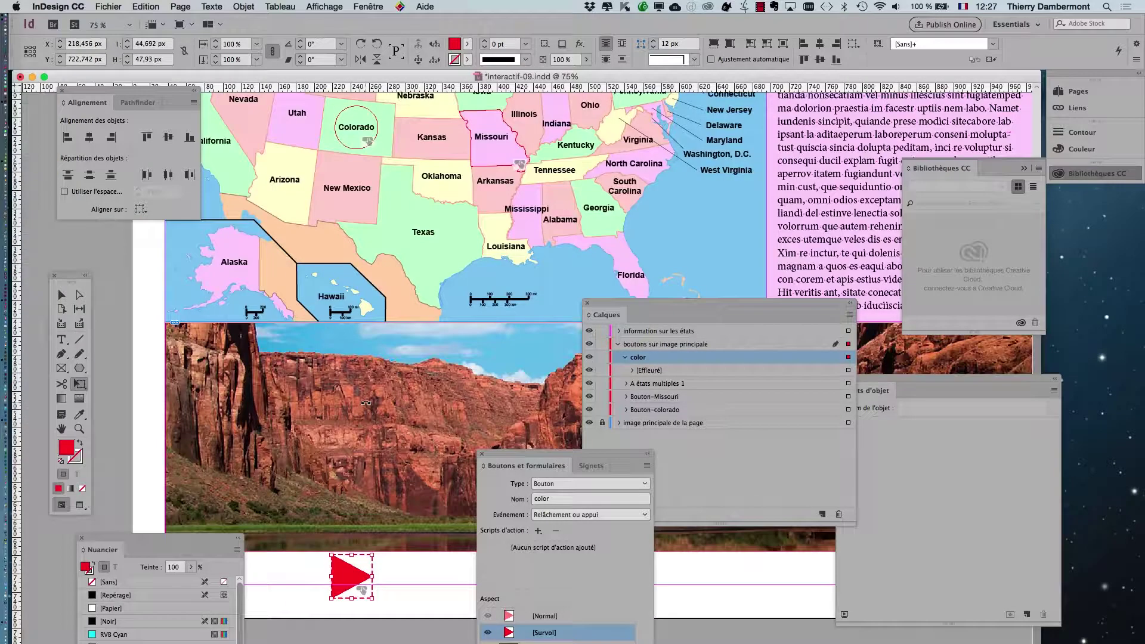
left_click(108, 6)
left_click(138, 96)
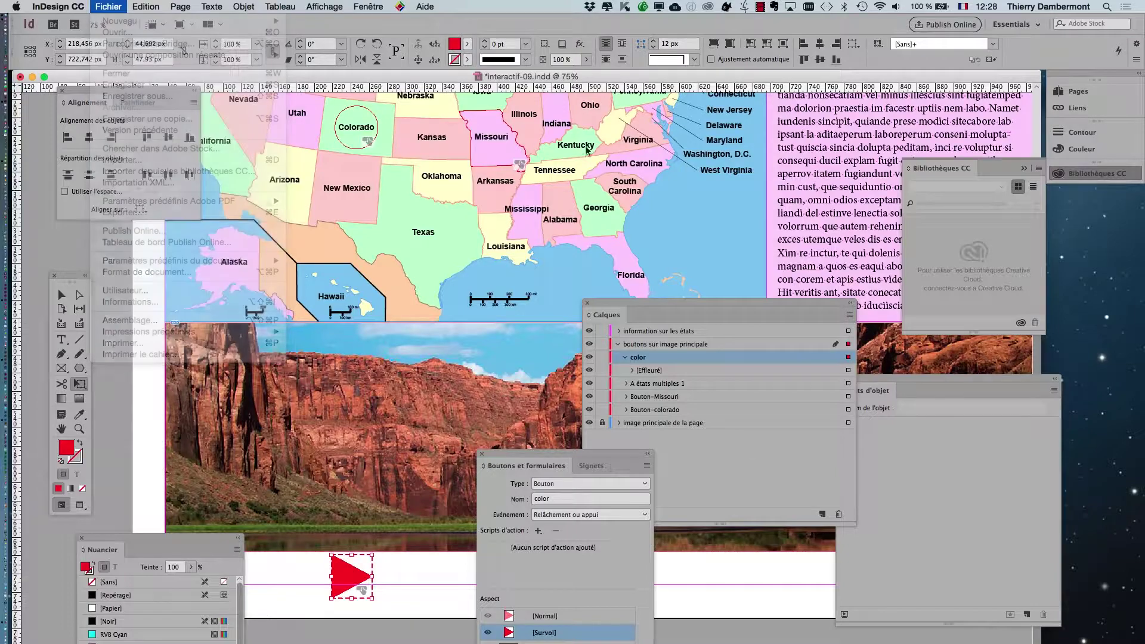
left_click(572, 105)
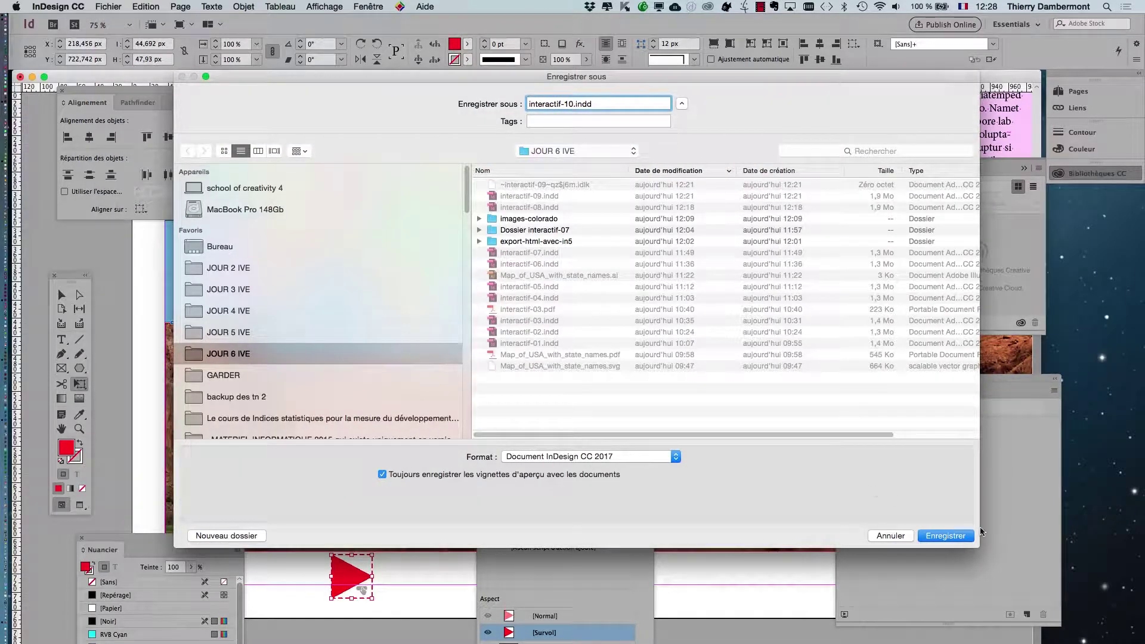
left_click(966, 536)
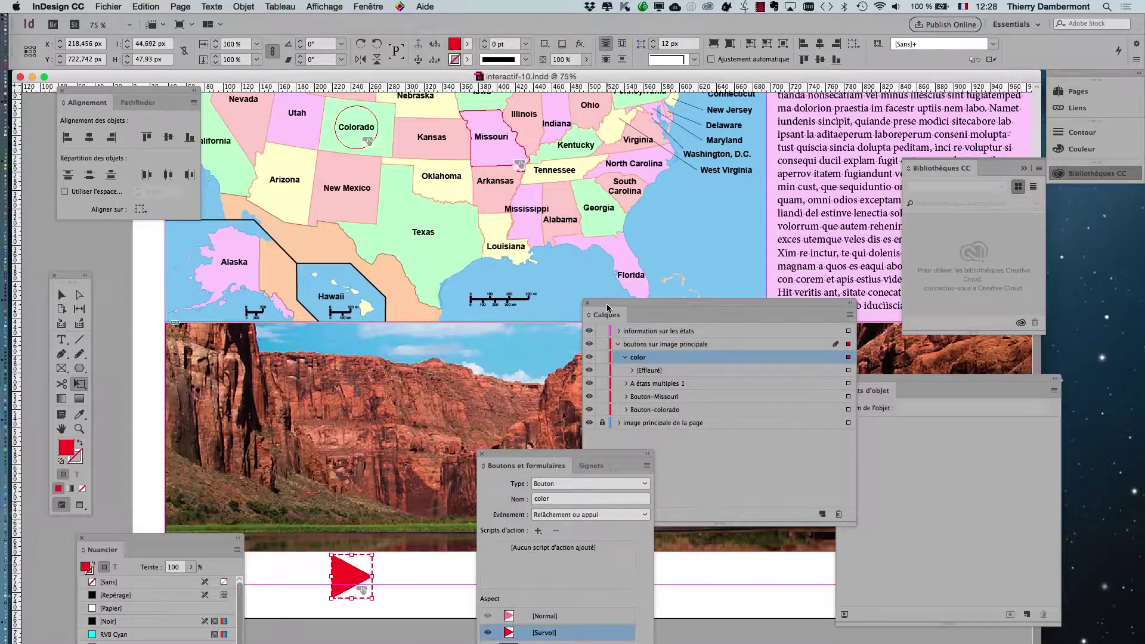
Clear the view around the triangle and check its Normal and Survol appearances, finishing with Normal active.
left_click_drag(611, 307, 796, 344)
left_click_drag(561, 457, 521, 289)
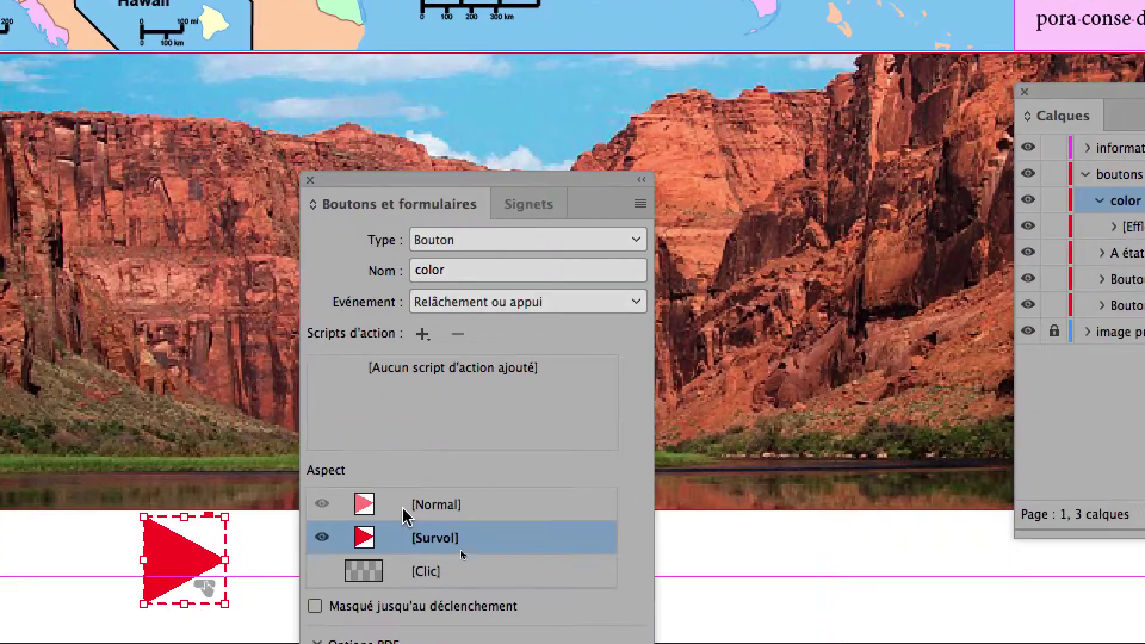
left_click(407, 507)
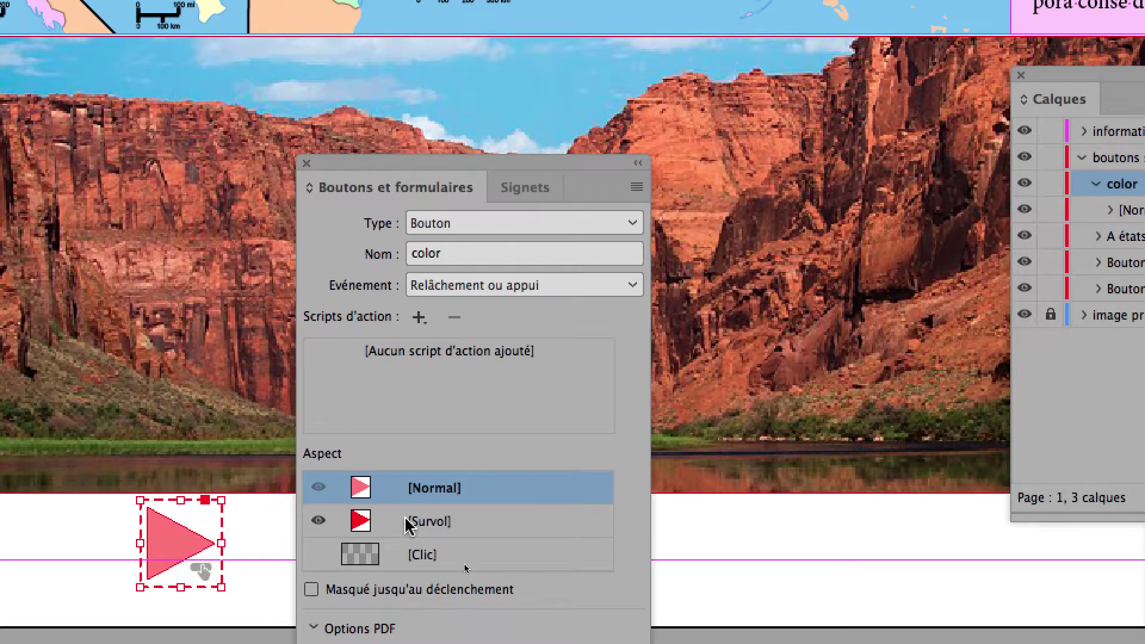
left_click(410, 536)
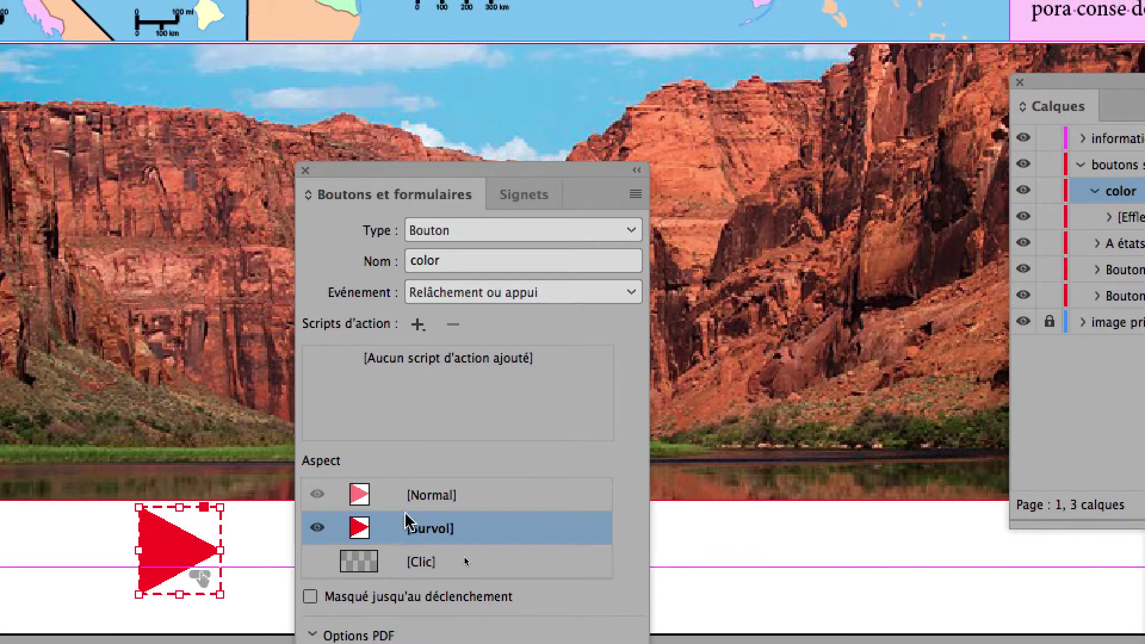
left_click(406, 489)
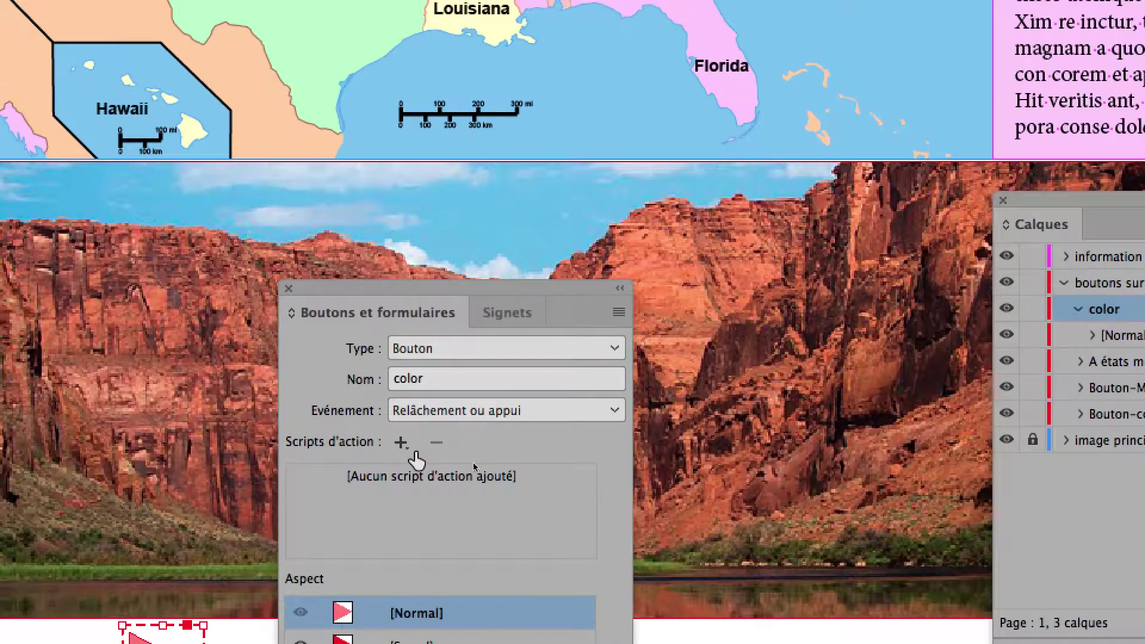
Add the action Atteindre l'état suivant to the triangle button, targeting the object A états multiples 1.
left_click(416, 335)
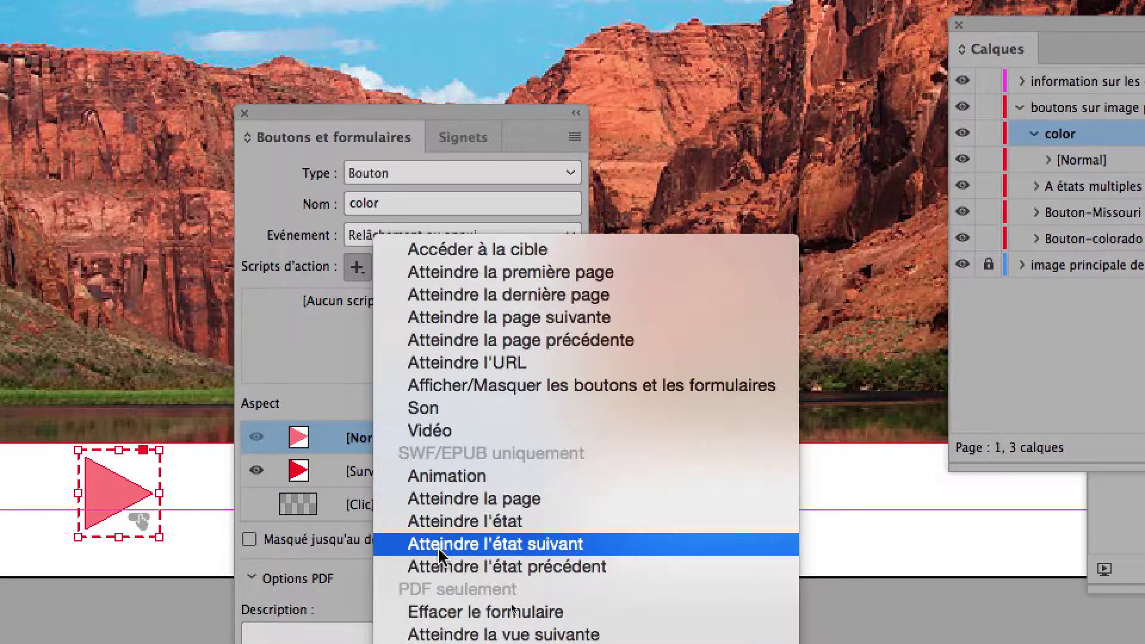
left_click(440, 553)
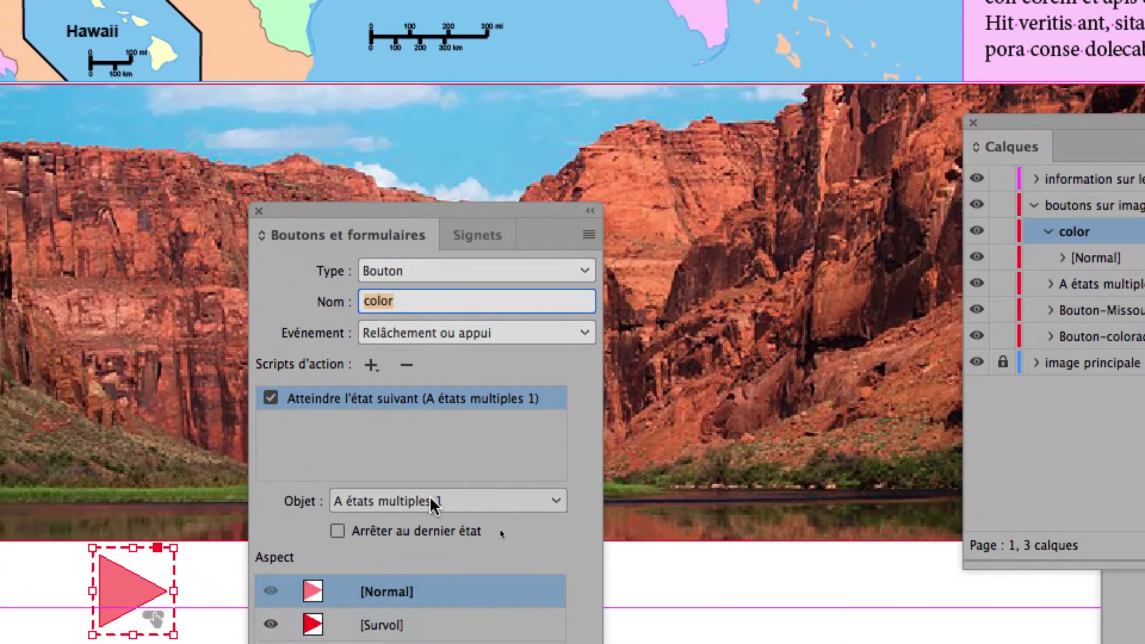
left_click(425, 546)
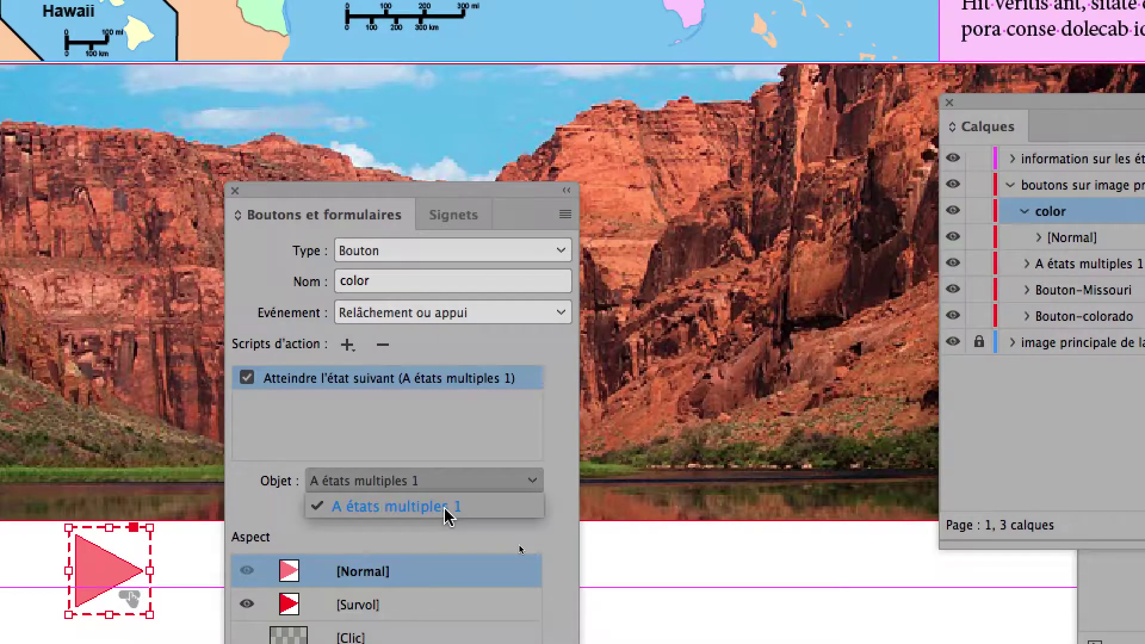
left_click(445, 508)
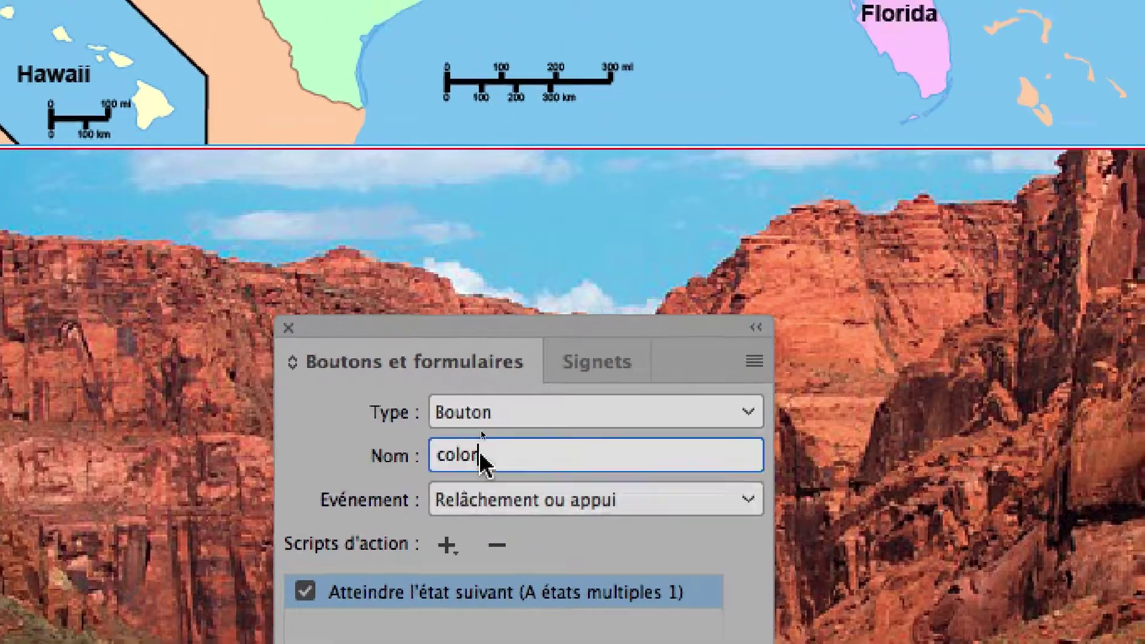
Rename the triangle button as colorado-suivant-dans-OEM and save the document.
double_click(471, 430)
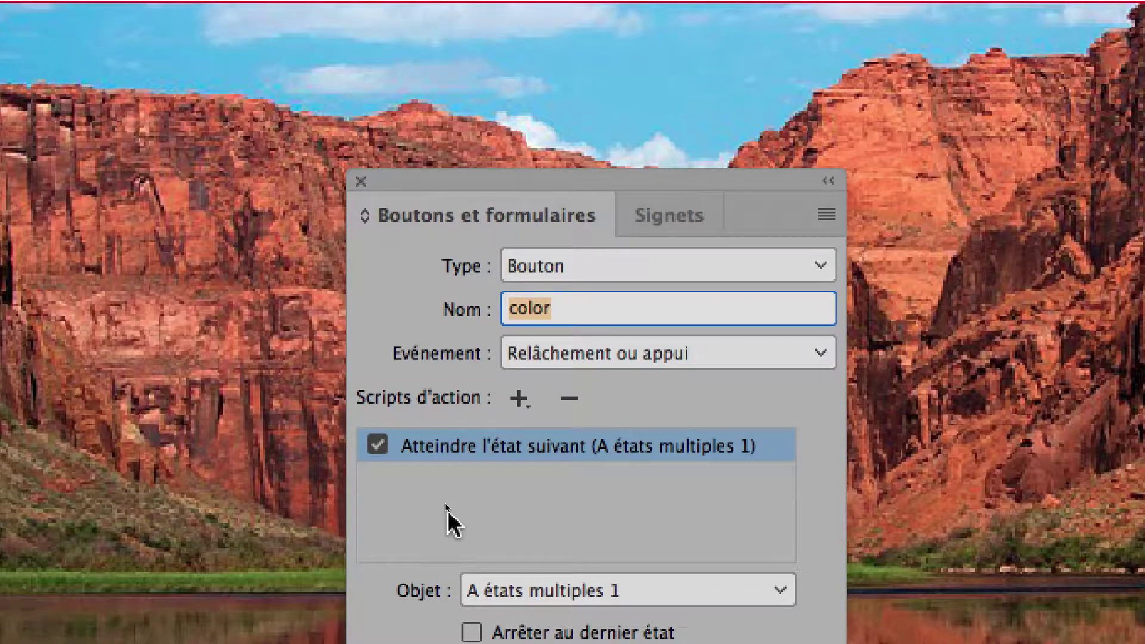
type("etat")
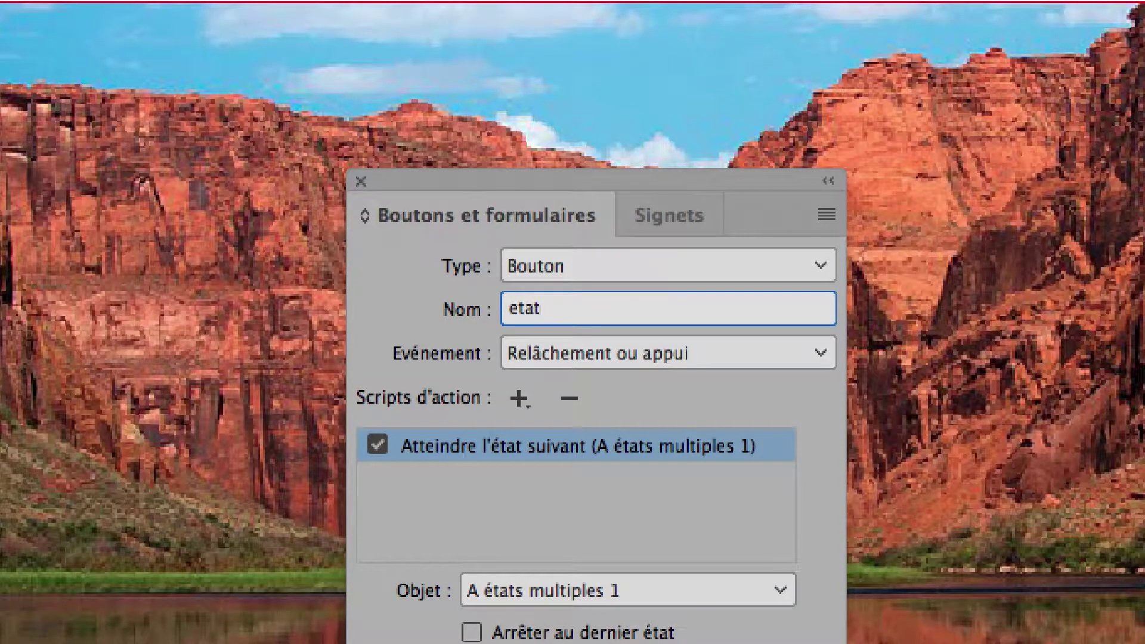
key("BackSpace")
key("BackSpace")
key("BackSpace")
key("BackSpace")
type("colorado-suivant-dans-OEM")
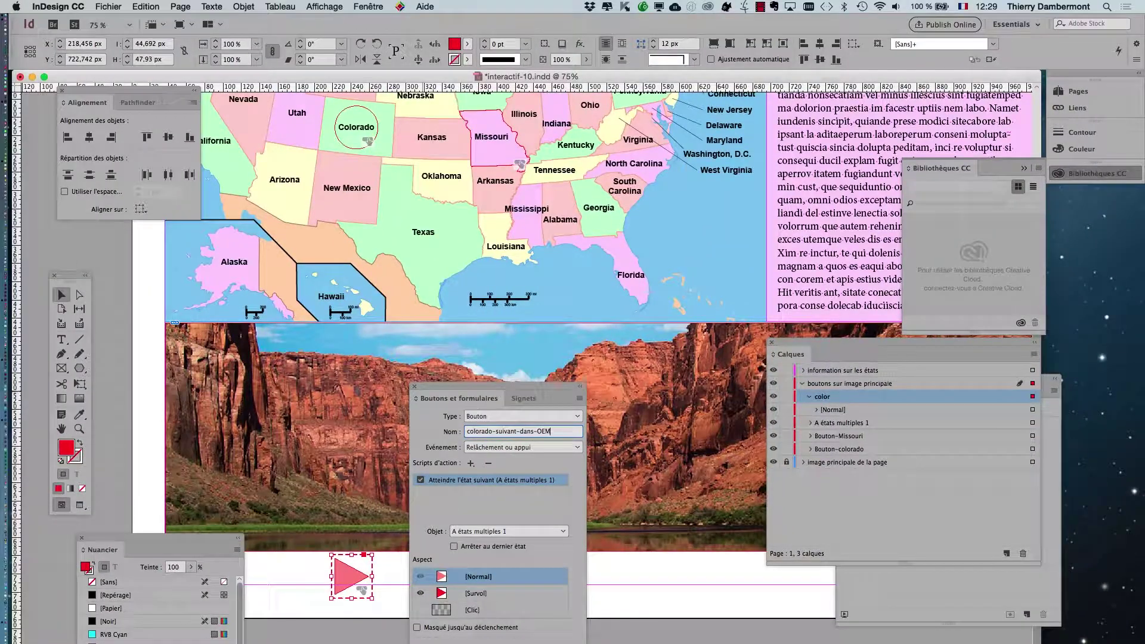
left_click_drag(459, 387, 495, 388)
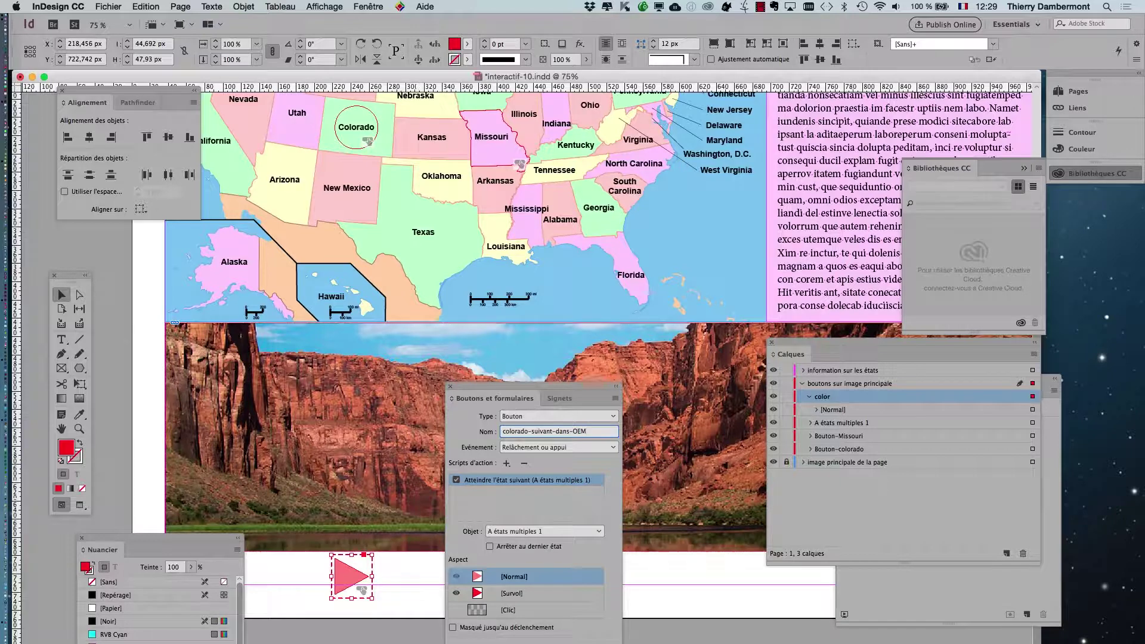
left_click(108, 7)
left_click(119, 86)
Free up the page area and open the EPUB interactivity preview, enlarged to show the whole page legibly.
left_click_drag(572, 388, 515, 584)
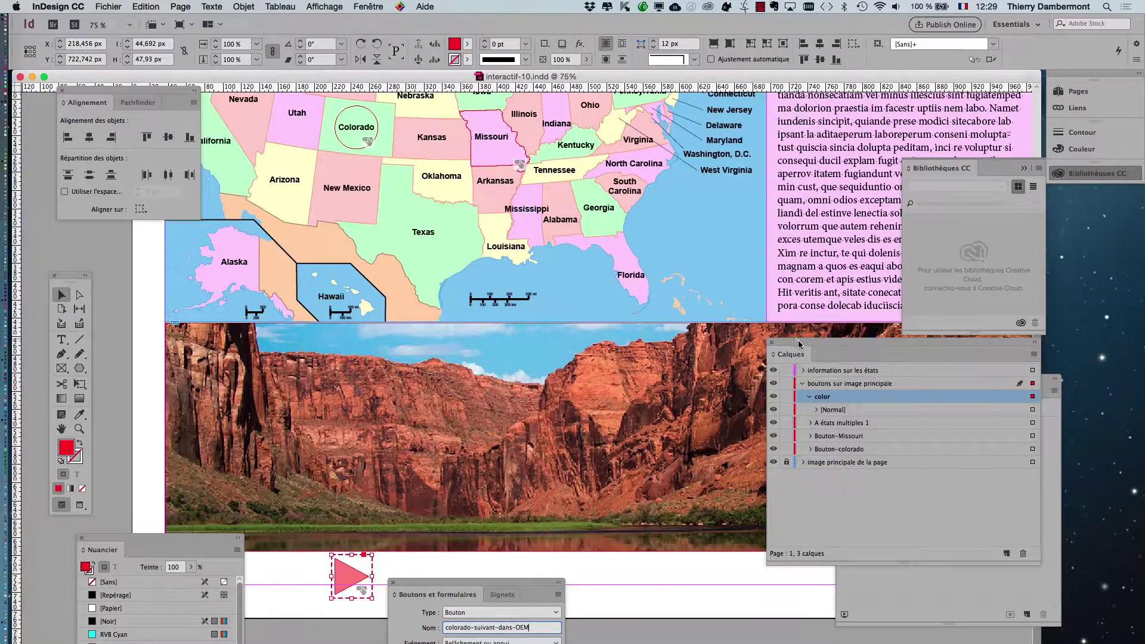
left_click_drag(799, 344, 814, 590)
left_click_drag(882, 390, 997, 425)
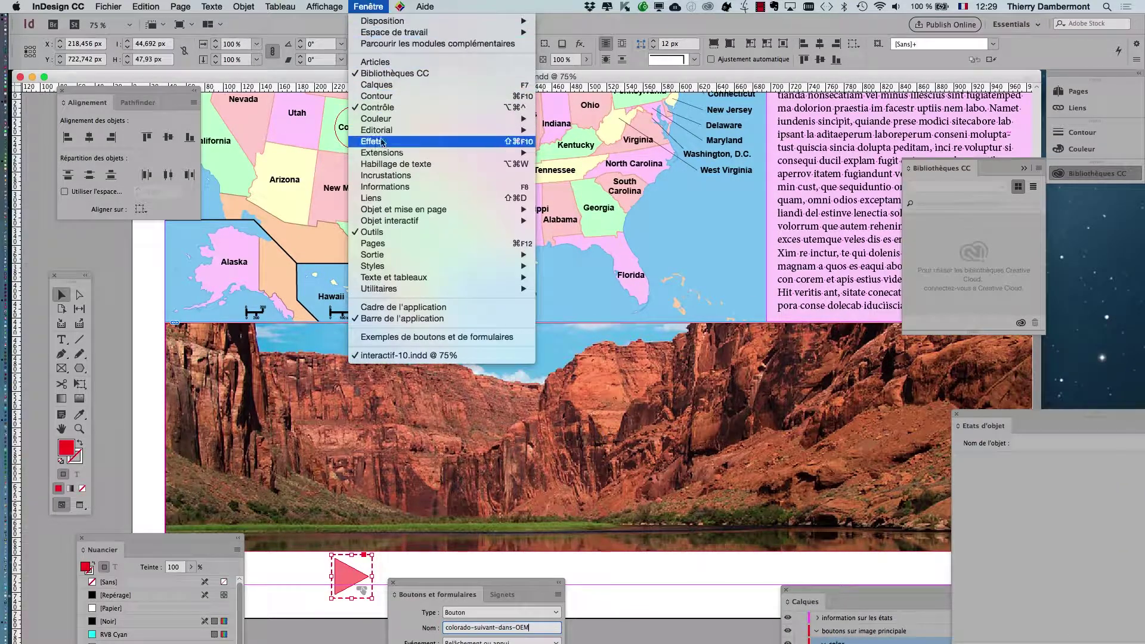
mouse_move(393, 221)
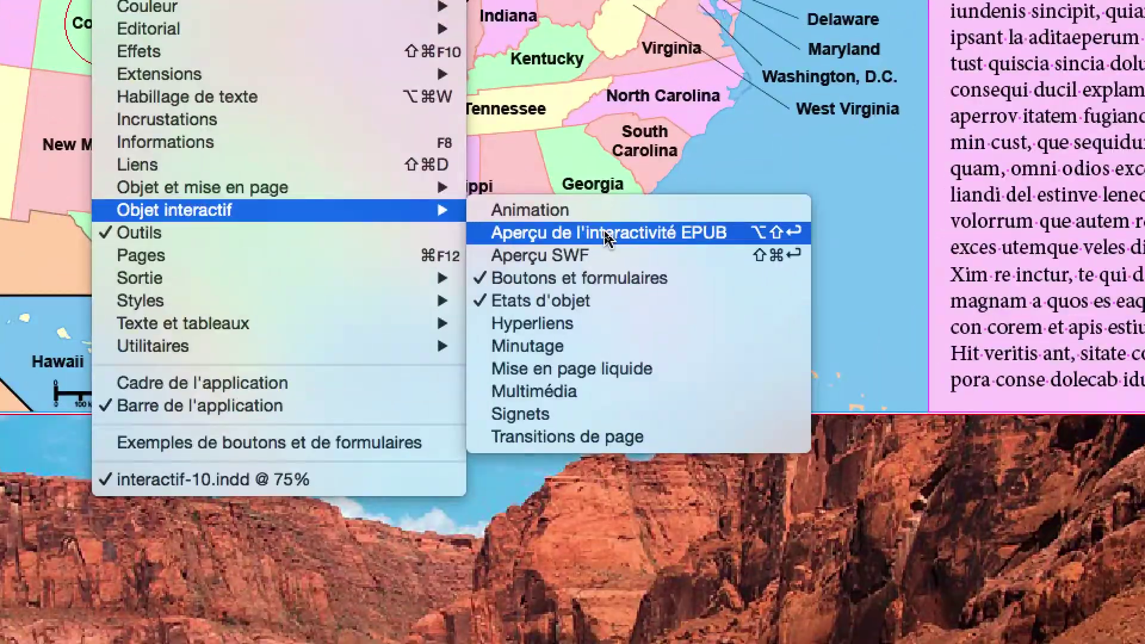
left_click(606, 233)
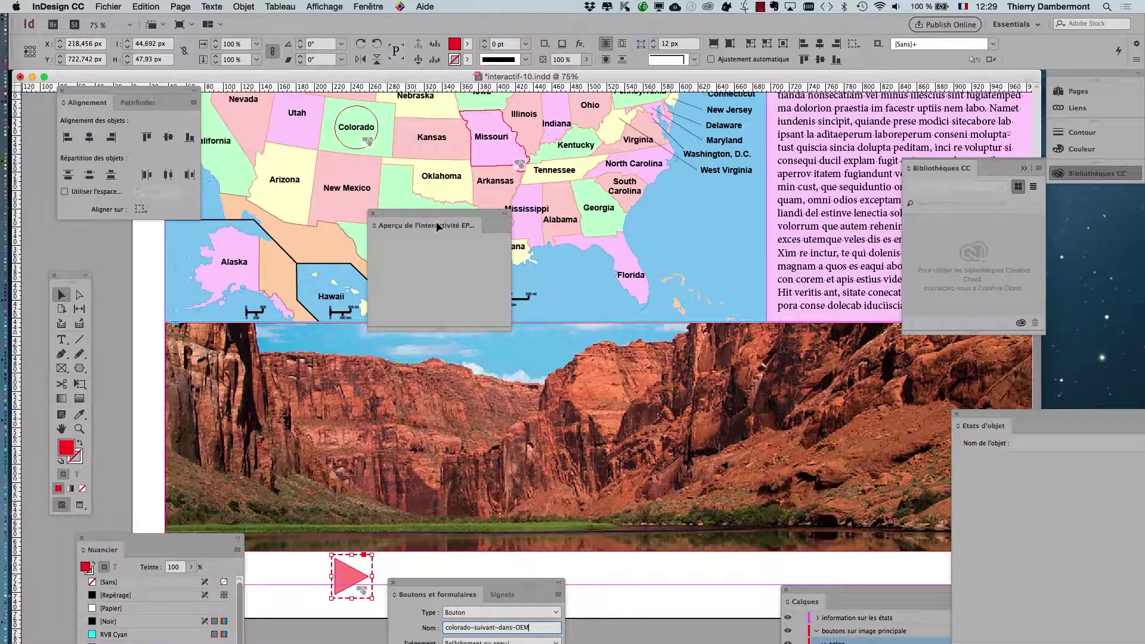
left_click_drag(437, 227, 318, 115)
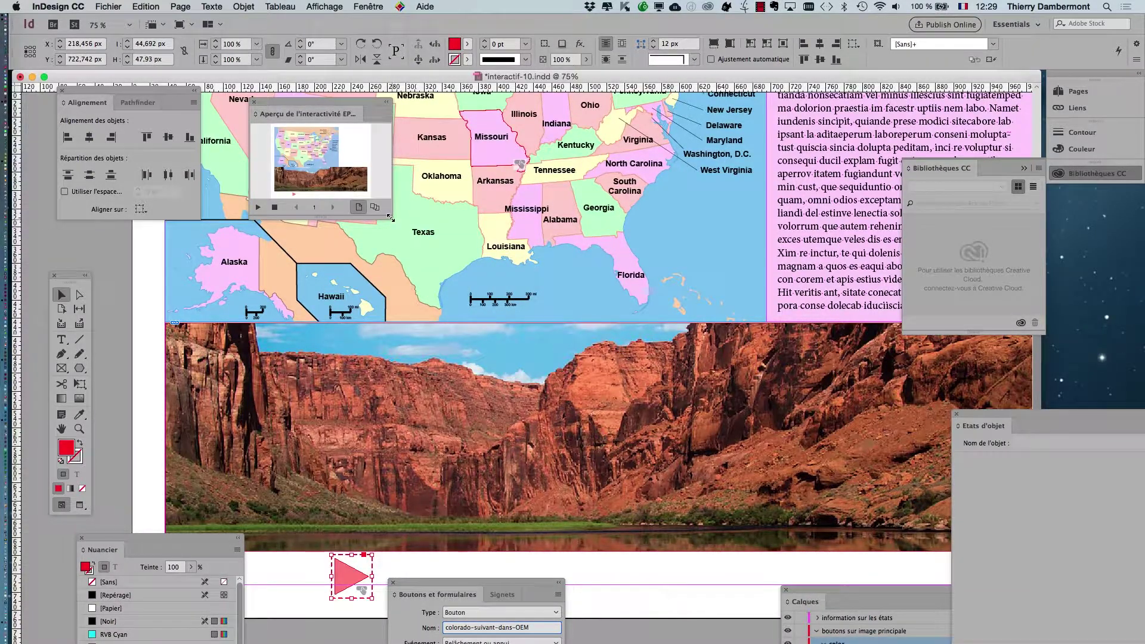
left_click_drag(391, 218, 985, 616)
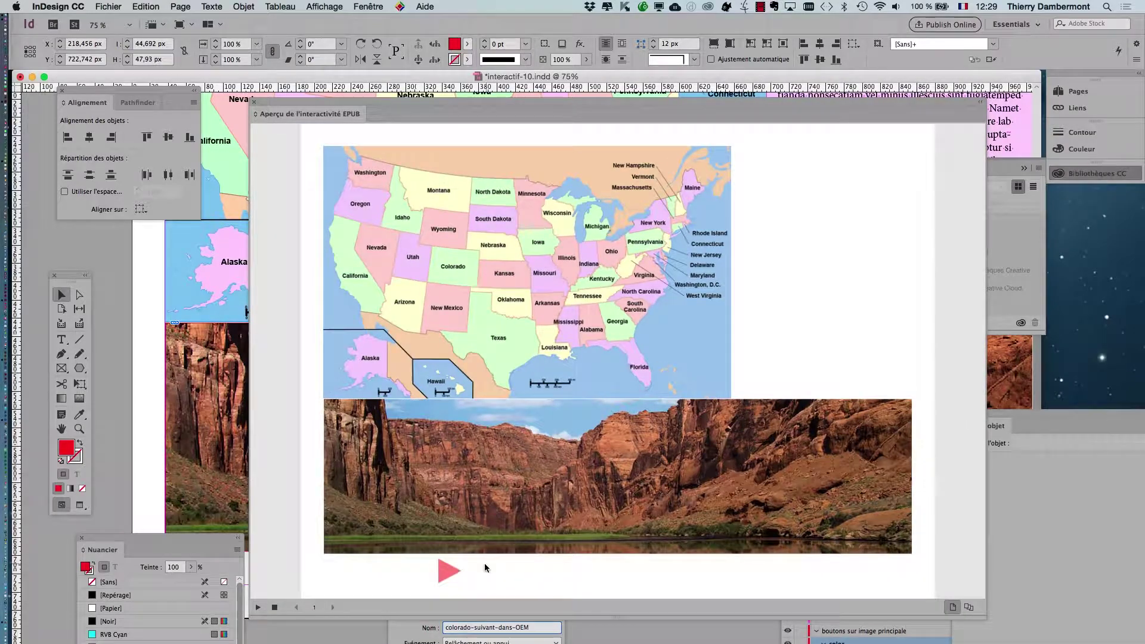
Test the triangle button in the EPUB preview by advancing repeatedly through the slideshow images.
left_click(443, 577)
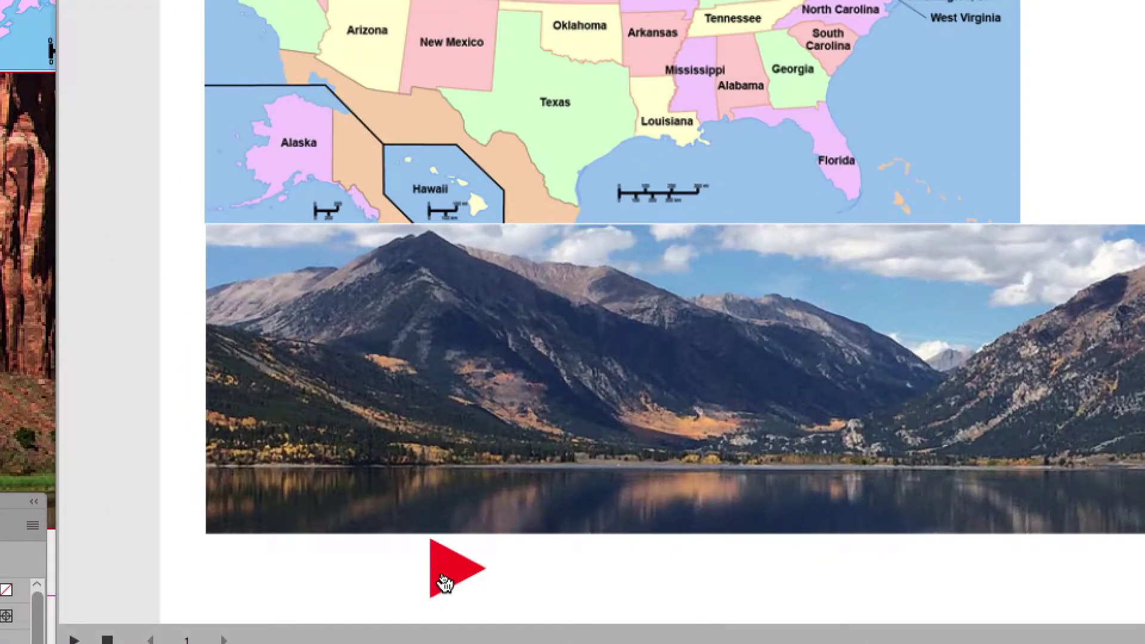
left_click(445, 582)
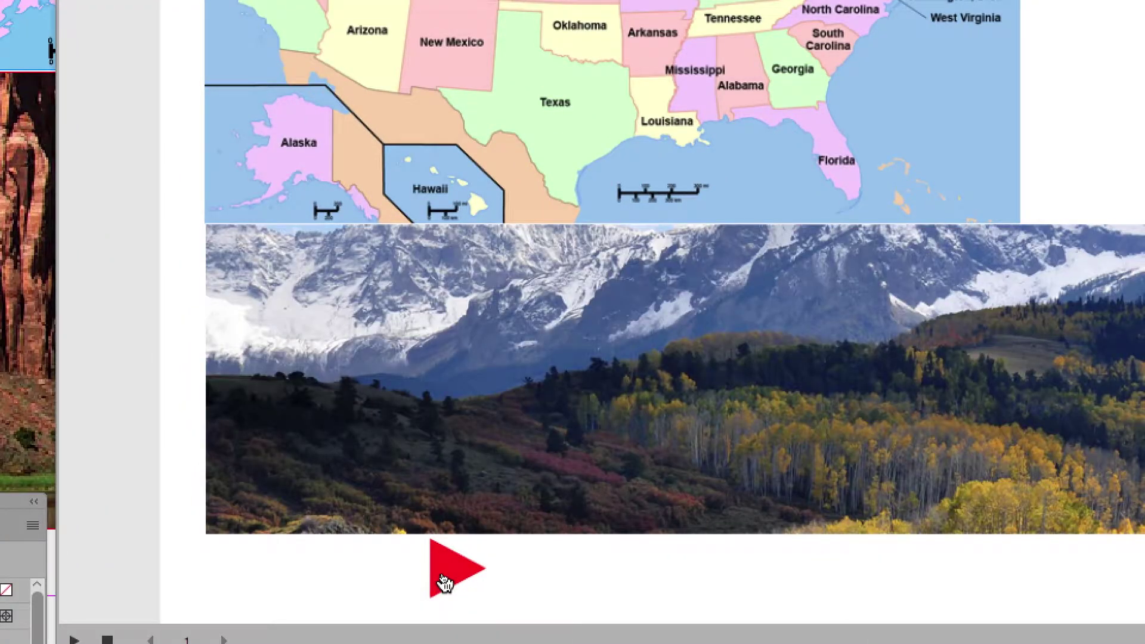
left_click(445, 582)
left_click(444, 582)
left_click(445, 582)
left_click(444, 582)
left_click(445, 582)
left_click(444, 582)
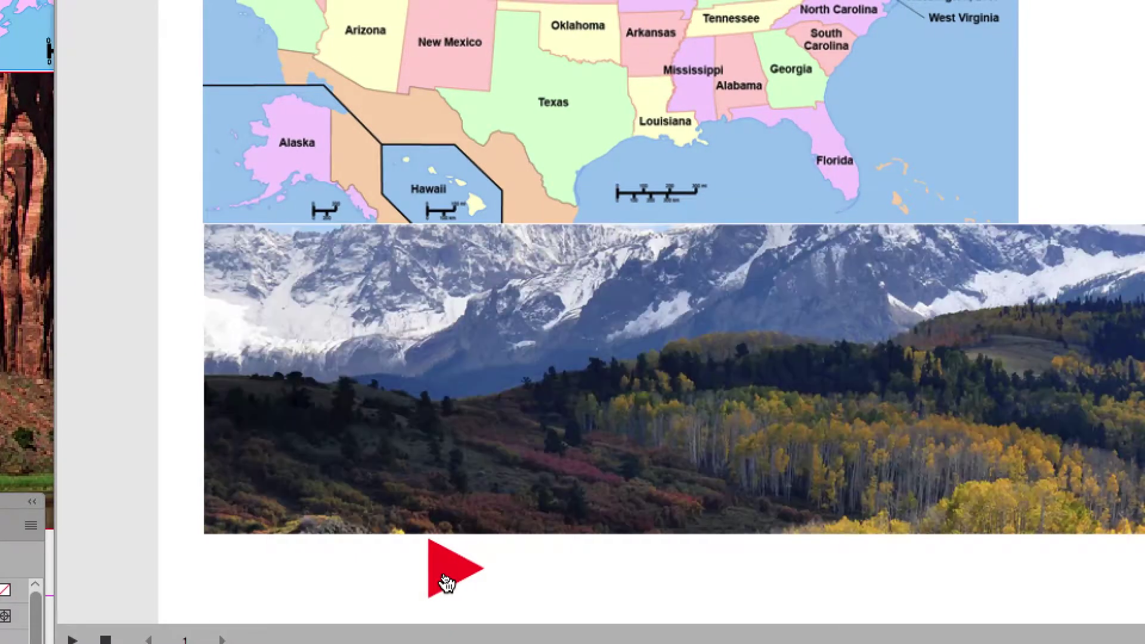
left_click(445, 582)
left_click(444, 581)
left_click(444, 582)
left_click(444, 582)
left_click(444, 582)
left_click(444, 582)
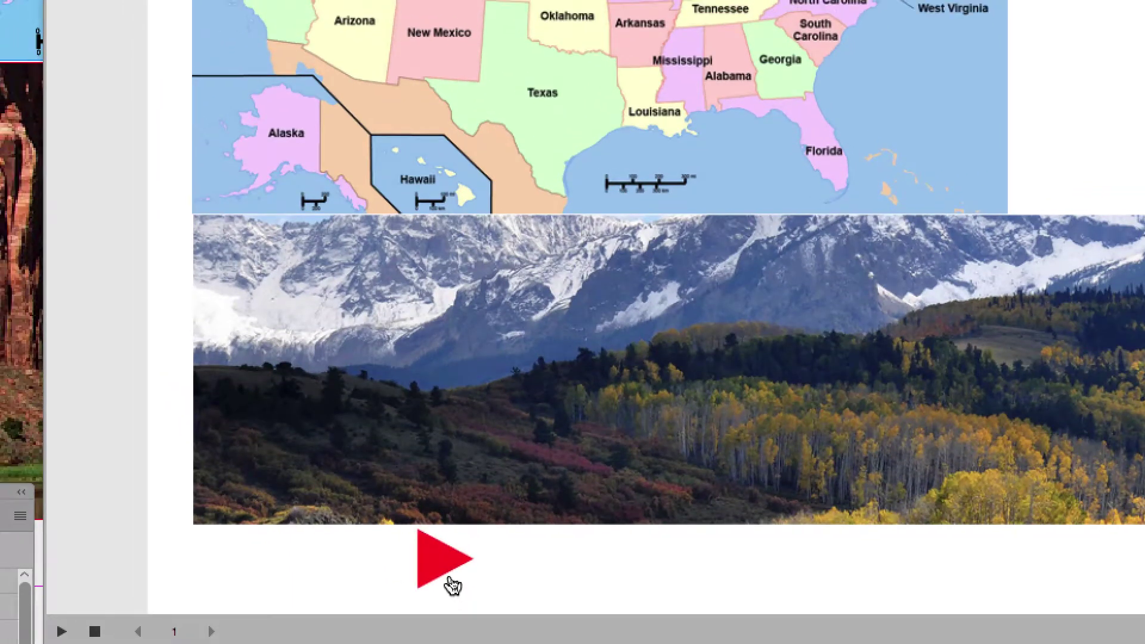
left_click(451, 583)
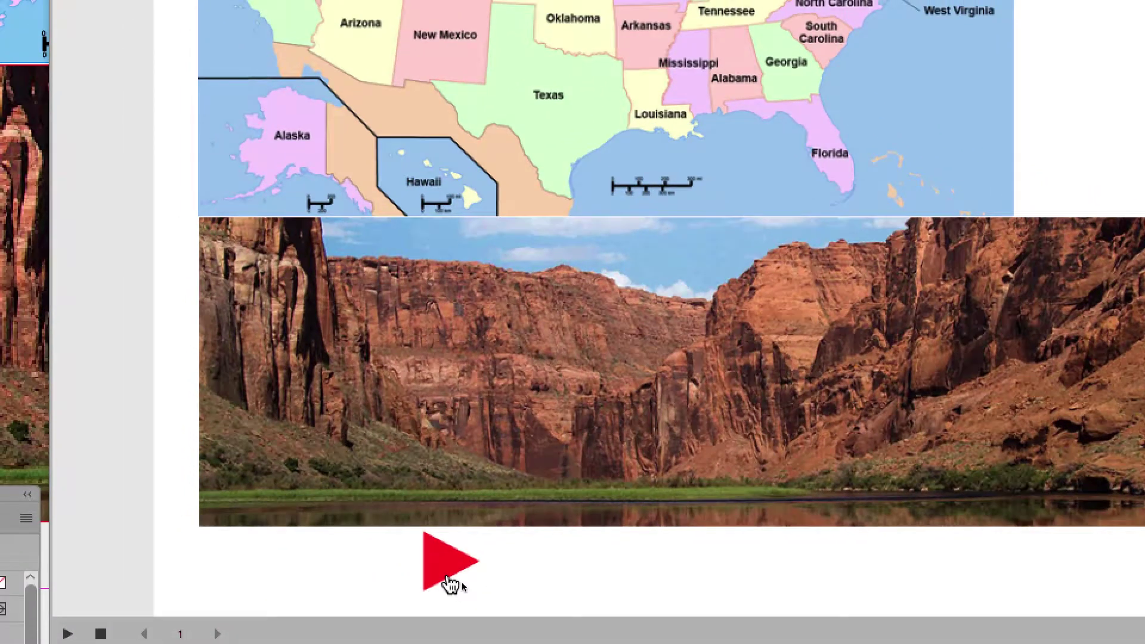
left_click(451, 583)
left_click(452, 584)
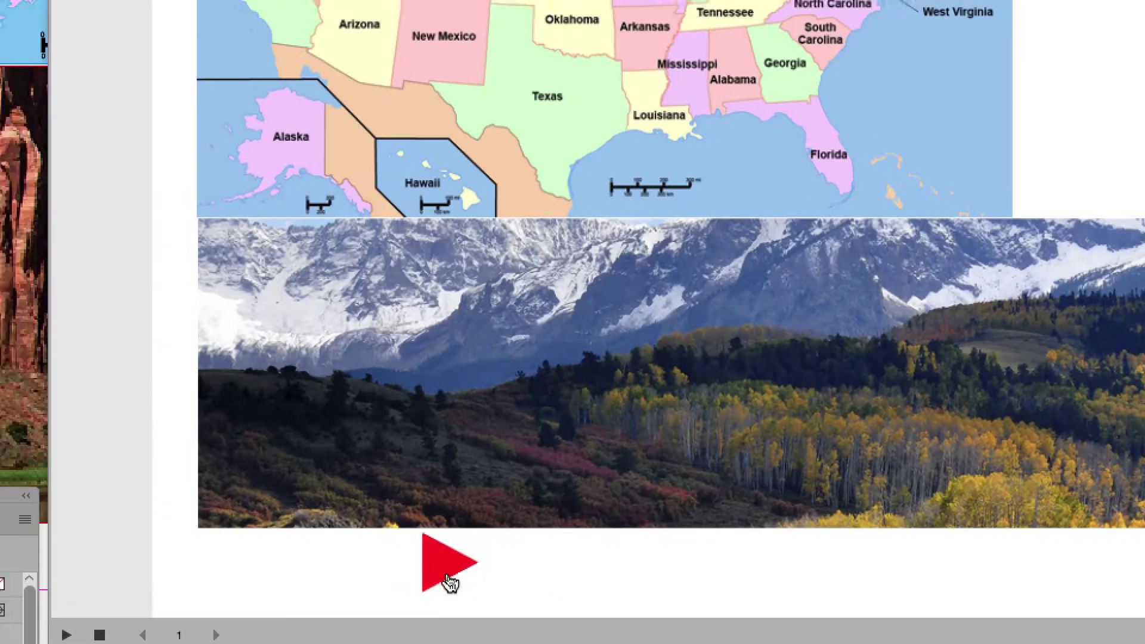
left_click(451, 583)
left_click(452, 583)
left_click(451, 582)
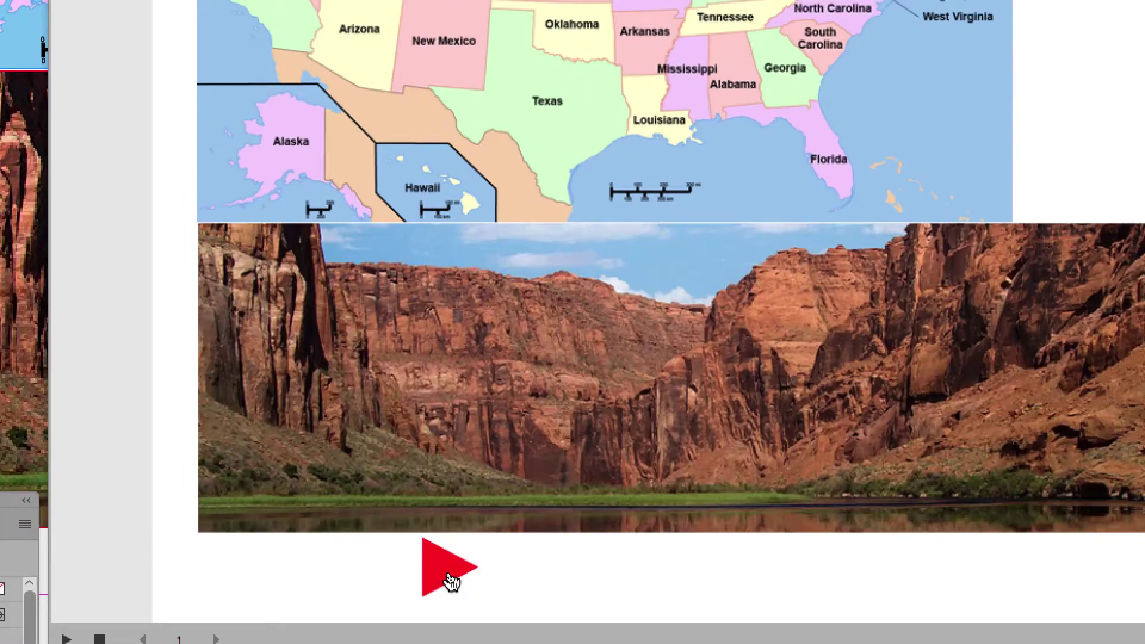
left_click(452, 582)
left_click(452, 582)
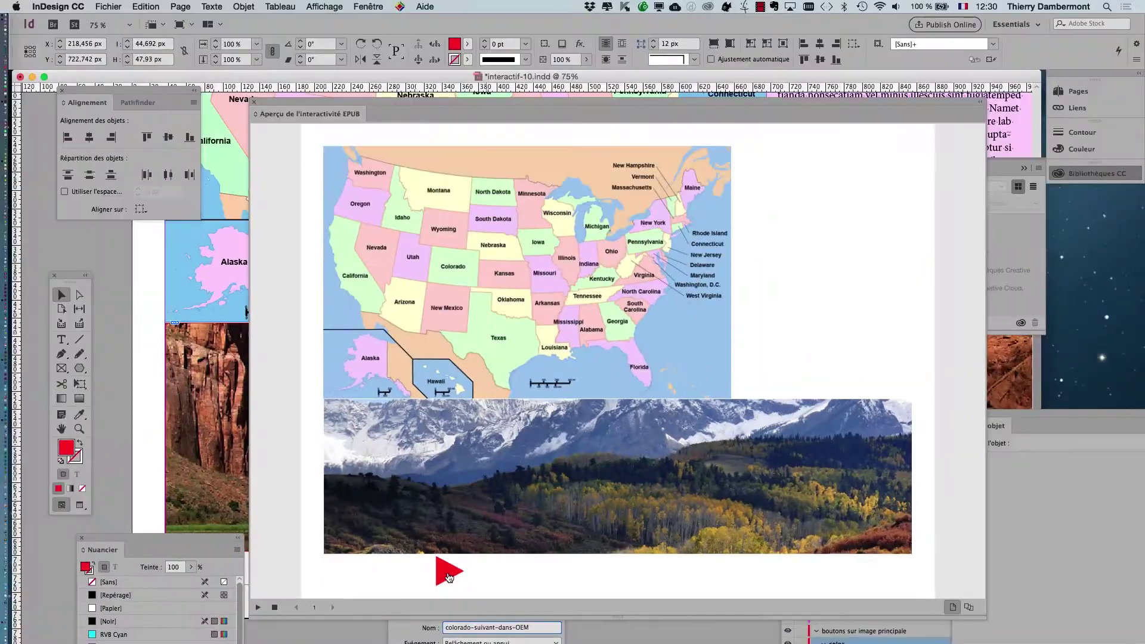
left_click(451, 582)
left_click(449, 576)
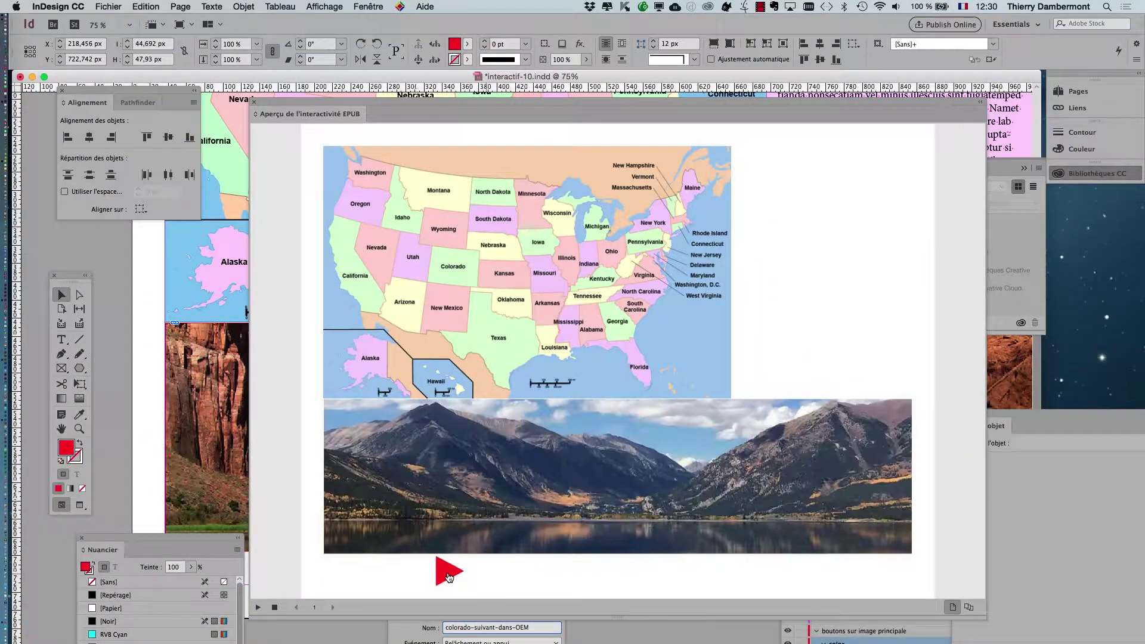
left_click(449, 576)
left_click(449, 576)
left_click(449, 576)
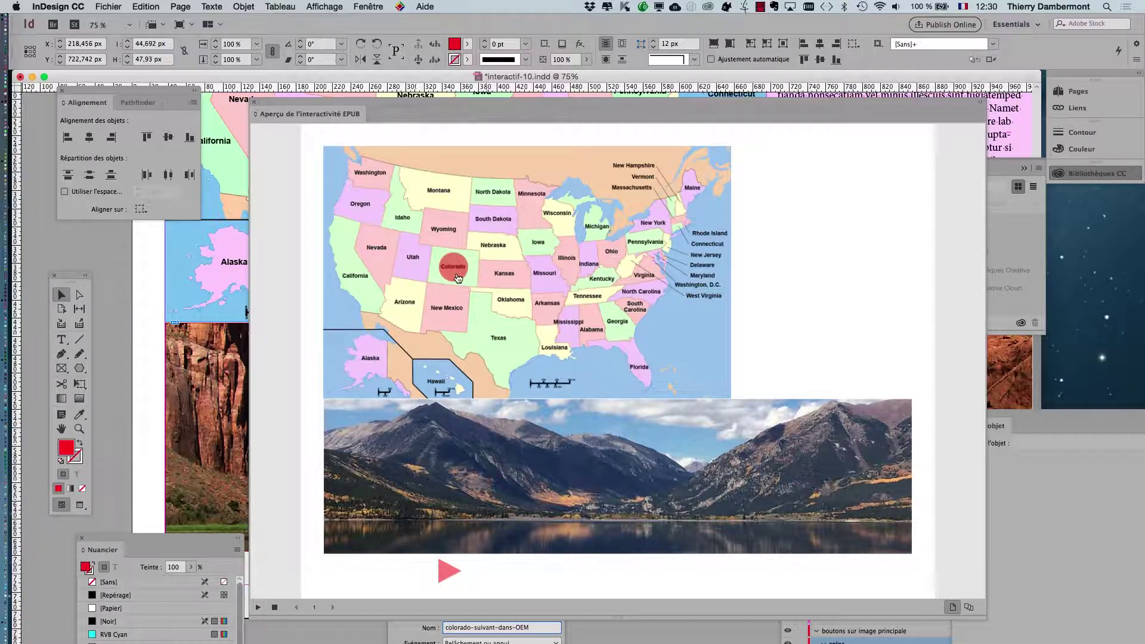
Test the Colorado map button and the triangle button in the EPUB preview, and close the preview.
left_click(457, 279)
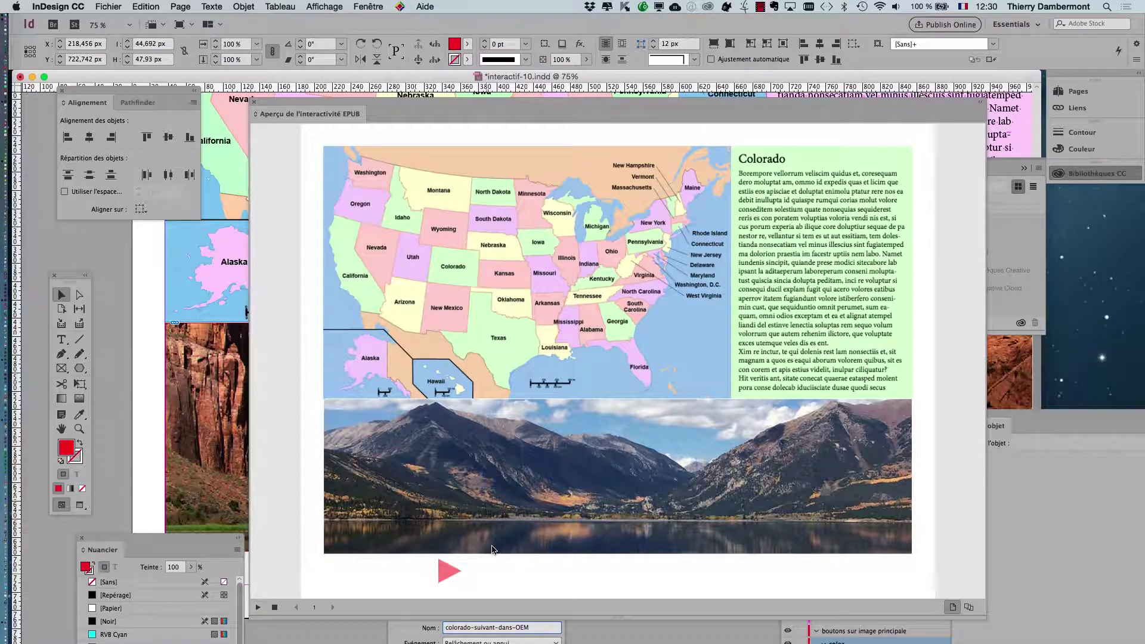
left_click(449, 573)
left_click(255, 104)
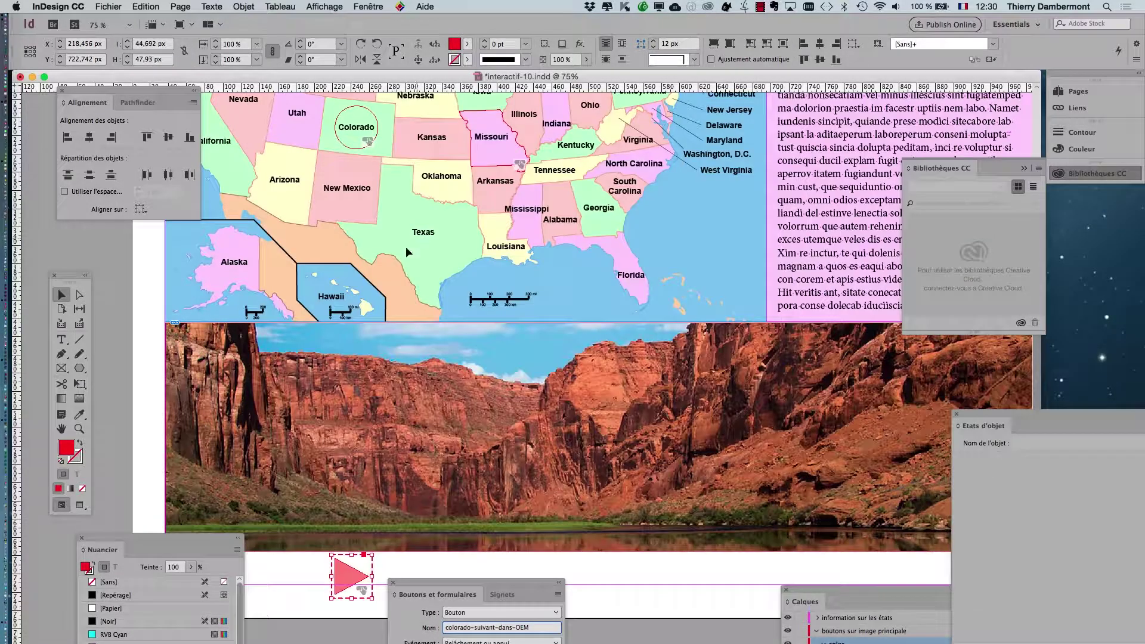
Export the document as interactif-10.pdf into the JOUR 6 IVE folder in the Adobe PDF (interactif) format, keeping the offered export settings.
left_click(123, 306)
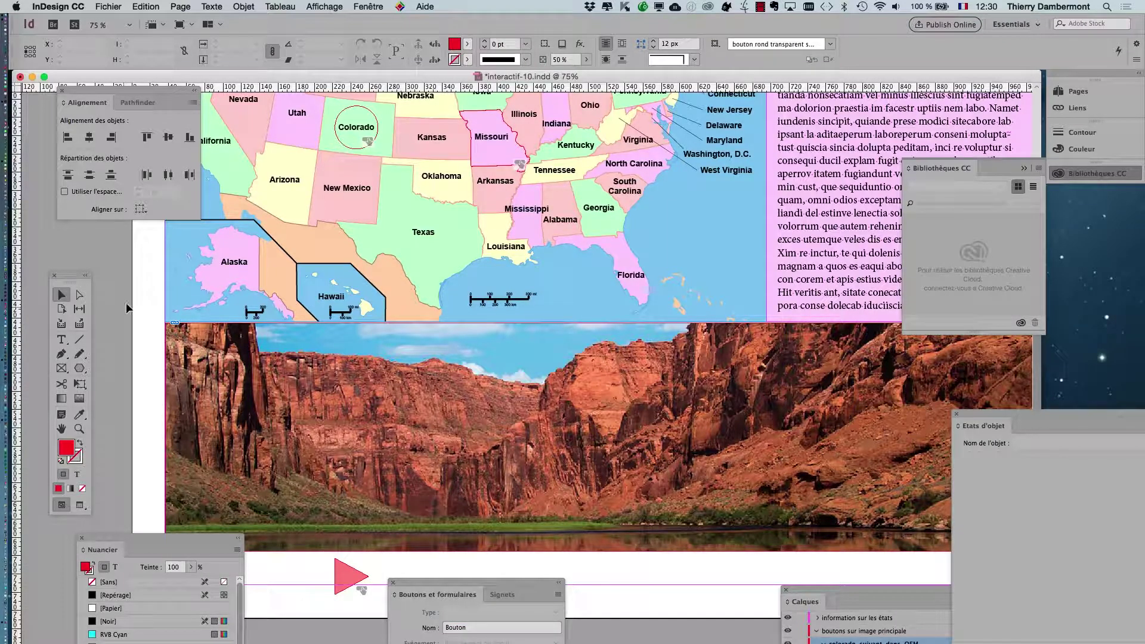
left_click(122, 7)
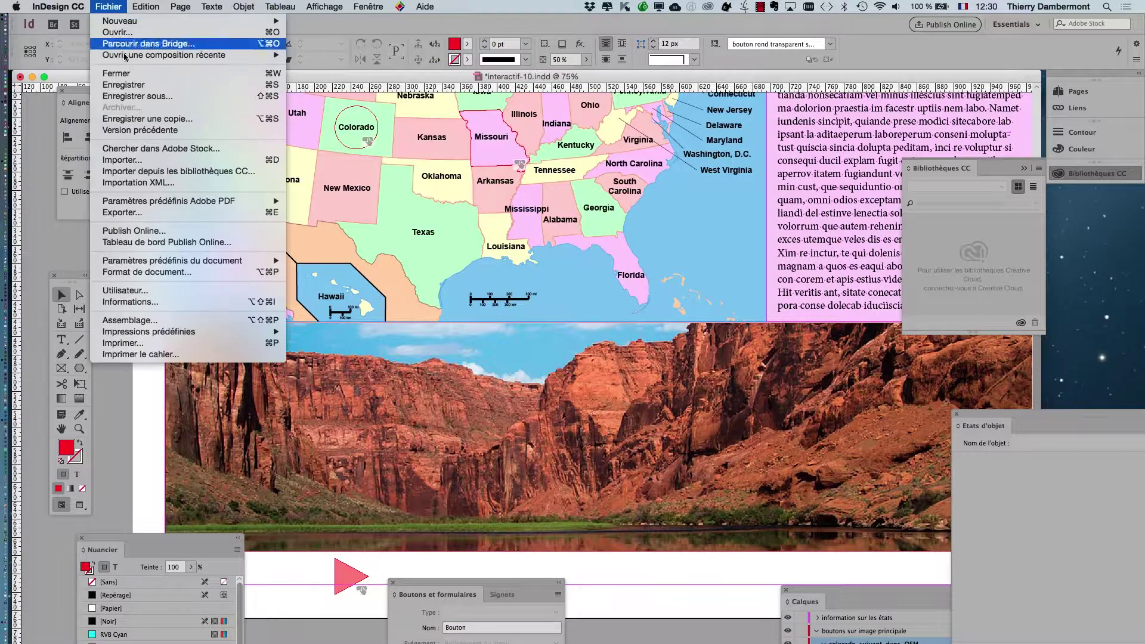
left_click(152, 214)
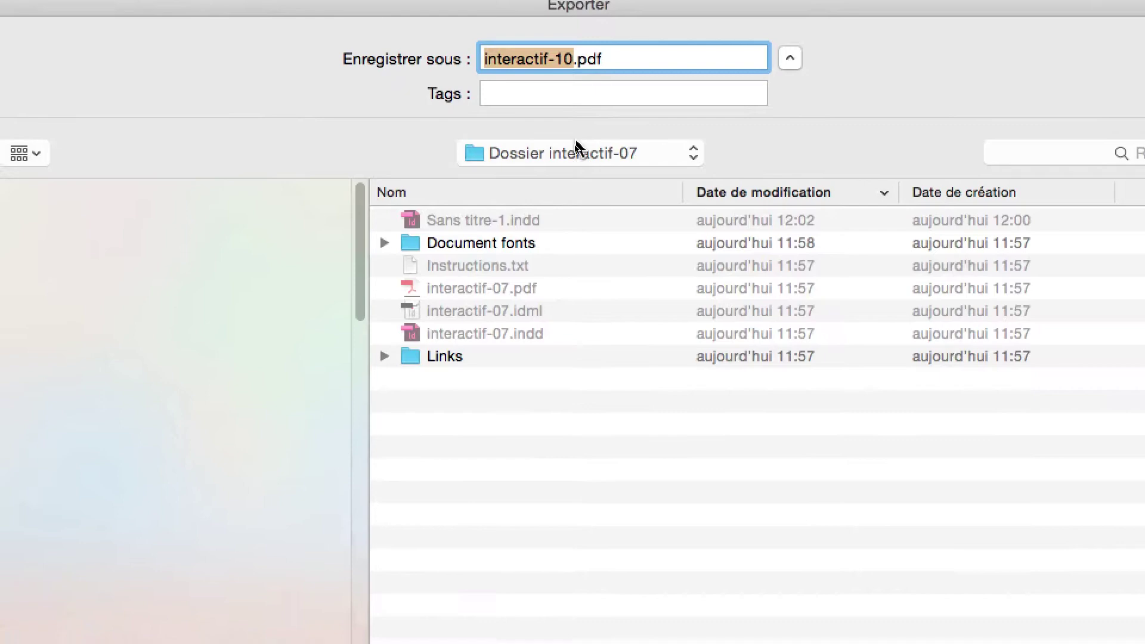
left_click(577, 201)
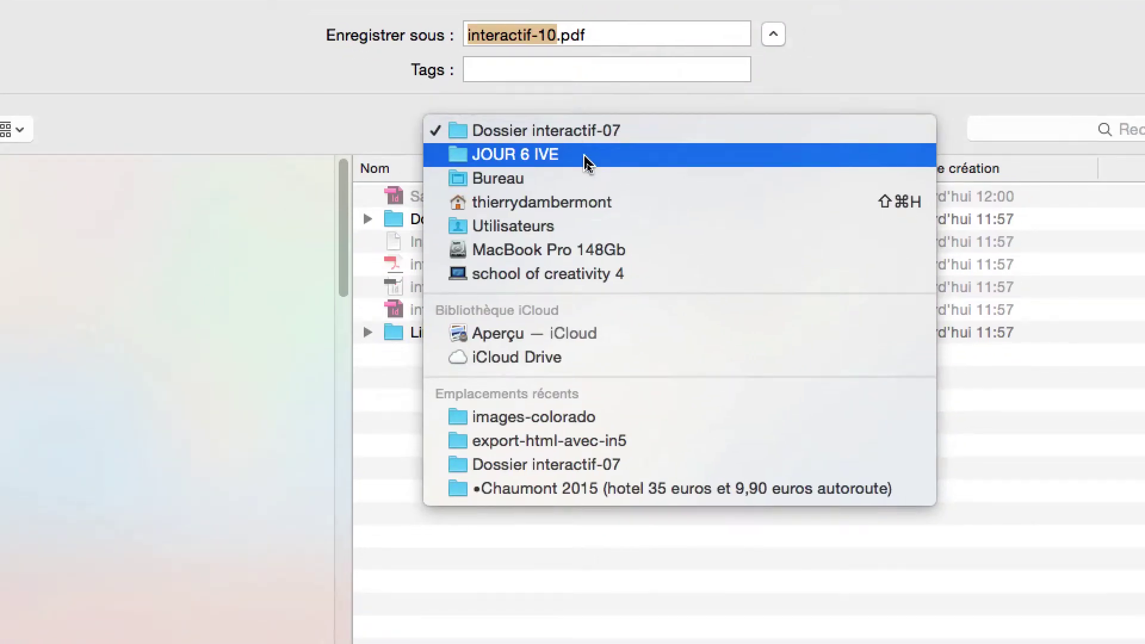
left_click(581, 161)
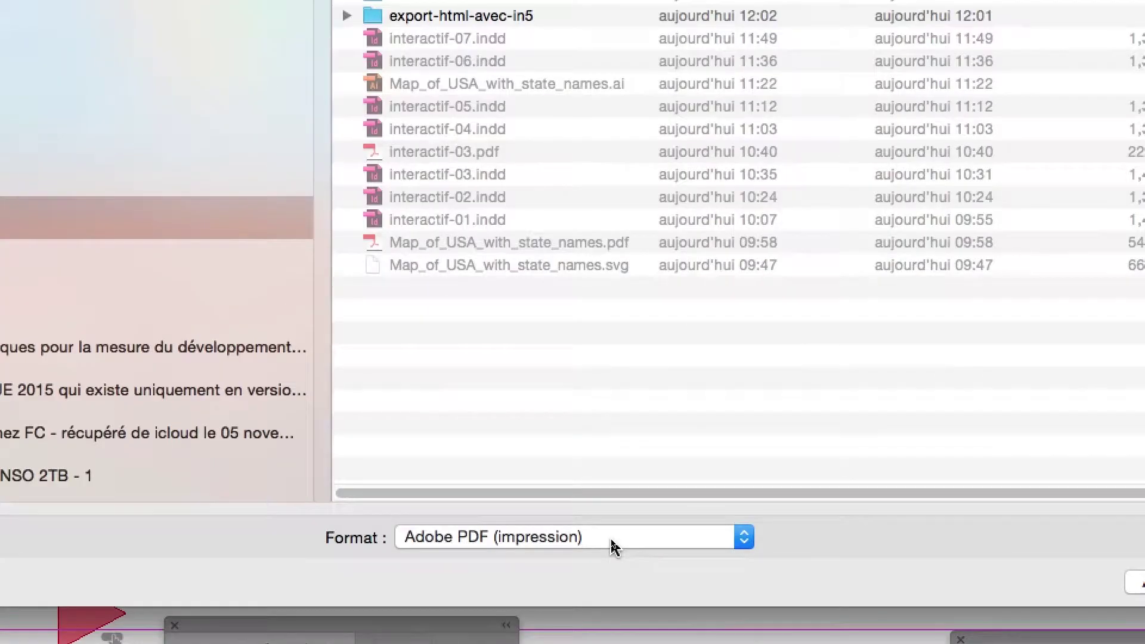
left_click(610, 539)
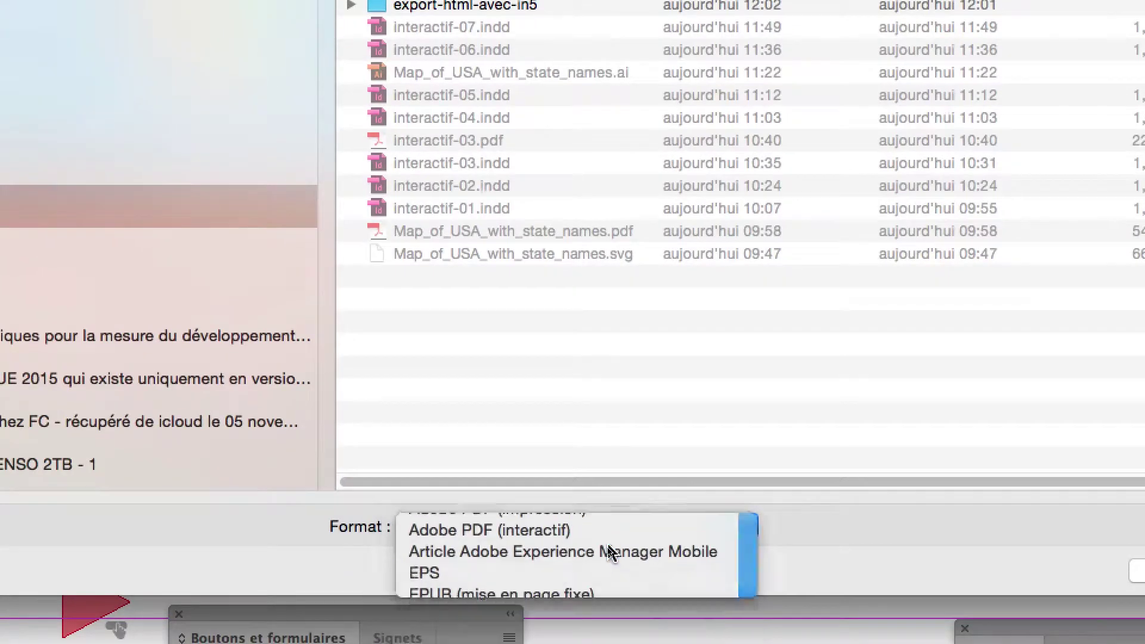
key("Escape")
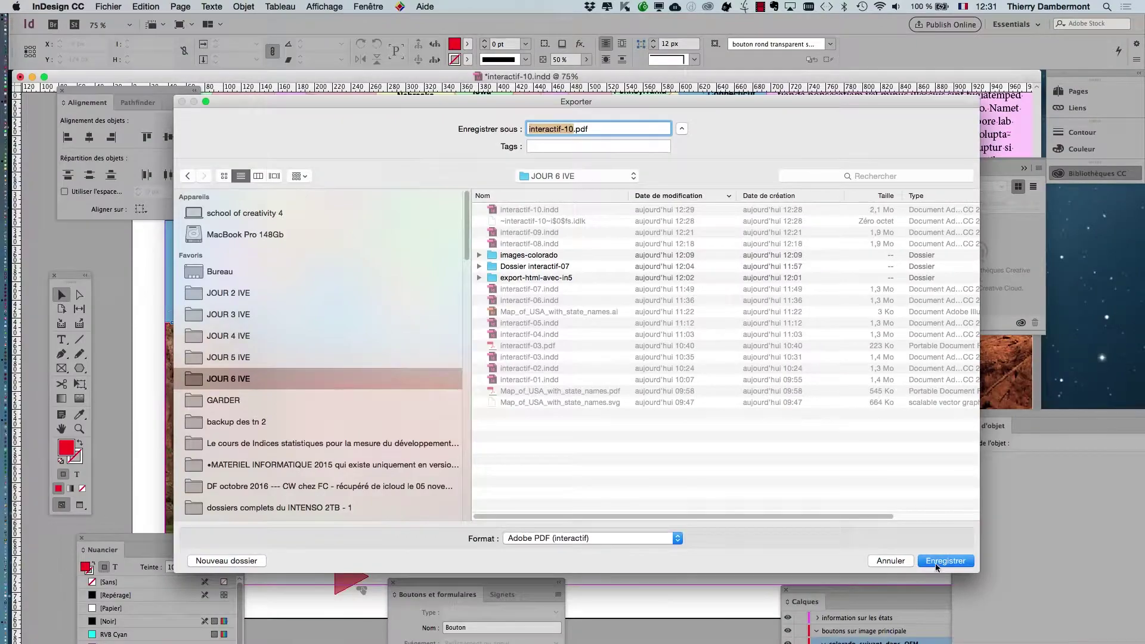
left_click(944, 561)
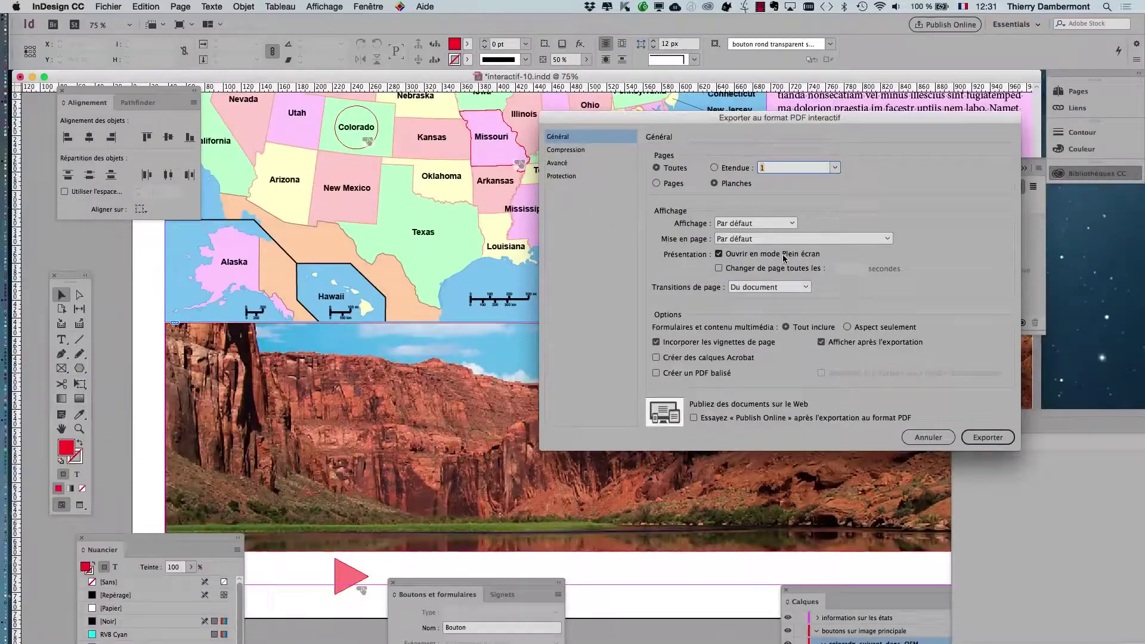
left_click(1006, 440)
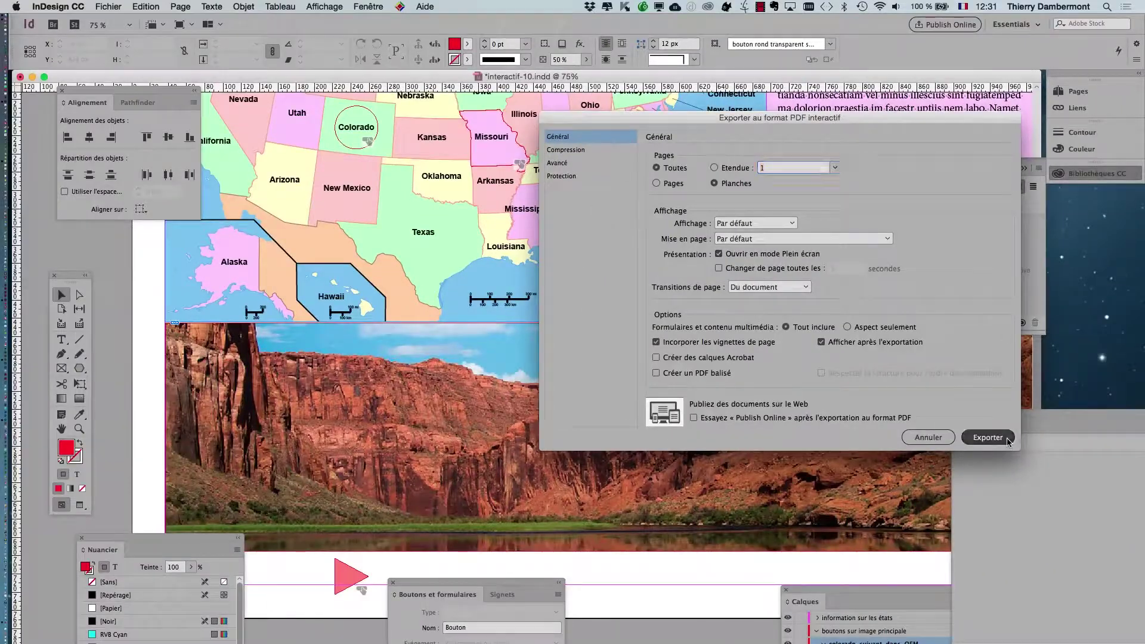
Allow full-screen display of the exported PDF in Acrobat Pro DC and test the Colorado and Missouri buttons on the map.
left_click(685, 390)
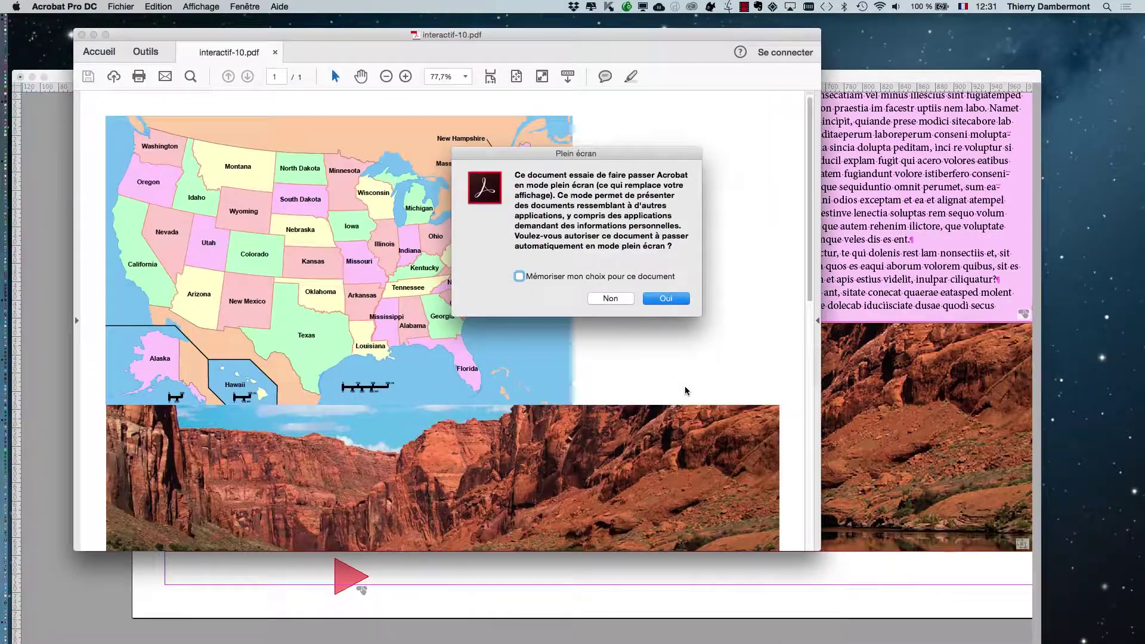
left_click(666, 298)
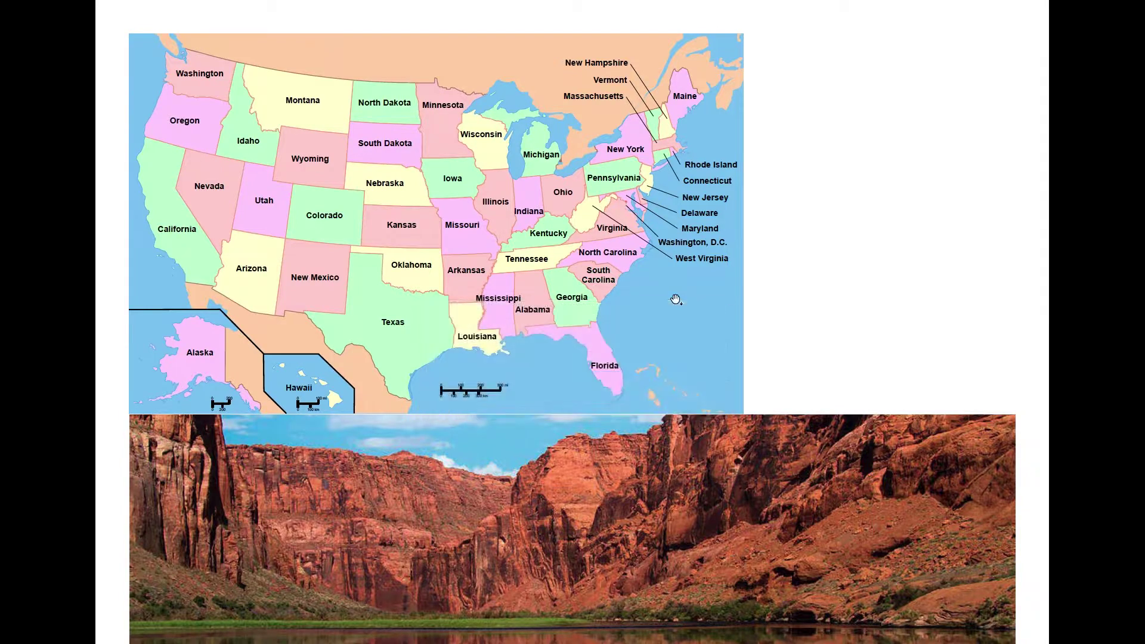
left_click(326, 219)
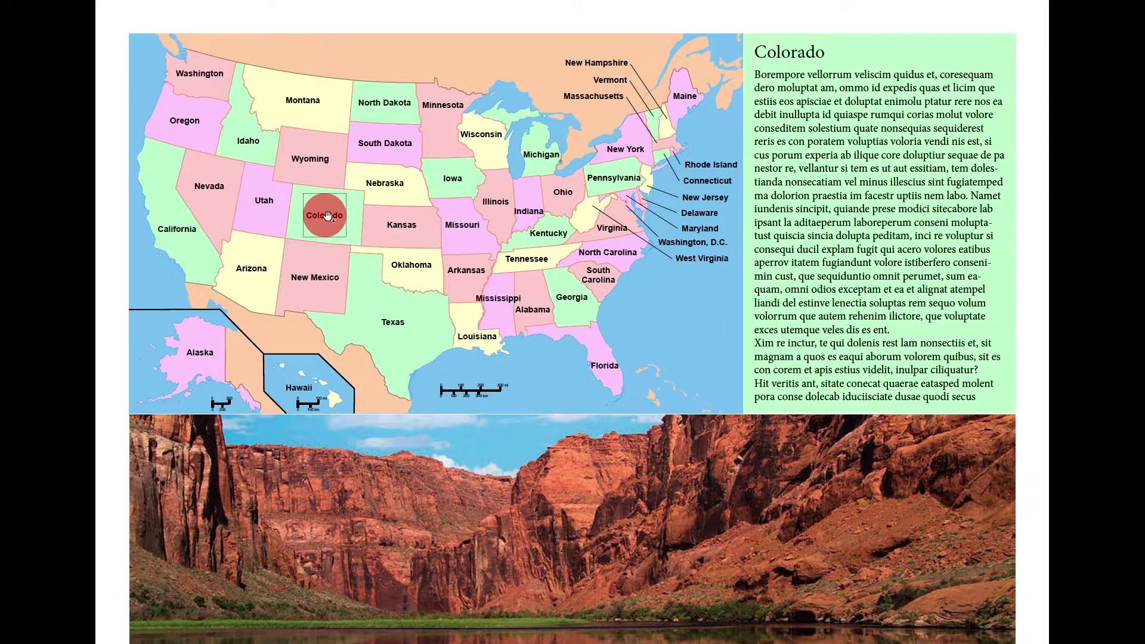
left_click(460, 226)
left_click(325, 215)
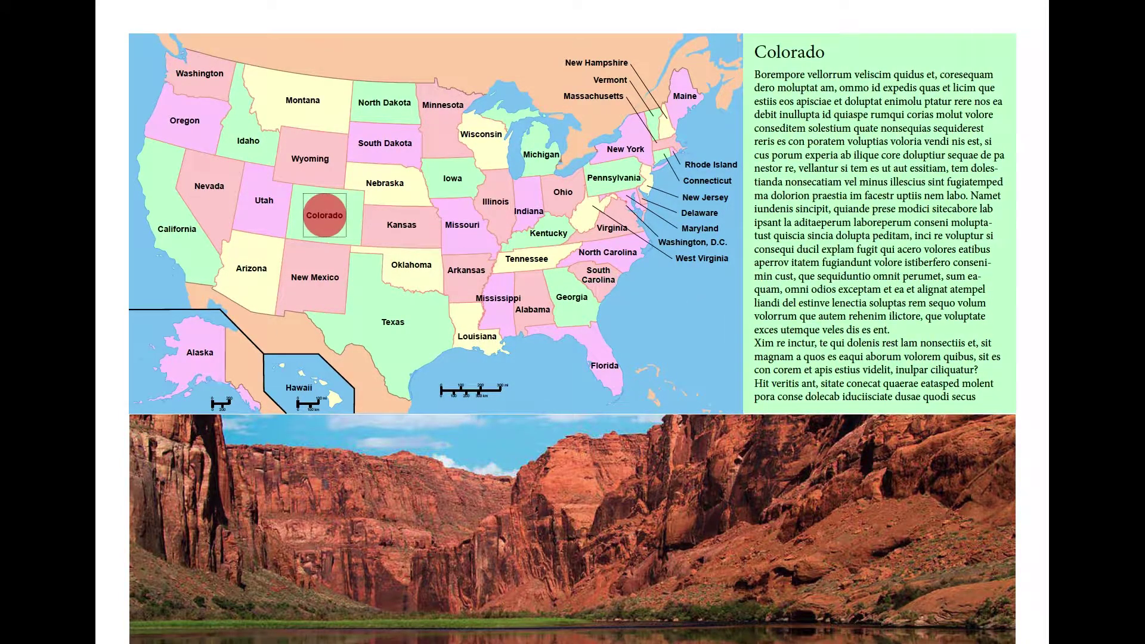